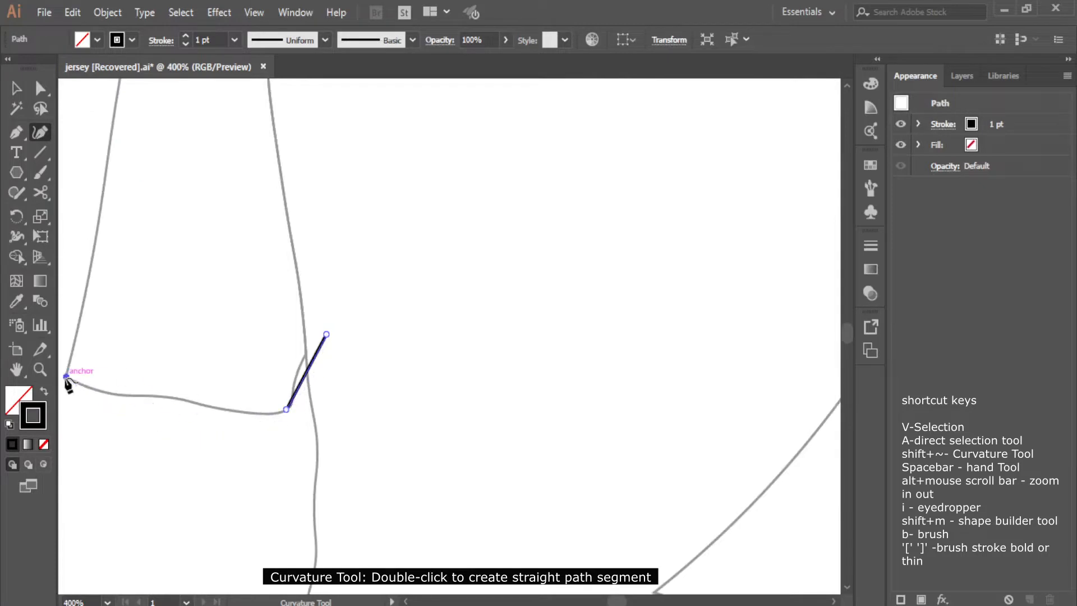
Trace the left sleeve's outer edge and shoulder up to the neckline corner with the Curvature tool, following the jersey sketch
scroll(224, 235, "down", 2)
left_click(224, 231)
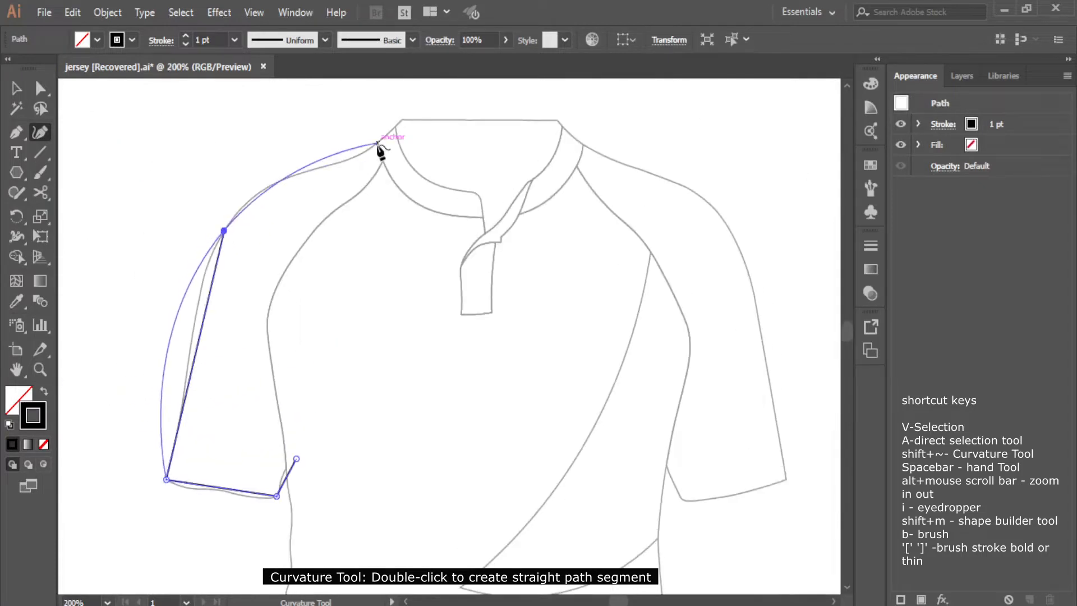
left_click(402, 120)
left_click(184, 389)
left_click(205, 272)
left_click(280, 181)
Continue the outline across the back neckline and along the right shoulder, fitting its anchors to the sketch
scroll(575, 153, "up", 2)
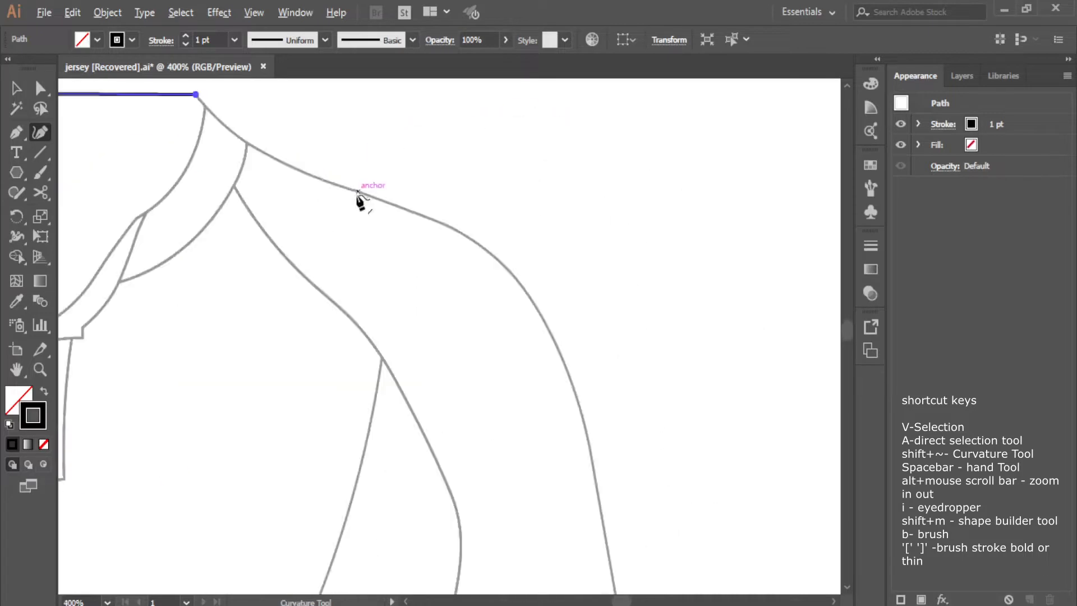
left_click(496, 258)
left_click(252, 150)
left_click_drag(360, 221, 392, 205)
double_click(252, 151)
scroll(472, 191, "down", 3)
scroll(544, 421, "up", 2)
Trace the right sleeve's outer edge and cuff to the underarm, adding anchors to match the sketched curves
double_click(532, 426)
scroll(531, 426, "up", 3)
left_click(505, 324)
scroll(441, 427, "down", 3)
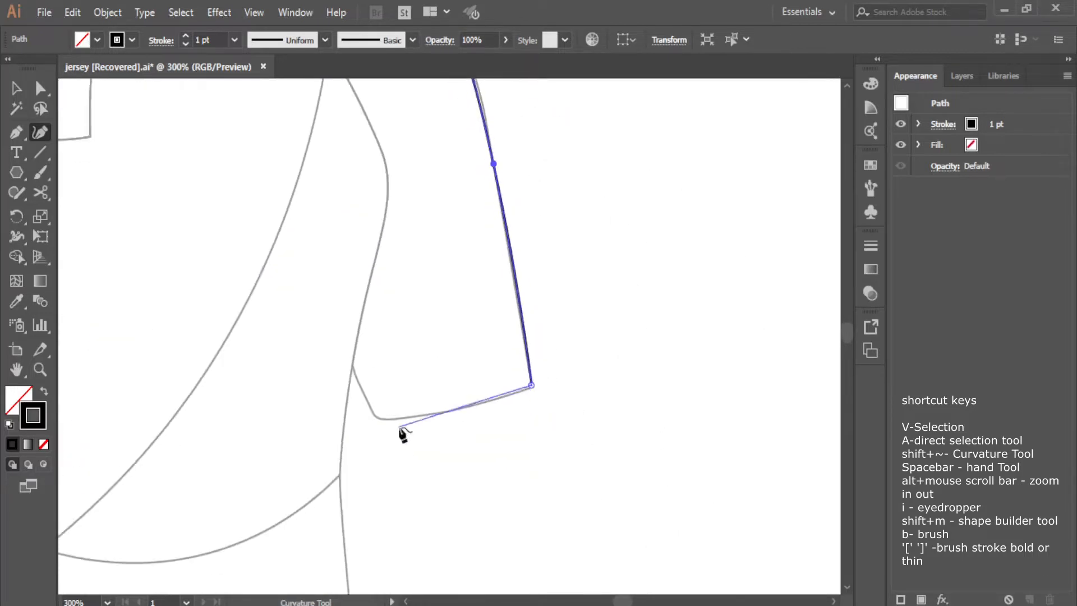
left_click(443, 413)
scroll(390, 420, "down", 2)
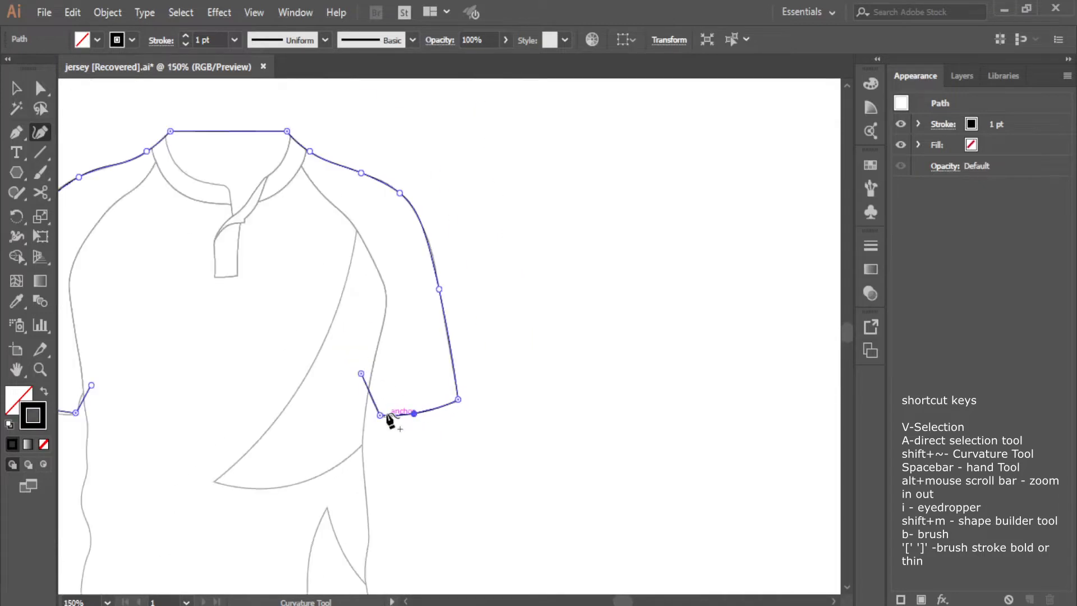
End the sleeve outline and start a separate curve along the left raglan seam from the collar
key("Escape")
left_click_drag(288, 322, 421, 330)
scroll(321, 184, "up", 4)
left_click(303, 176)
left_click(201, 302)
left_click_drag(281, 314, 553, 192)
scroll(464, 205, "down", 2)
left_click(362, 311)
Extend the left raglan seam curve down to the underarm and adjust its anchors to the sketch
scroll(359, 371, "down", 1)
left_click(370, 571)
left_click_drag(431, 178, 421, 171)
left_click_drag(340, 430, 352, 431)
left_click(339, 316)
scroll(353, 275, "down", 3)
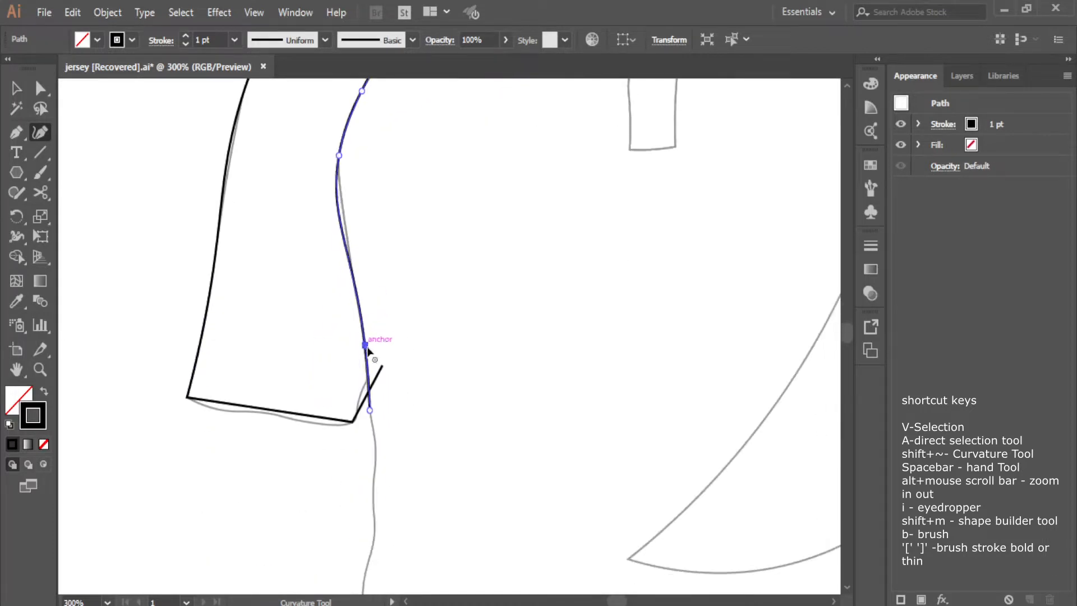
left_click(341, 174)
Trace the upper part of the body's left side below the underarm, following the wavy sketch line
scroll(377, 383, "down", 3)
left_click(370, 396)
left_click(375, 291)
left_click(373, 337)
scroll(376, 388, "up", 2)
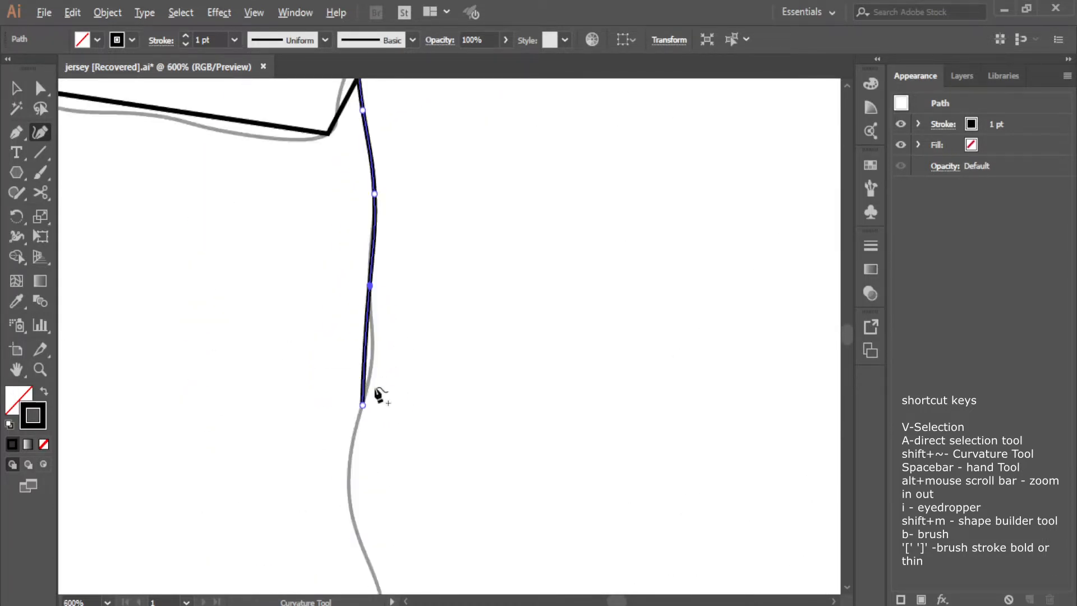
left_click(349, 488)
scroll(355, 486, "down", 4)
left_click(385, 470)
left_click(366, 573)
Trace the rest of the body's left side down to the hem's left corner
scroll(382, 385, "down", 9)
left_click(345, 396)
scroll(343, 404, "down", 5)
left_click(328, 418)
left_click(337, 507)
scroll(339, 500, "down", 7)
left_click(328, 455)
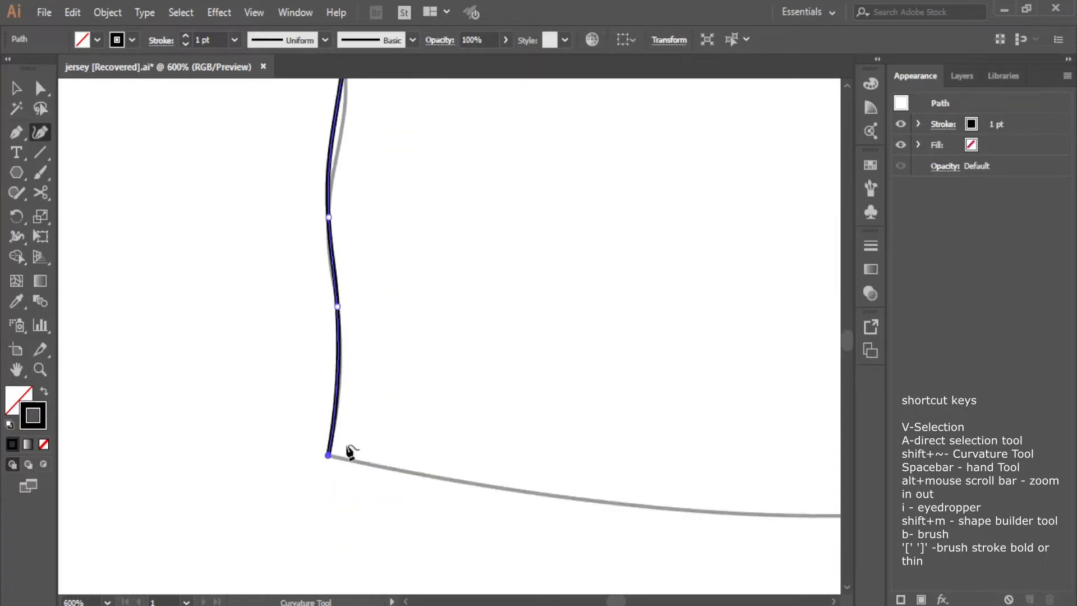
Trace the bottom hem from the left corner to the right corner and adjust its curve to the sketch
scroll(357, 460, "down", 2)
left_click_drag(349, 339, 352, 338)
scroll(481, 350, "down", 1)
left_click_drag(539, 404, 247, 394)
scroll(489, 443, "up", 2)
left_click(505, 419)
scroll(305, 419, "down", 3)
left_click_drag(175, 419, 179, 432)
left_click_drag(257, 429, 255, 433)
Continue the body outline from the hem up the right side of the jersey
scroll(356, 381, "up", 5)
scroll(369, 413, "up", 4)
left_click(373, 377)
scroll(391, 336, "down", 3)
left_click(389, 296)
scroll(397, 236, "up", 4)
left_click(388, 205)
left_click(413, 148)
Trace the right armhole and raglan seam up to the collar, repositioning its anchors on the sketch
scroll(402, 145, "up", 4)
left_click(379, 140)
scroll(370, 139, "up", 5)
left_click(293, 137)
scroll(333, 170, "up", 2)
left_click_drag(329, 212, 312, 222)
left_click_drag(391, 310, 393, 301)
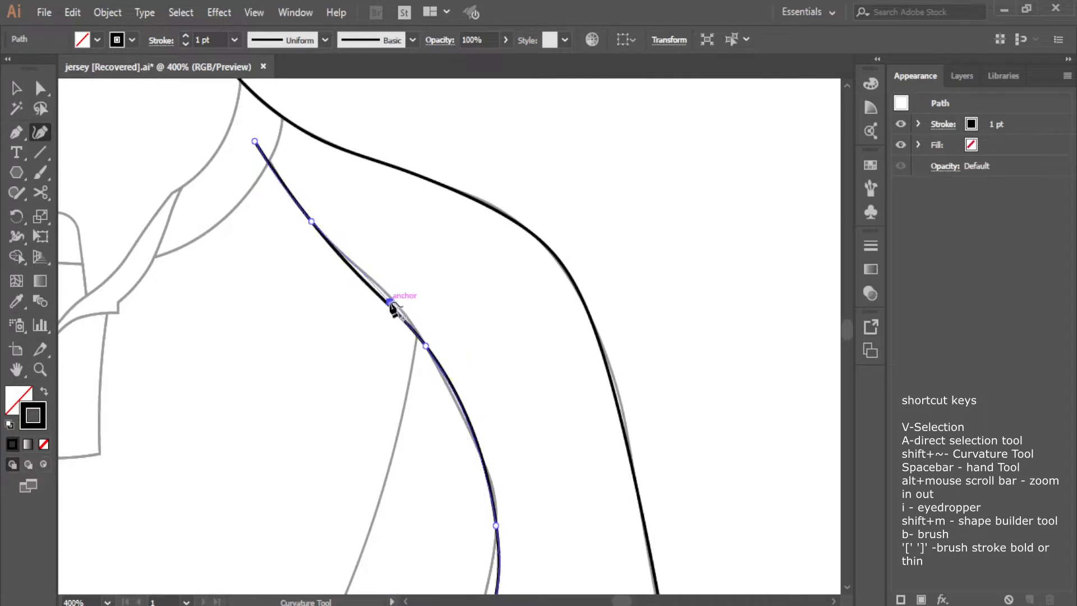
Refine the anchors along the right armhole seam and the body's right side to match the sketch
scroll(481, 493, "down", 1)
left_click_drag(493, 477, 495, 476)
scroll(497, 370, "down", 14)
left_click_drag(501, 276, 491, 268)
scroll(468, 247, "down", 1)
scroll(466, 246, "up", 7)
left_click(472, 251)
scroll(467, 336, "down", 19)
scroll(451, 429, "down", 3)
scroll(457, 359, "up", 6)
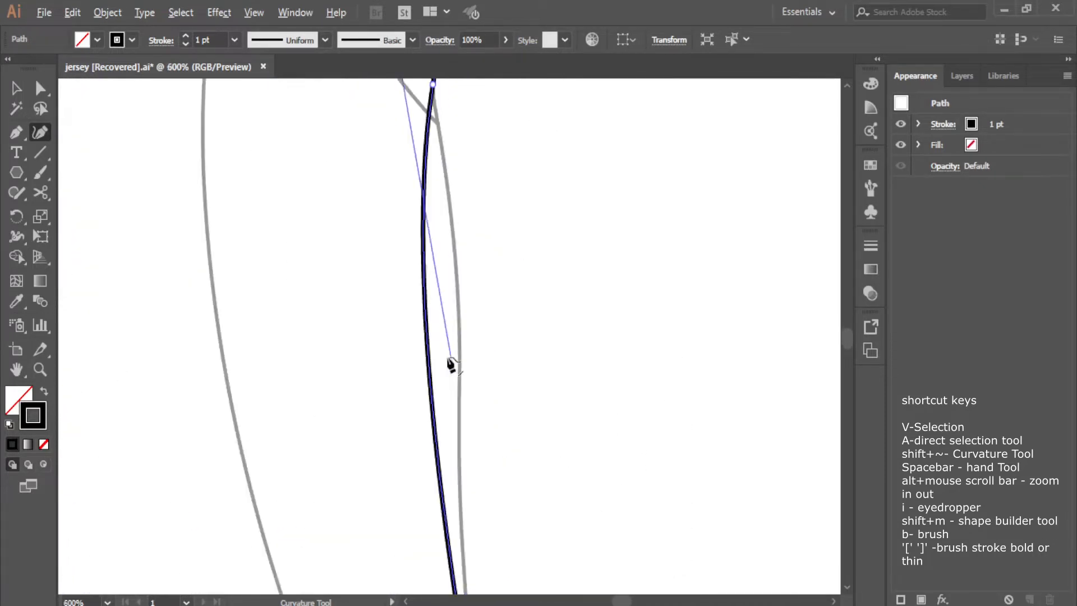
scroll(471, 317, "down", 6)
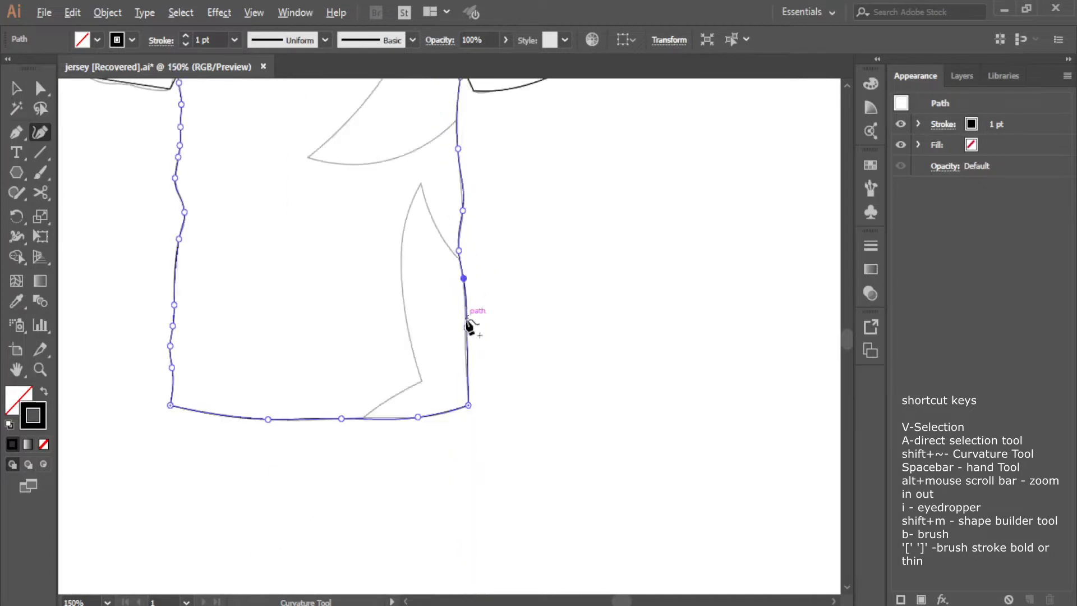
Draw the inner collar curve as a new path extending slightly past the shoulder line at both ends
scroll(409, 300, "up", 4)
scroll(337, 213, "up", 2)
left_click(295, 131)
left_click(635, 138)
left_click(453, 291)
left_click(585, 255)
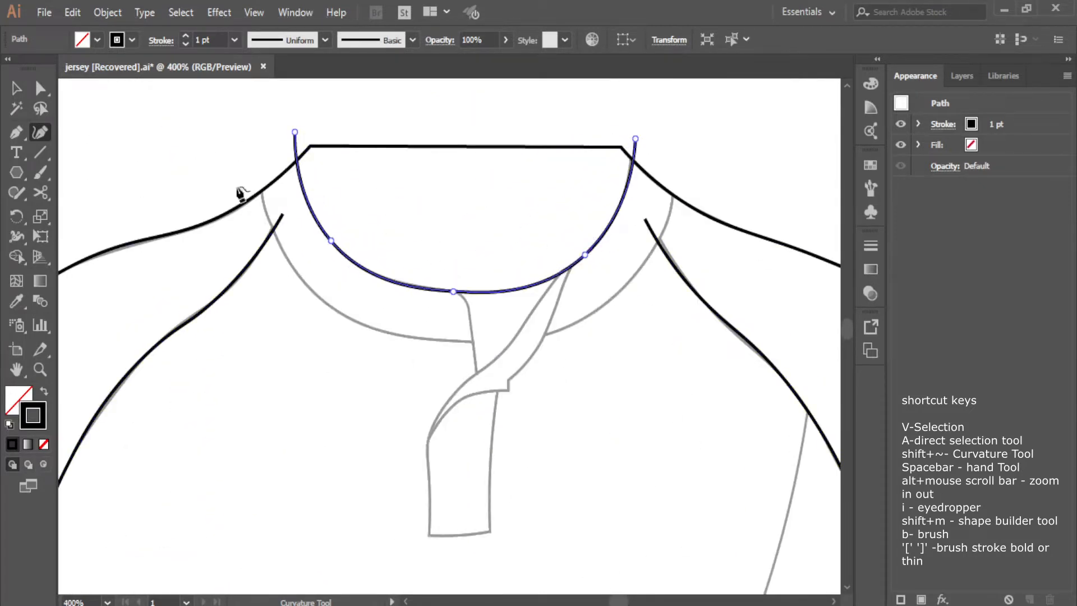
Trace the outer collar curve between both shoulders and fit its lowest part to the sketch
left_click(577, 322)
left_click(690, 144)
left_click_drag(457, 354, 464, 341)
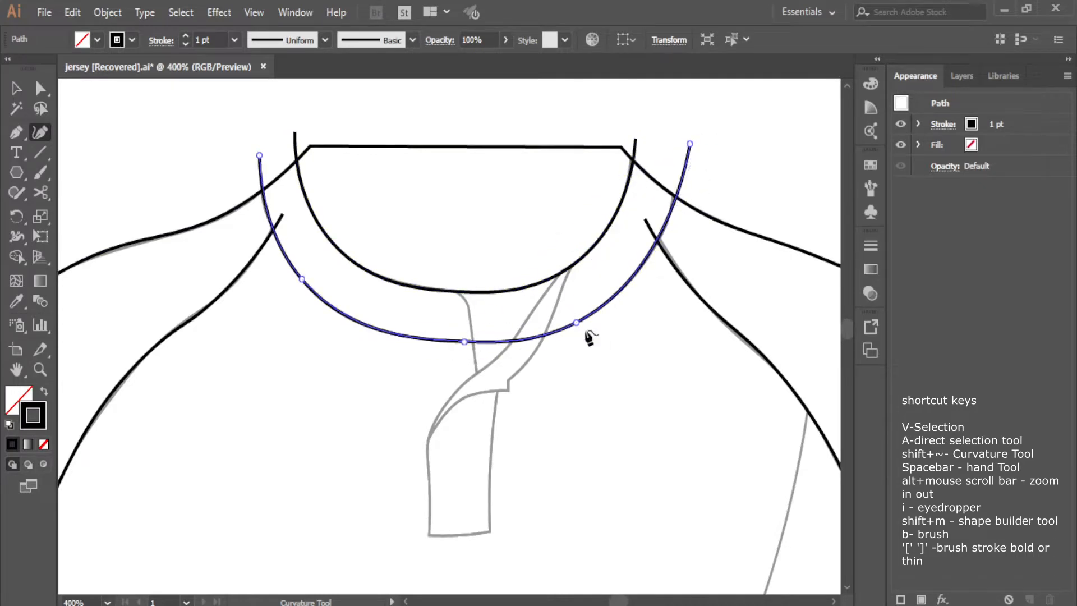
Draw a short straight line across the collar band along the left edge of the neck opening
scroll(499, 311, "up", 2)
left_click(418, 259)
left_click(450, 456)
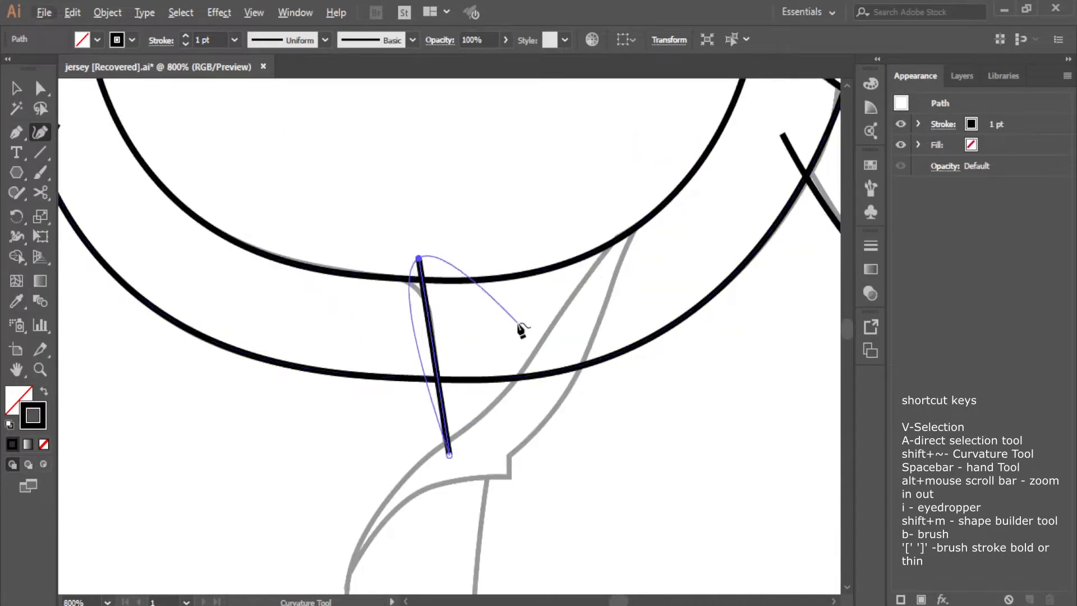
Trace the left edge of the folded collar flap from the inner neckline down to the placket
left_click(482, 416)
left_click(382, 500)
scroll(351, 565, "down", 3)
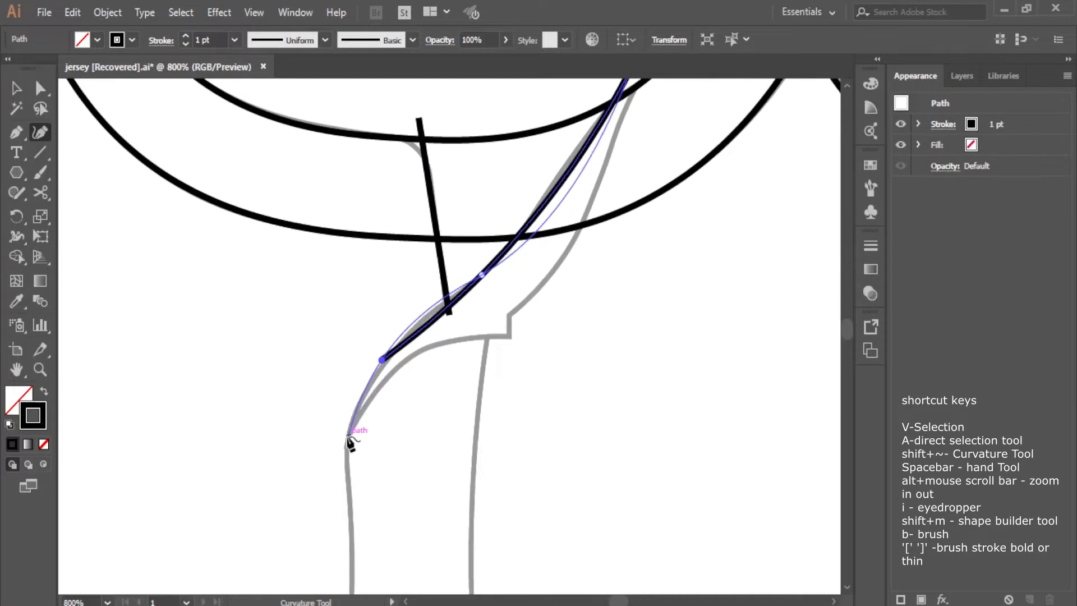
left_click(346, 447)
scroll(347, 438, "down", 2)
Trace the placket's left side, bottom edge and right side, bending the right side to the sketch
left_click(350, 545)
left_click(473, 539)
left_click(491, 228)
left_click(478, 378)
scroll(504, 235, "up", 4)
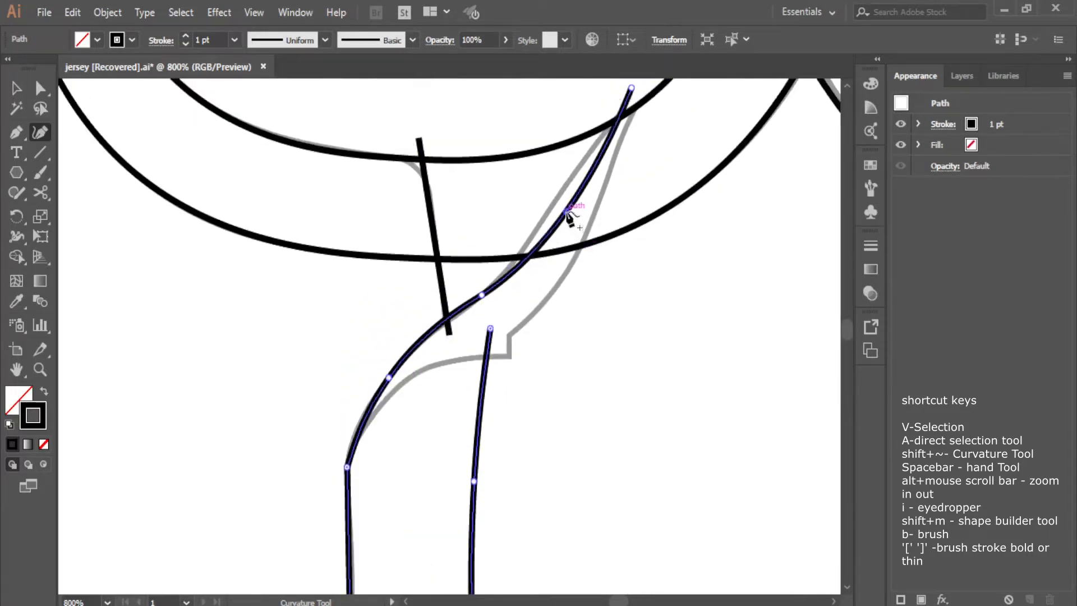
Trace the collar flap's right edge, notch and curved lower edge, and adjust its anchors to the sketch
left_click(555, 349)
left_click_drag(631, 148, 655, 119)
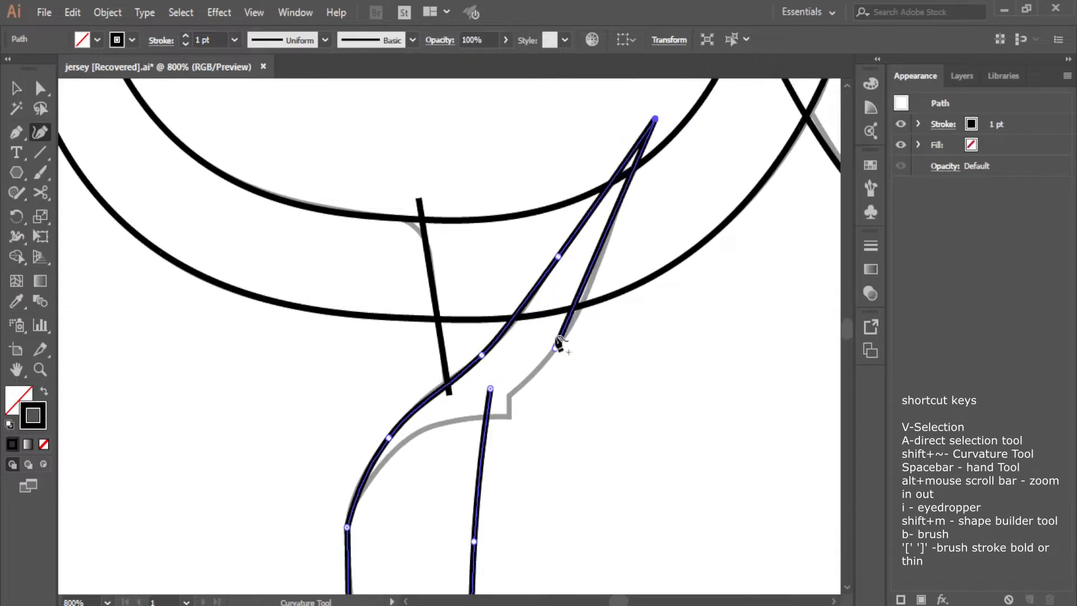
left_click(431, 428)
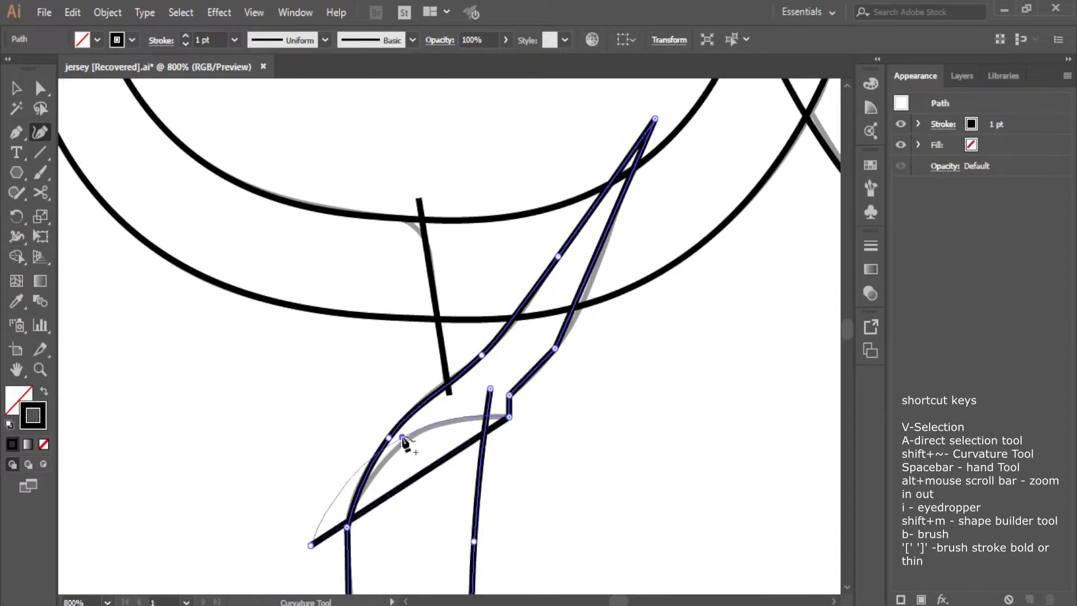
left_click(326, 577)
left_click_drag(595, 273, 589, 288)
double_click(555, 349)
Trace the curved crescent panel on the right chest, running its lower edge past the body's side
scroll(578, 370, "down", 10)
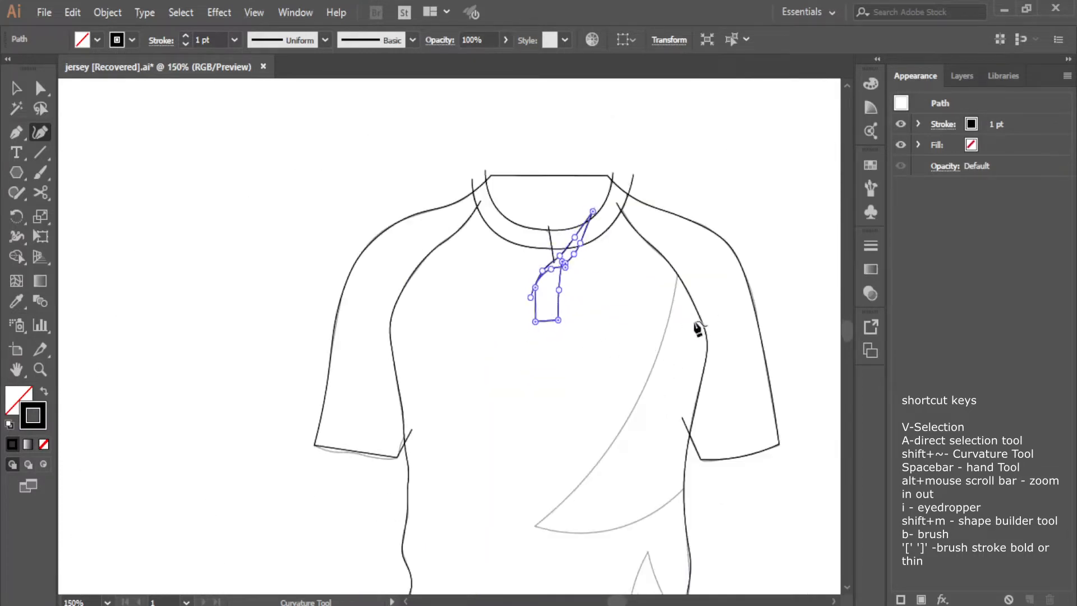
left_click(606, 445)
left_click(612, 319)
scroll(625, 343, "down", 4)
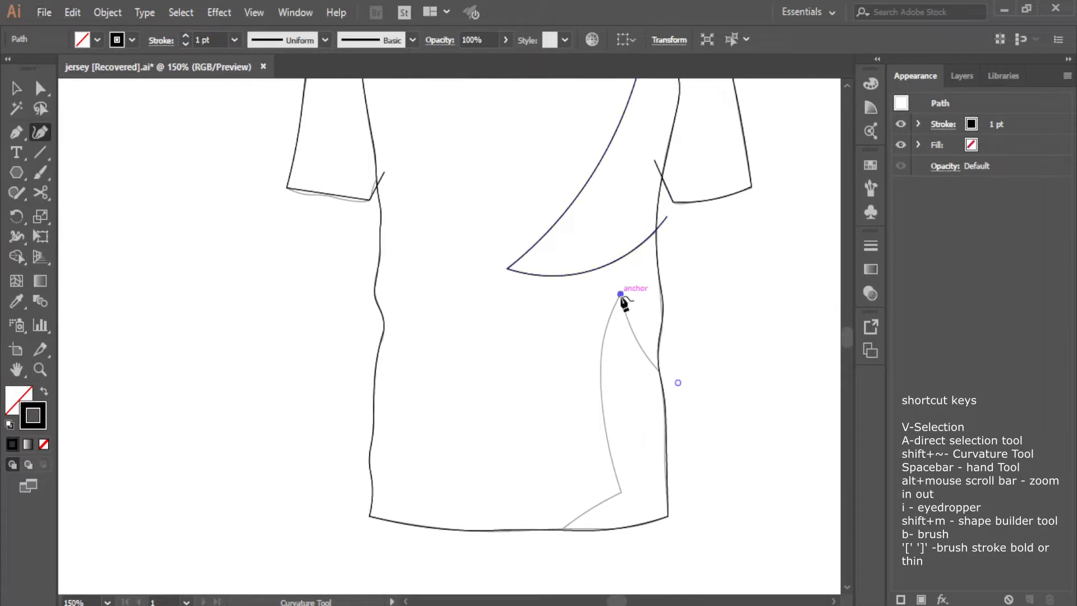
Trace the pointed panel at the body's lower right, curving its edges to follow the sketch
scroll(688, 426, "up", 2)
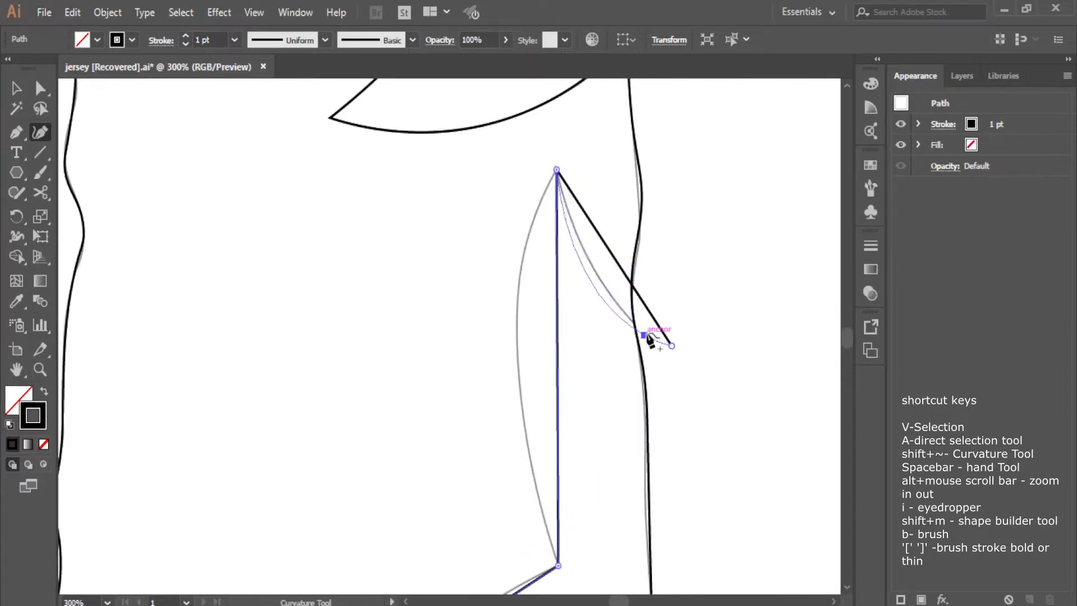
left_click(644, 335)
left_click(522, 267)
left_click(522, 410)
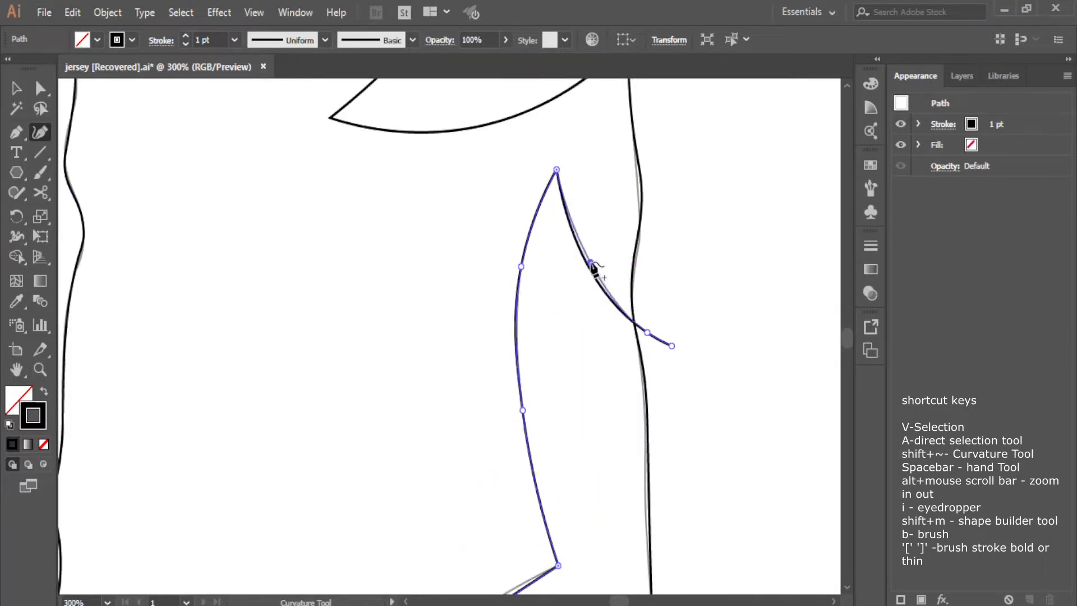
left_click(591, 262)
scroll(592, 269, "down", 4)
left_click(493, 441)
Select the traced jersey outline, collar and placket paths together
left_click(17, 89)
left_click(314, 198)
scroll(316, 198, "down", 4)
scroll(314, 204, "up", 5)
left_click_drag(247, 219, 649, 248)
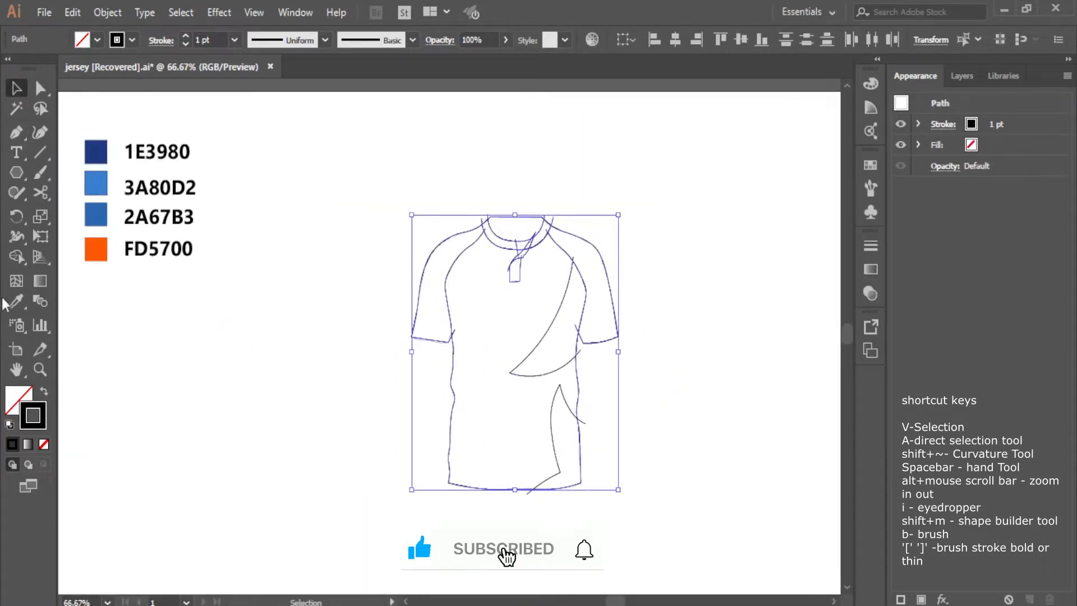
Remove the overhanging path ends at the left side of the collar and neck opening with the Shape Builder tool
left_click(16, 256)
scroll(466, 163, "up", 4)
scroll(438, 168, "up", 1)
left_click(382, 193, "alt")
left_click(396, 229, "alt")
left_click(537, 285, "alt")
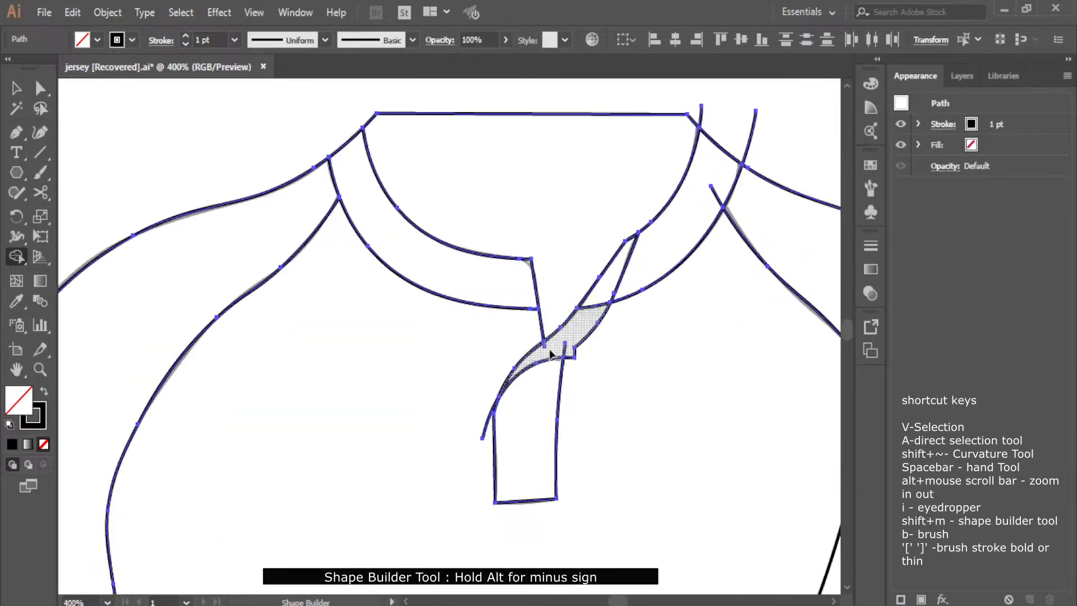
Remove the stray segments around the placket flap and the right end of the collar with Shape Builder
scroll(561, 334, "up", 4)
left_click(591, 335, "alt")
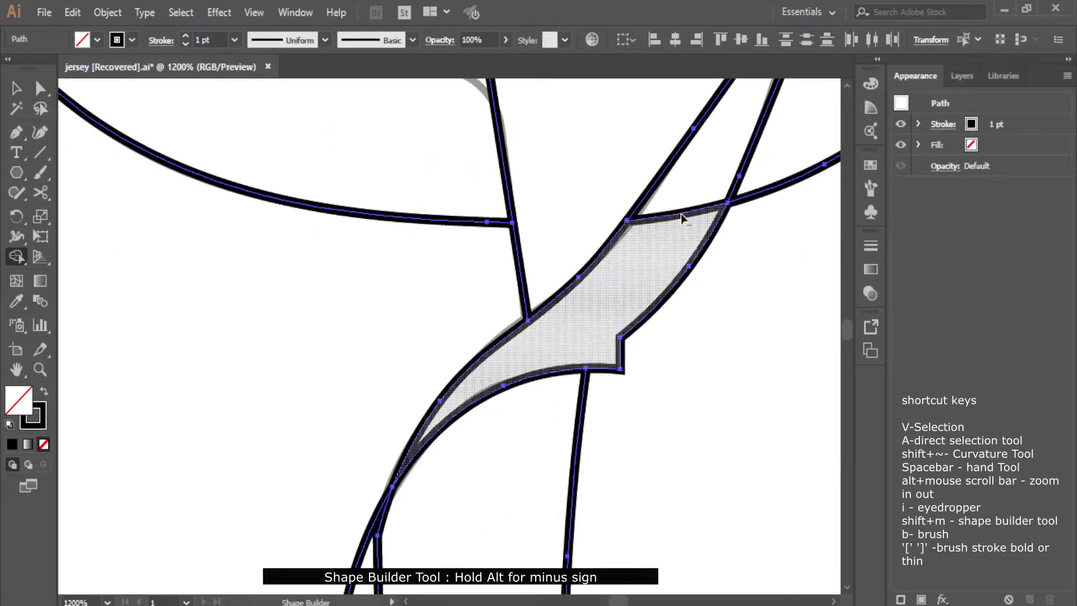
scroll(683, 218, "down", 4)
left_click(760, 105, "alt")
Trim the sleeve outline ends that stick into the body at both underarms
scroll(598, 337, "up", 2)
scroll(604, 337, "down", 3)
scroll(712, 400, "down", 2)
scroll(708, 451, "up", 2)
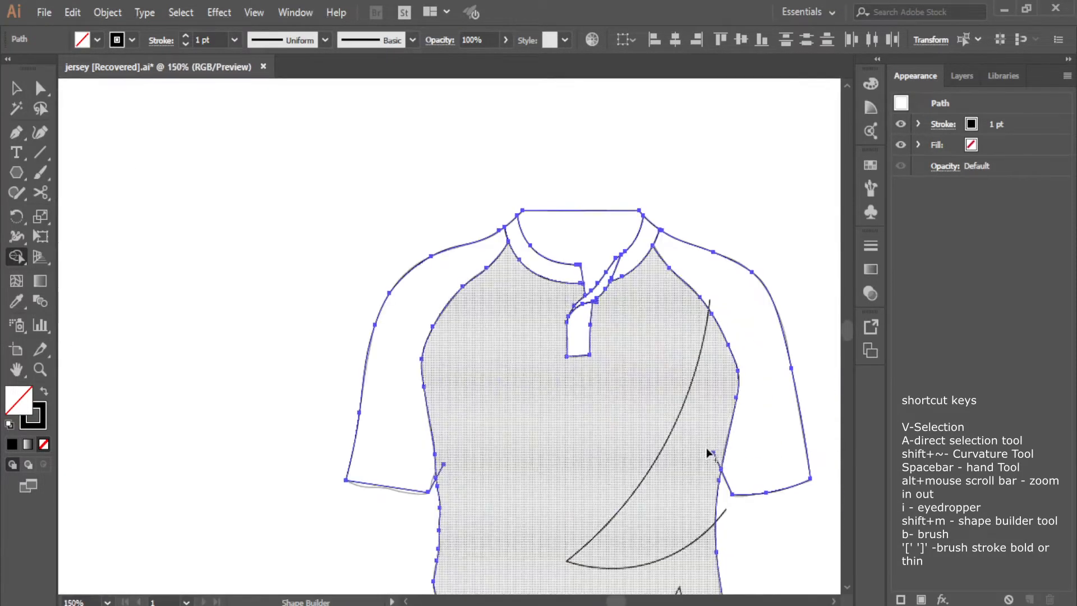
scroll(708, 452, "up", 1)
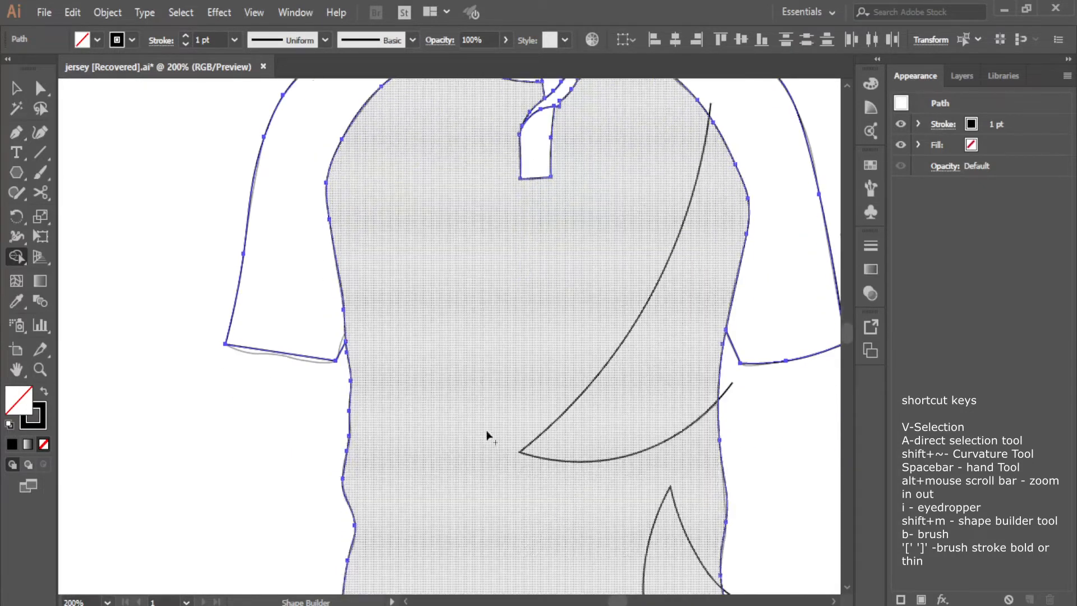
scroll(623, 423, "down", 5)
scroll(577, 412, "down", 3)
Trim the ends of the crescent and lower side panels that extend beyond the body outline with Shape Builder
key("v")
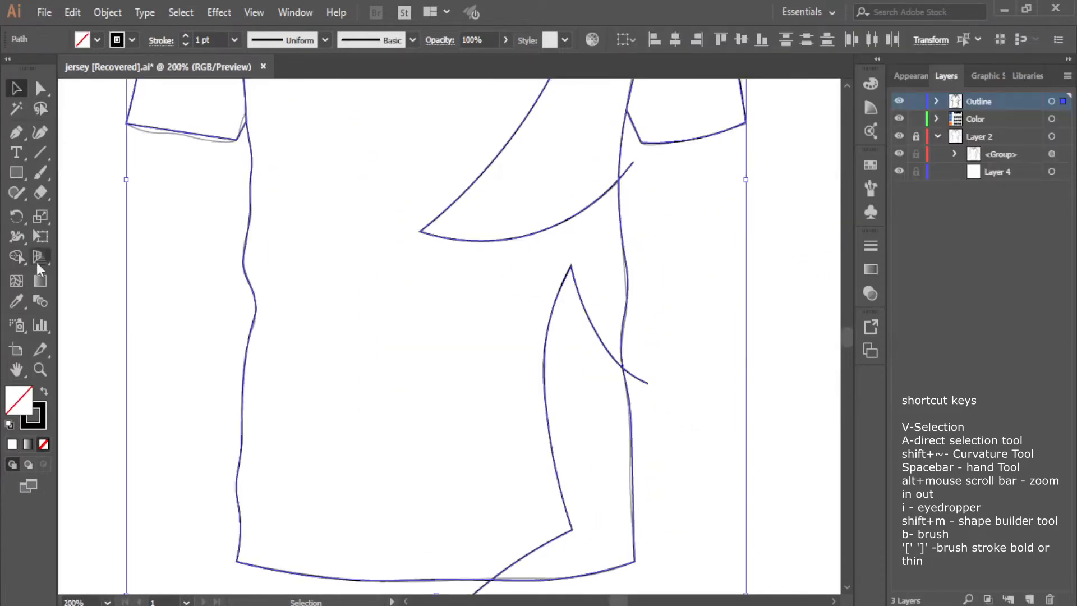
key("shift+m")
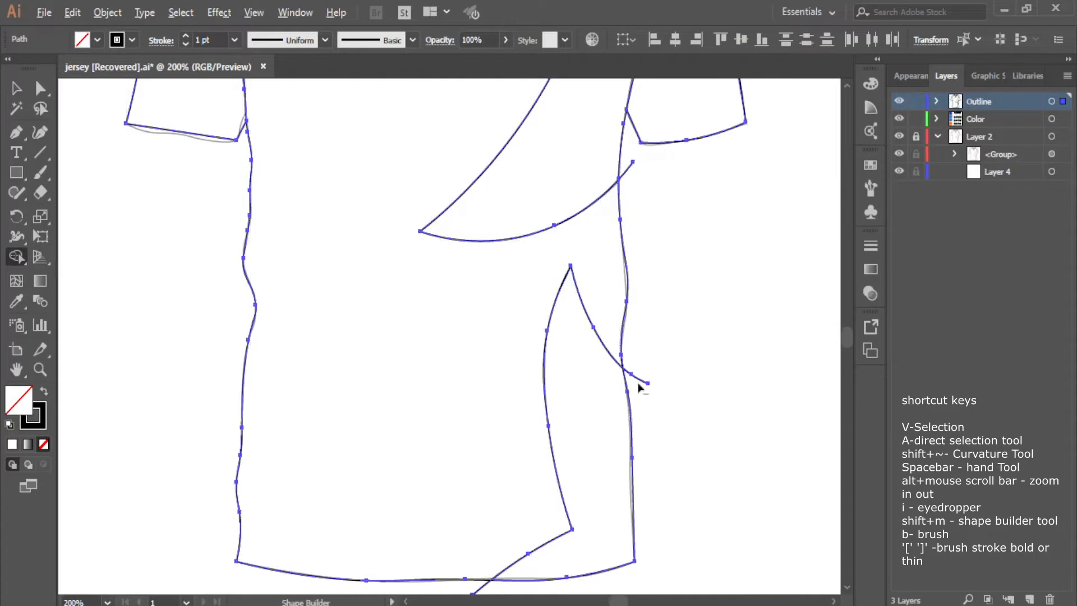
scroll(643, 382, "up", 1)
scroll(553, 365, "down", 4)
left_click(404, 550, "alt")
scroll(623, 400, "down", 1)
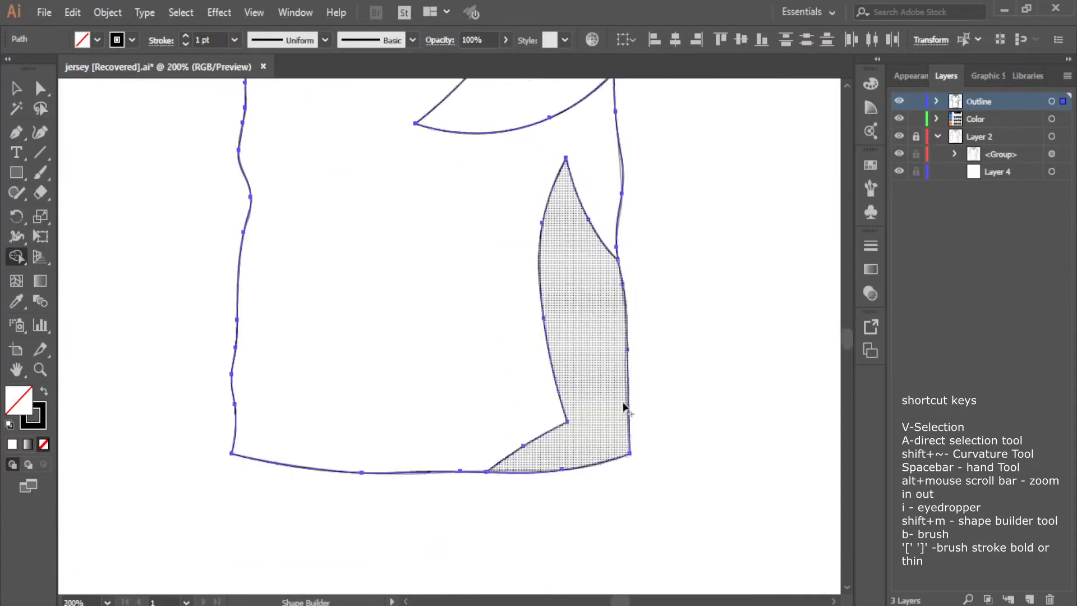
scroll(624, 337, "up", 4)
left_click(624, 300, "alt")
scroll(637, 252, "up", 4)
scroll(610, 290, "down", 3)
Examine the jersey's body, collar and sleeve regions with Shape Builder to check that the outlines form closed shapes
left_click(17, 89)
left_click(439, 204)
left_click_drag(439, 206, 622, 261)
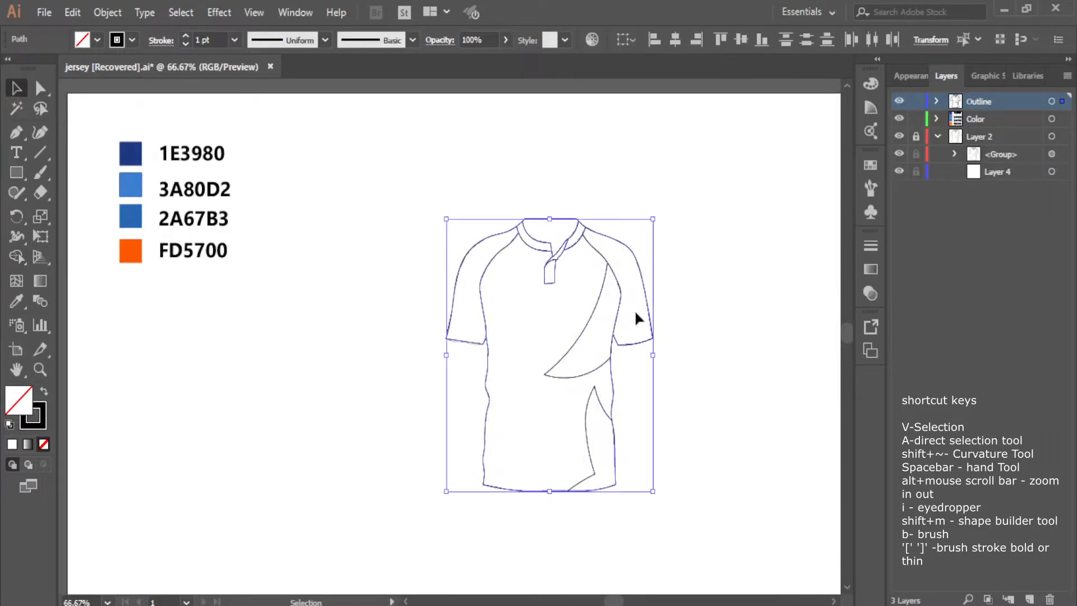
key("shift+m")
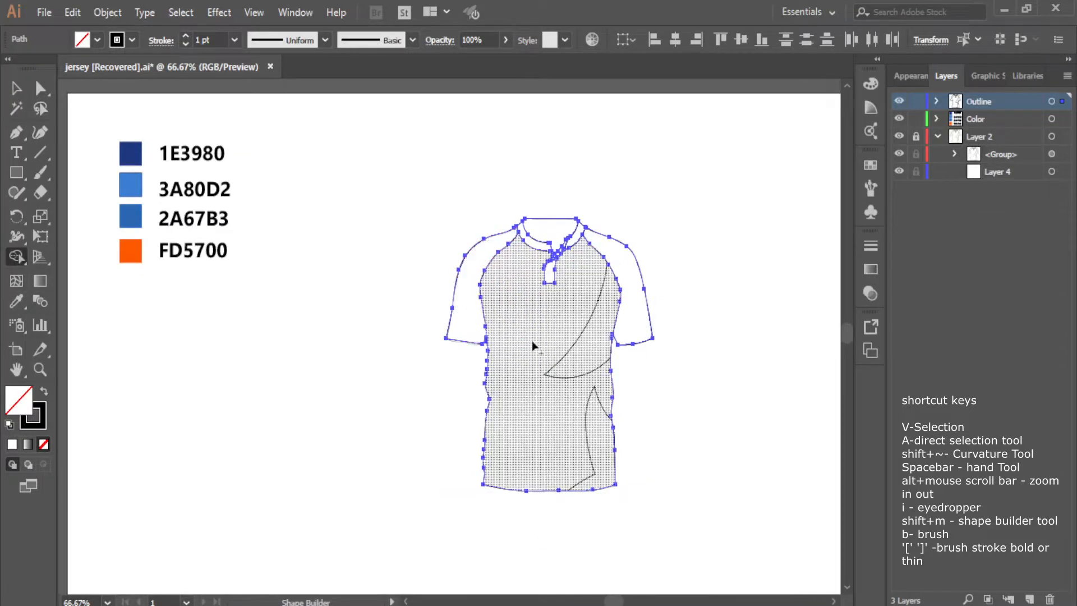
scroll(700, 303, "up", 2)
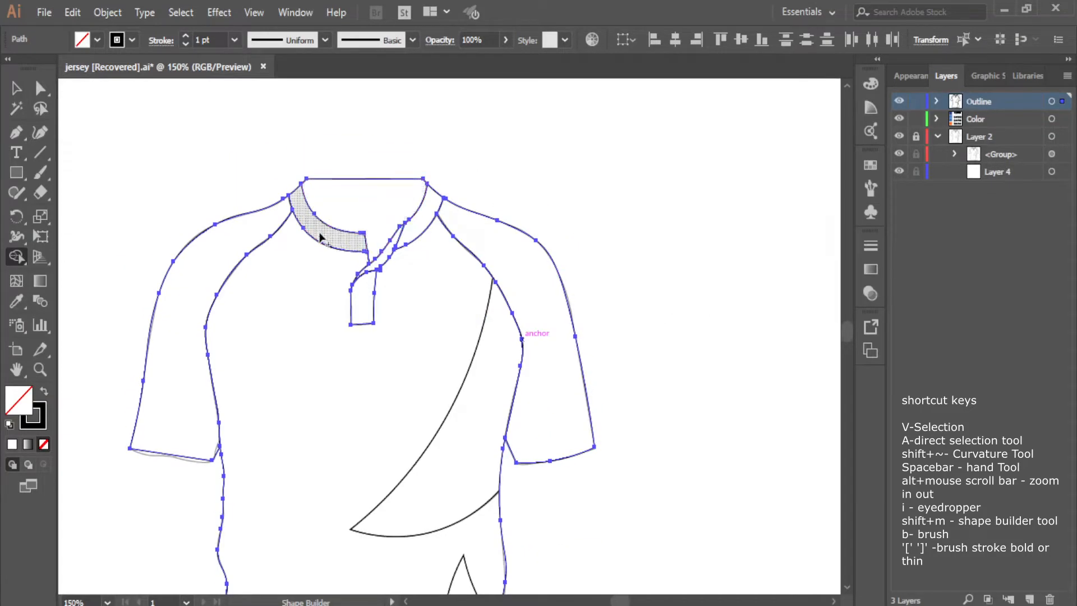
scroll(367, 303, "up", 2)
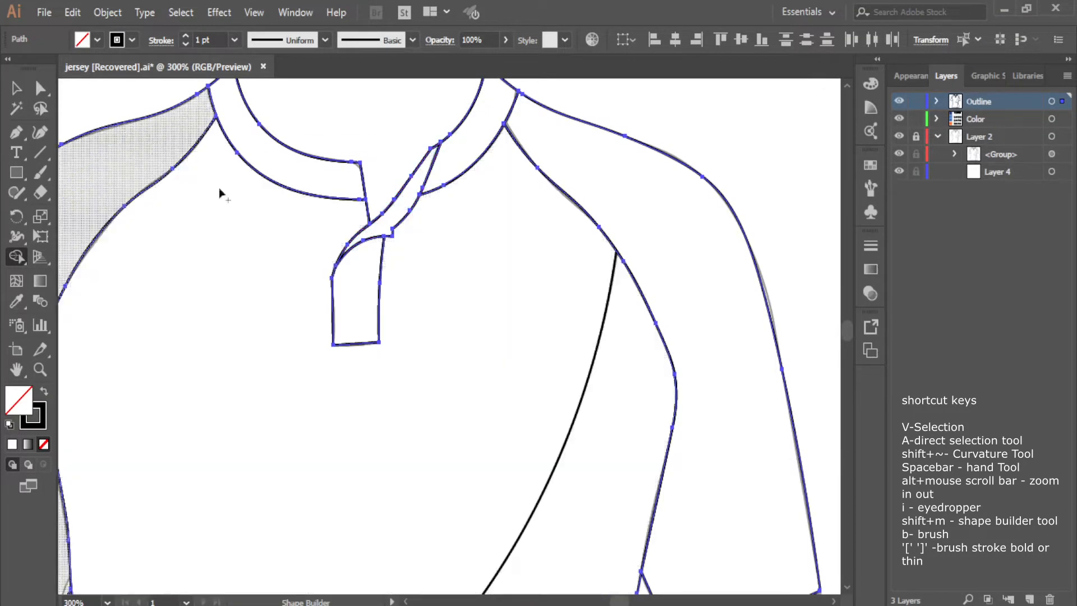
left_click(17, 88)
scroll(277, 207, "down", 2)
scroll(585, 337, "down", 1)
scroll(708, 297, "down", 1)
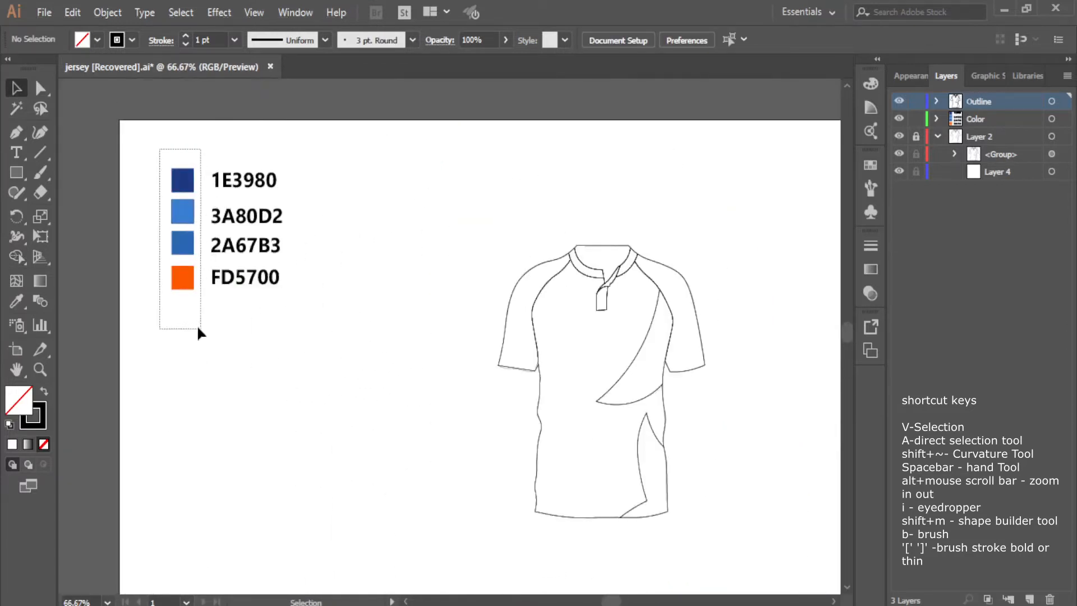
Move the four colour swatches away from their hex codes to a spot close to the jersey
left_click_drag(204, 329, 200, 324)
left_click_drag(180, 215, 440, 381)
left_click(453, 283)
left_click_drag(452, 282, 319, 253)
scroll(396, 358, "up", 1)
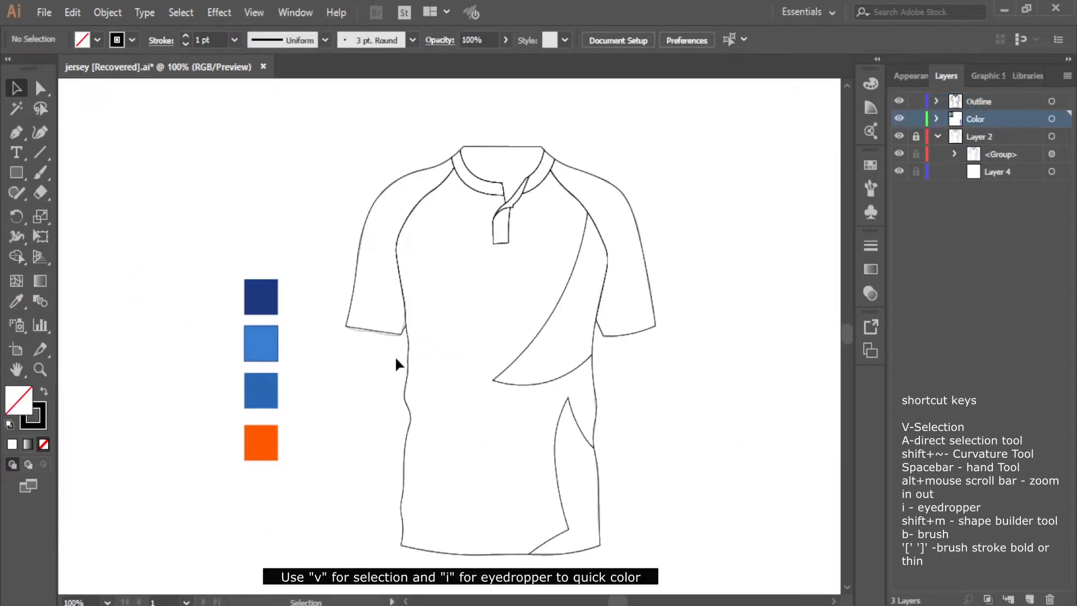
Colour the left sleeve with the dark blue 1E3980 swatch and the inner neck opening with the 2A67B3 swatch using the Eyedropper
left_click(349, 313)
key("i")
left_click(261, 297)
key("v")
key("i")
key("v")
left_click(494, 148)
key("i")
left_click(261, 390)
key("v")
Colour the right sleeve with the dark blue 1E3980 swatch using the Eyedropper
left_click(632, 212)
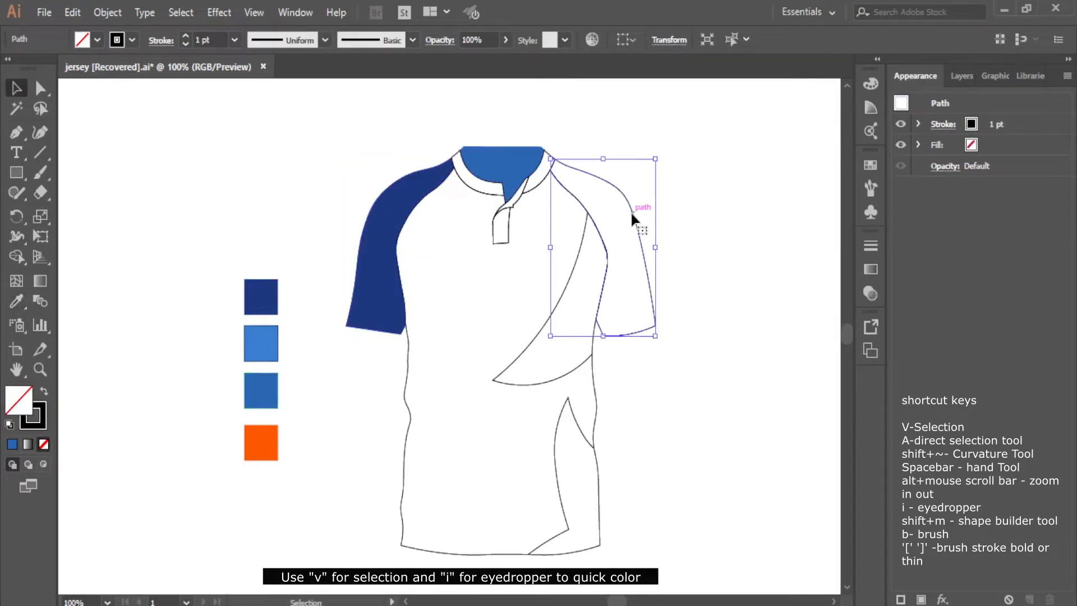
key("i")
left_click(262, 296)
key("v")
key("i")
key("v")
Colour the jersey's main body with the light blue 3A80D2 swatch using the Eyedropper
left_click(404, 388)
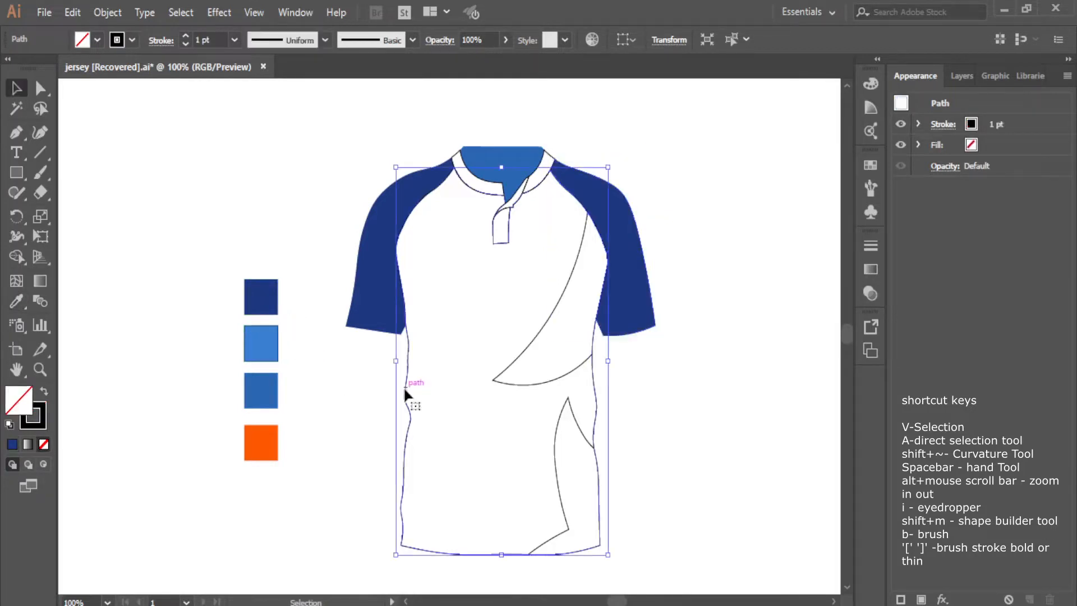
key("i")
left_click(267, 345)
key("v")
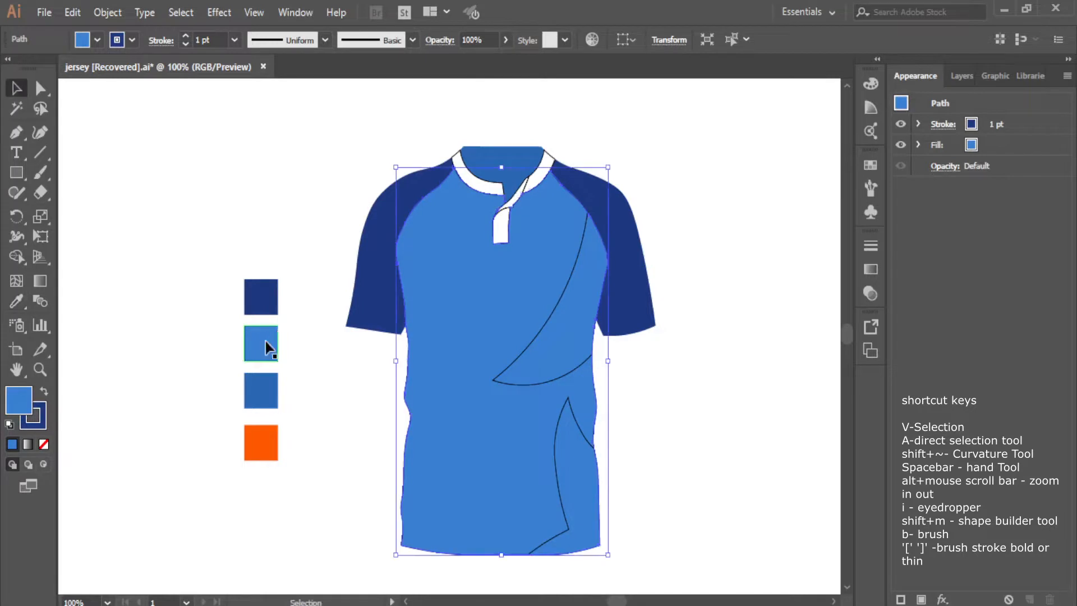
Match both collar bands to the light blue of the jersey body with the Eyedropper
scroll(491, 199, "up", 3)
left_click(503, 188)
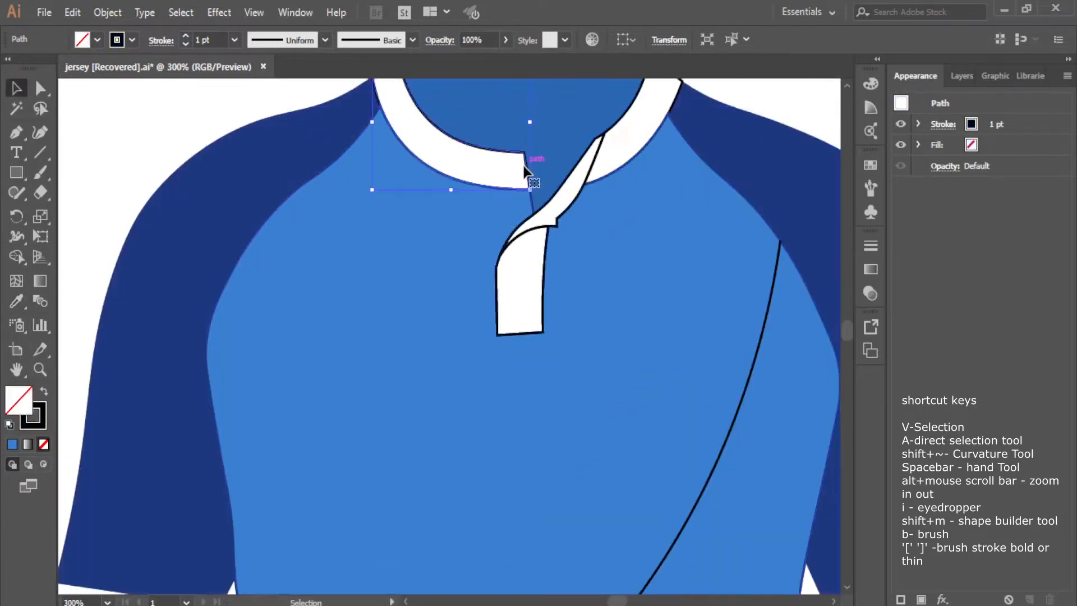
key("i")
left_click(449, 267)
key("v")
left_click(614, 127)
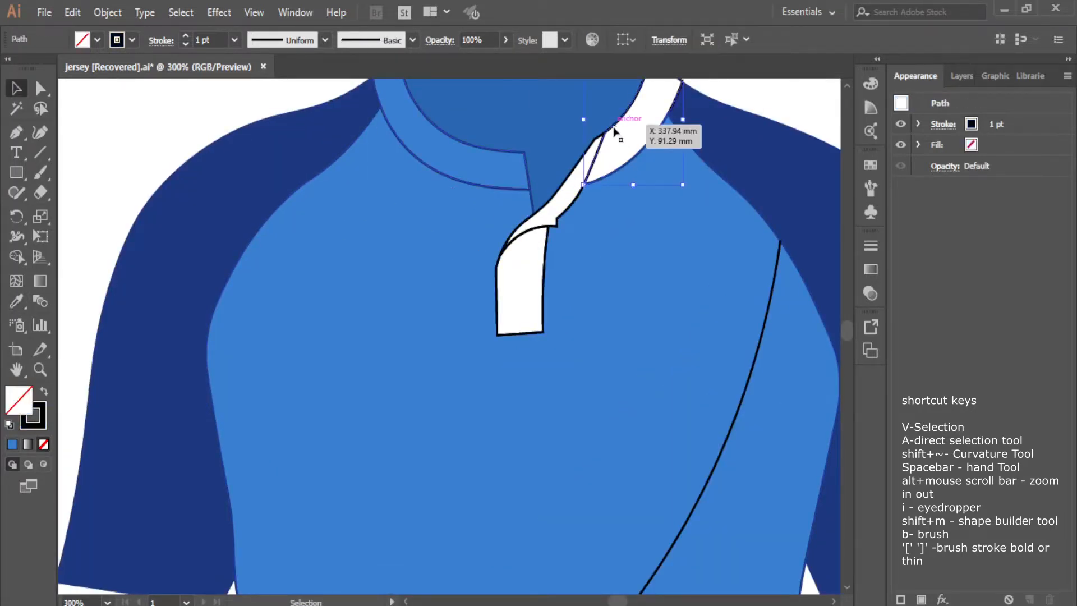
key("i")
left_click(631, 263)
Match the placket flap and the placket strip to the body's light blue with the Eyedropper, and clear the selection
left_click(516, 248)
key("i")
left_click(603, 298)
key("v")
left_click(524, 293)
left_click(595, 315)
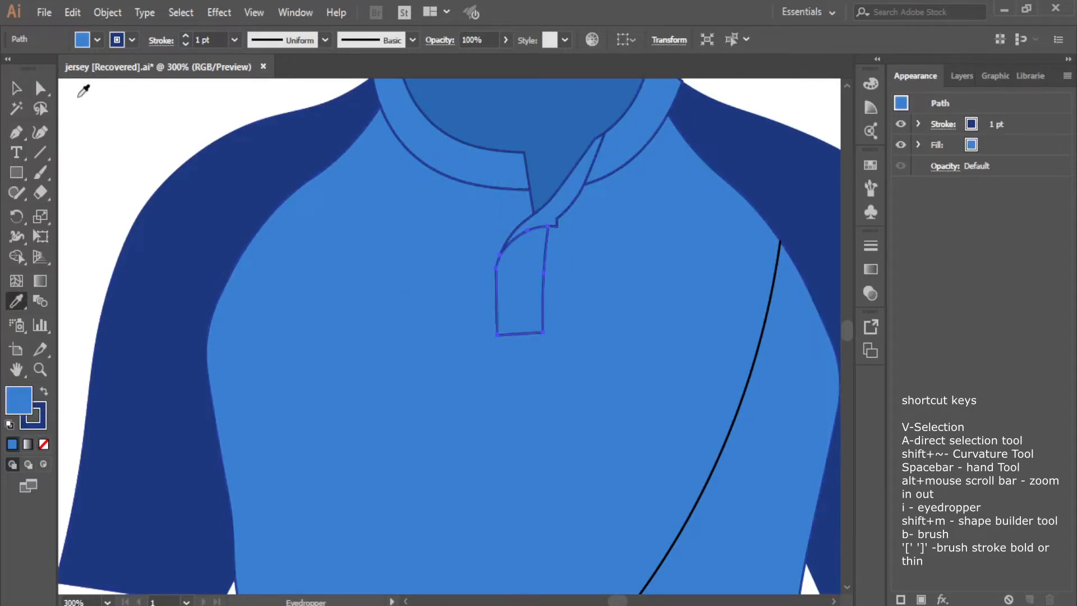
key("v")
left_click(187, 155)
Move the four colour swatches farther from the jersey, beneath their hex codes
scroll(230, 162, "down", 3)
key("space")
left_click_drag(527, 302, 679, 308)
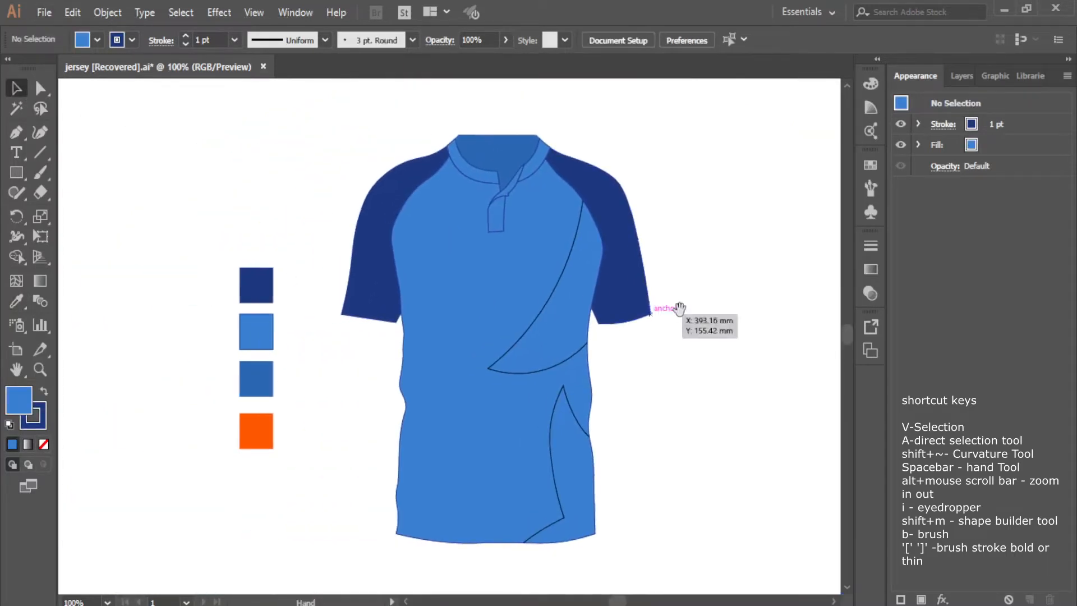
scroll(733, 337, "down", 1)
left_click_drag(381, 239, 309, 400)
left_click_drag(331, 335, 149, 317)
left_click(334, 321)
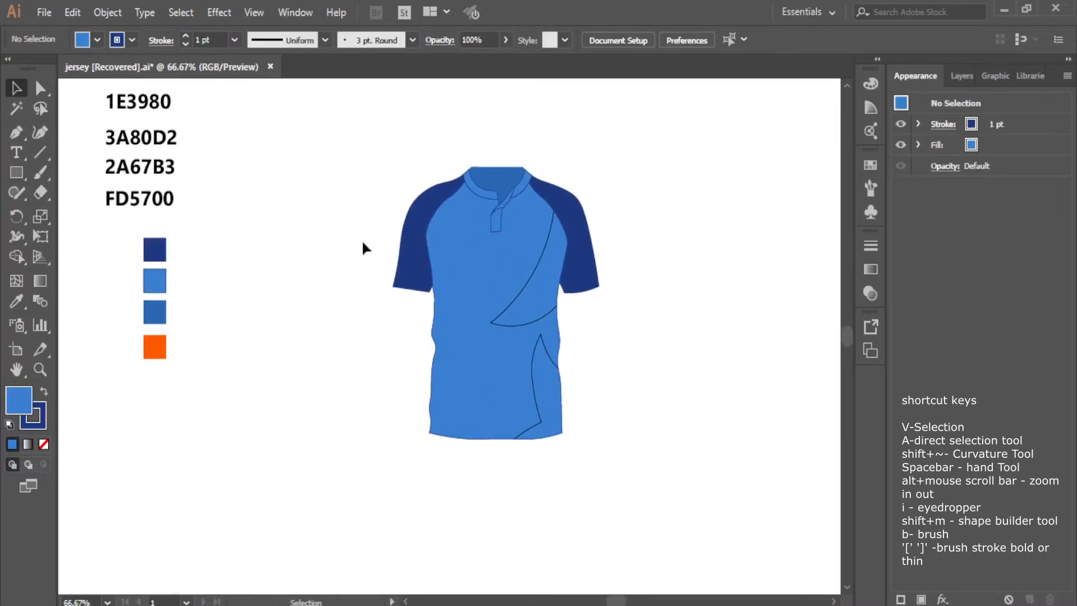
Create a three-sided polygon in the empty area between the colour swatches and the jersey
left_click_drag(16, 172, 79, 228)
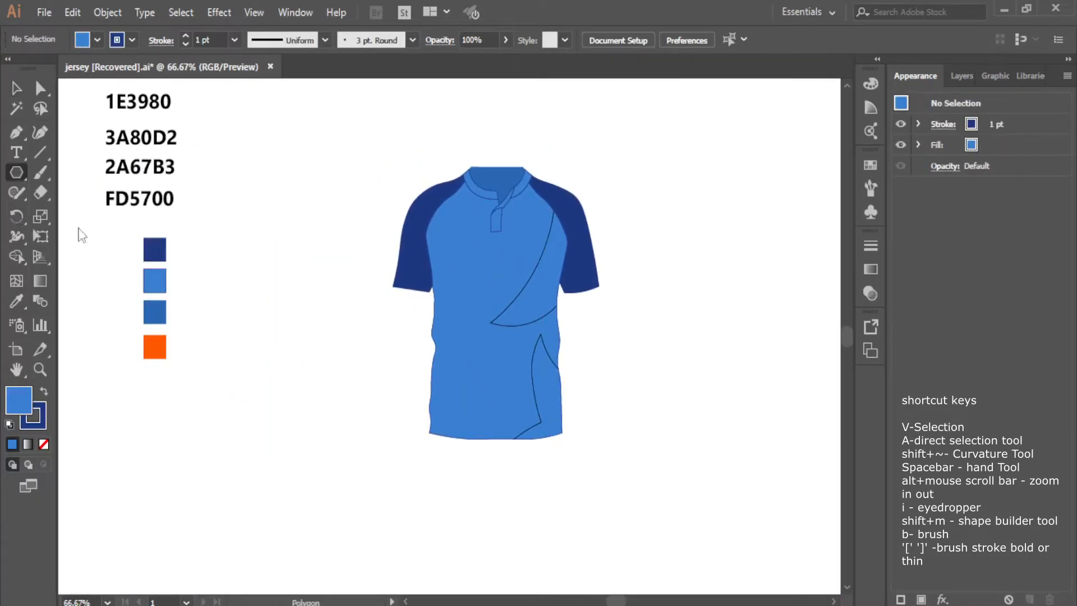
left_click(279, 300)
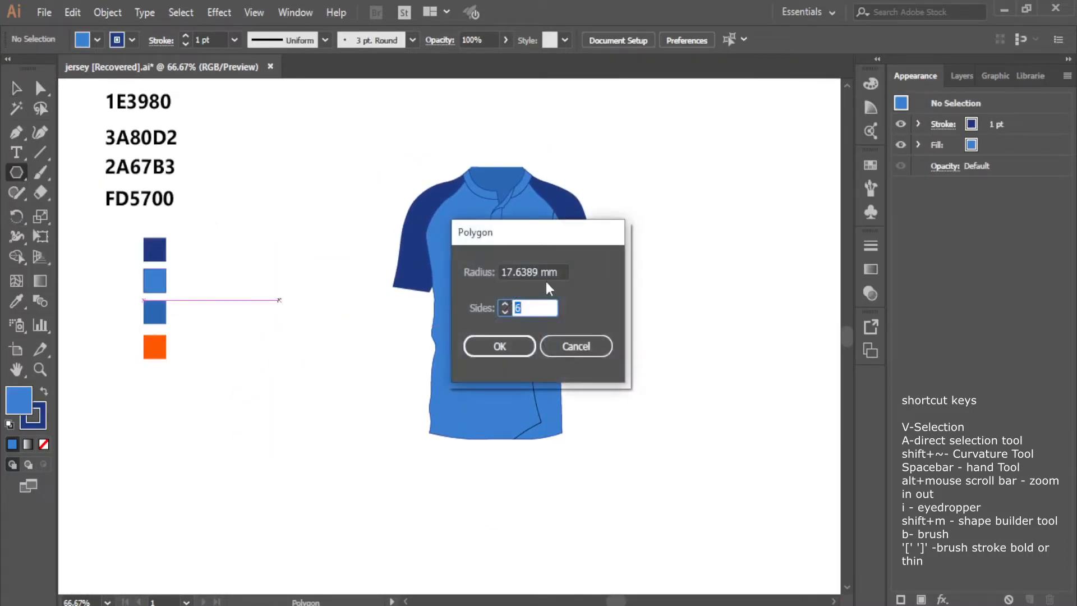
left_click(519, 273)
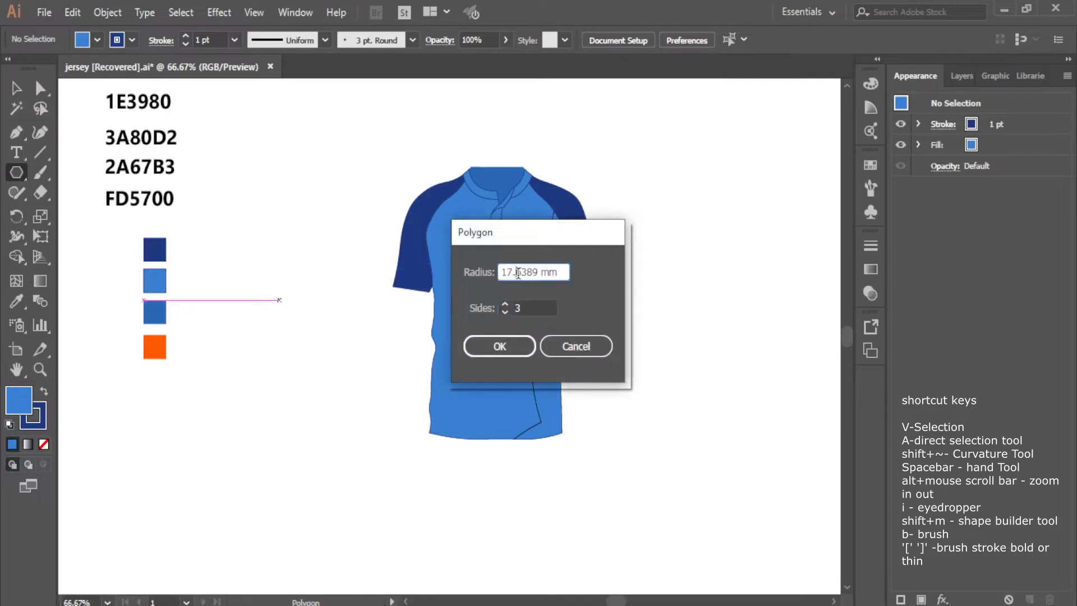
left_click(499, 347)
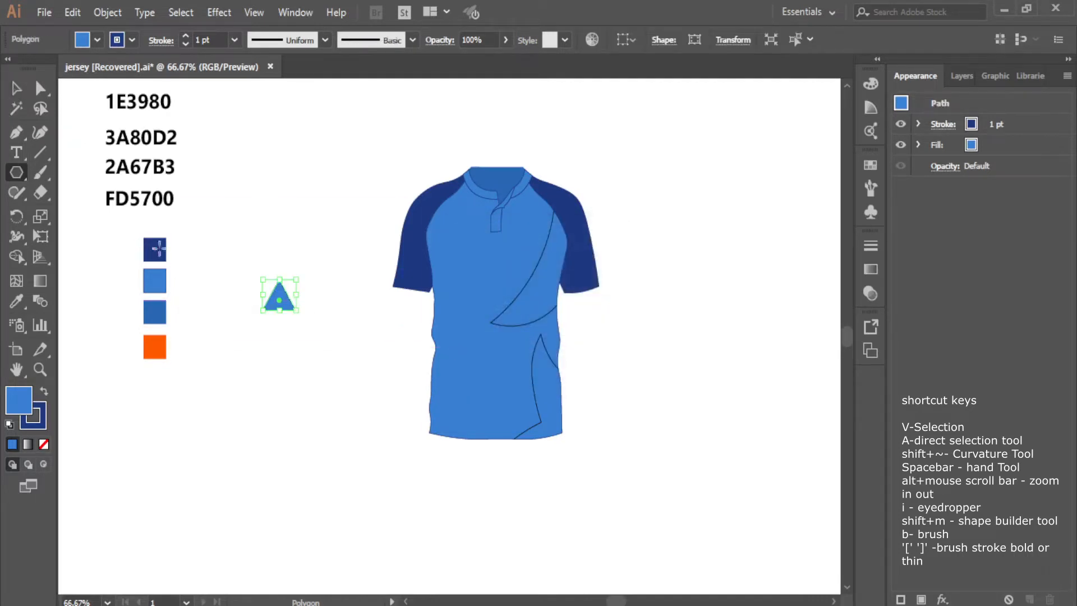
Add two smaller triangles, one with an 11 mm radius and one with a 9 mm radius
left_click(284, 363)
left_click_drag(508, 271, 466, 268)
type("11")
left_click(484, 346)
right_click(334, 355)
left_click(341, 387)
left_click_drag(516, 271, 484, 268)
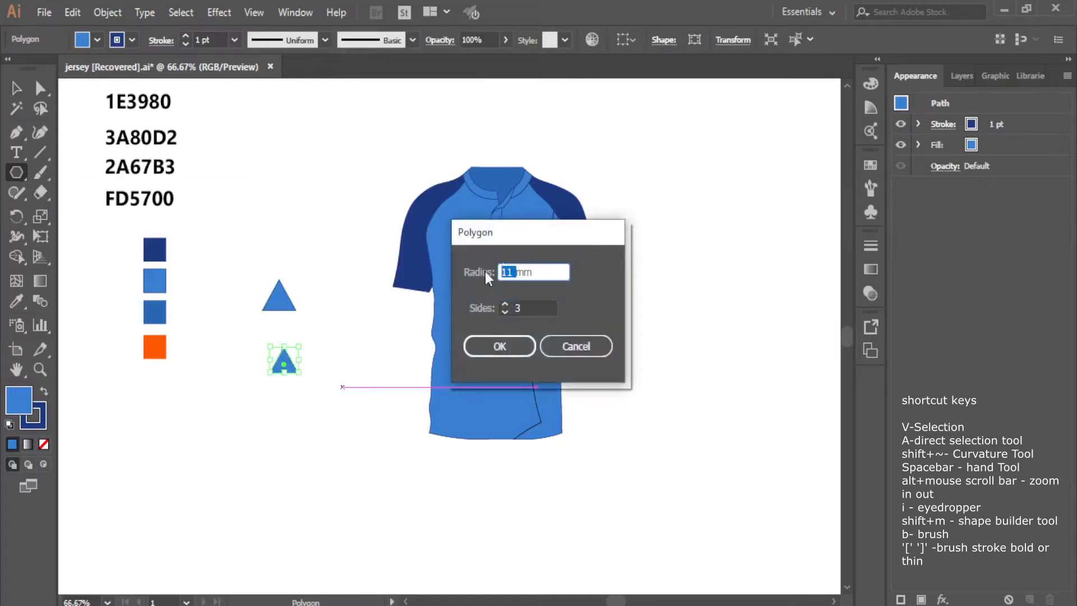
type("9")
key("Return")
Add two more triangles beneath the others, one slightly below 9 mm in radius and one of 6 mm
left_click(511, 272)
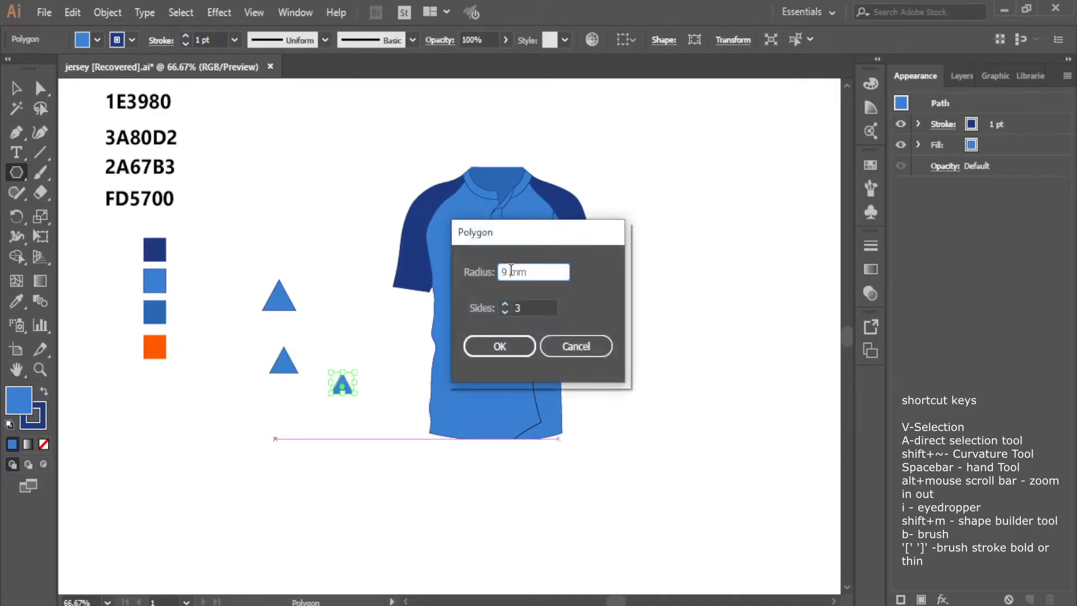
left_click(482, 344)
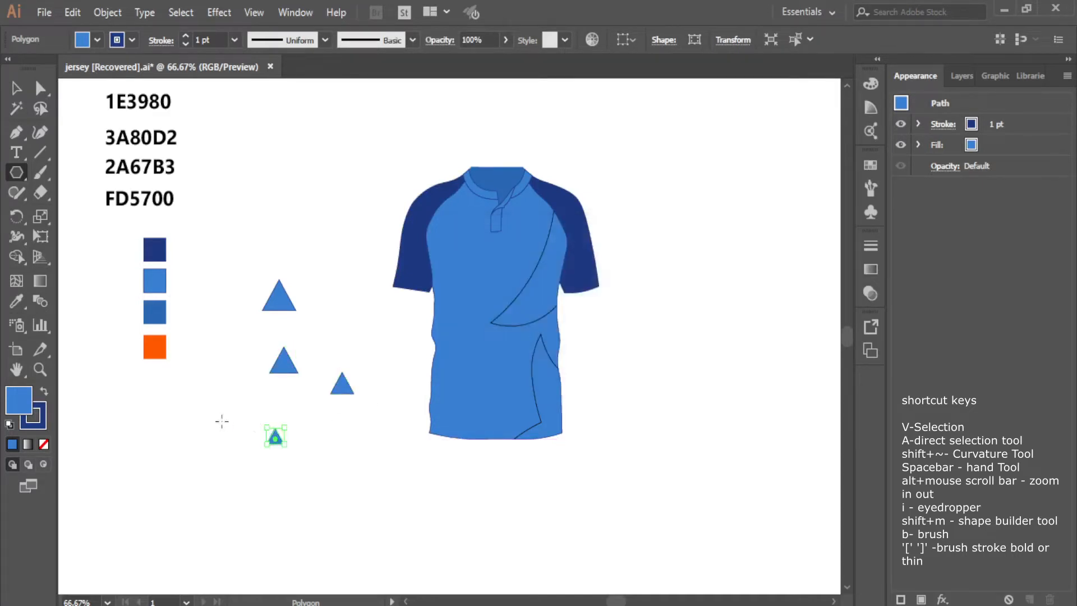
left_click(222, 421)
left_click(510, 270)
type("6")
left_click(499, 346)
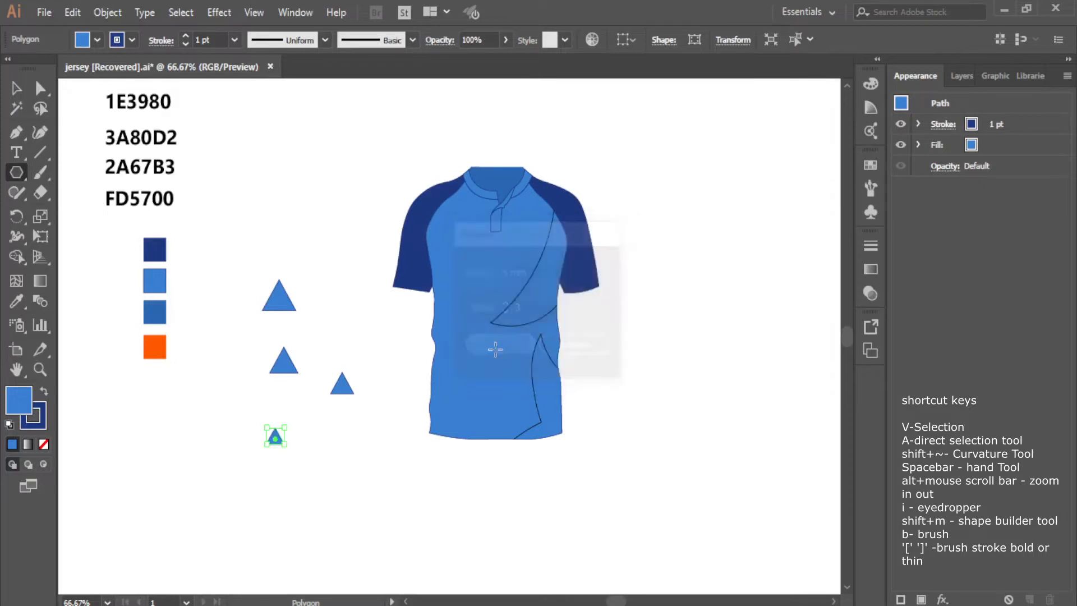
Arrange the five triangles with the three largest in a row and the two smallest beneath them
key("v")
left_click(354, 443)
left_click_drag(247, 308, 243, 308)
left_click_drag(287, 359, 292, 293)
left_click_drag(342, 390, 331, 300)
left_click_drag(275, 437, 289, 334)
Recolour all five triangles with the 2A67B3 swatch fill and no stroke using the Eyedropper
scroll(297, 339, "up", 1)
left_click_drag(162, 203, 380, 387)
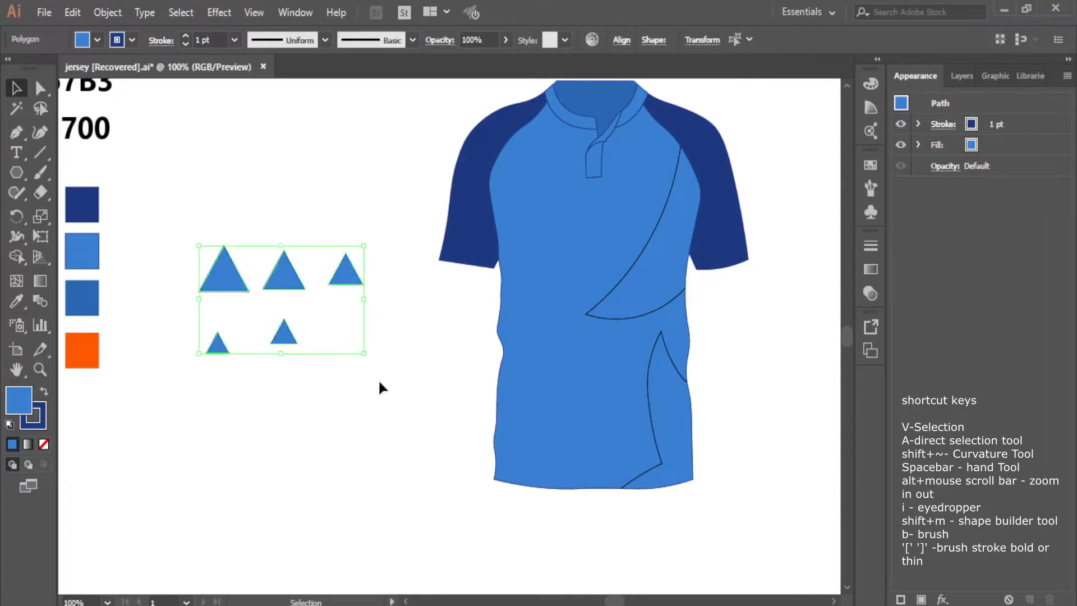
left_click(15, 300)
left_click(88, 294)
left_click(18, 90)
Set the opacity of all five triangles to 45%
left_click_drag(174, 214, 384, 368)
left_click(948, 167)
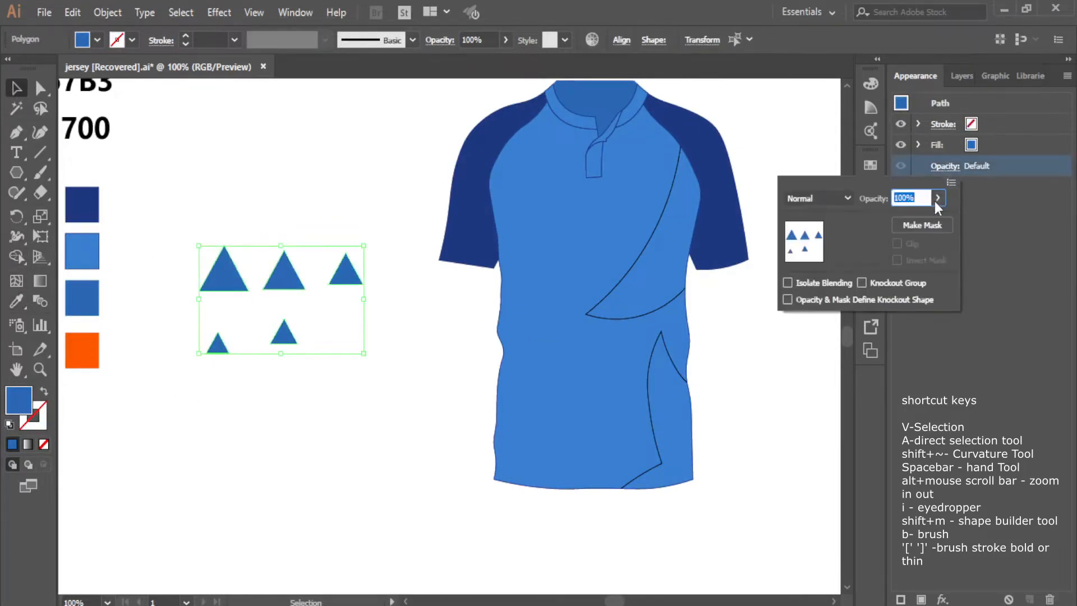
left_click(937, 198)
left_click_drag(935, 217, 901, 217)
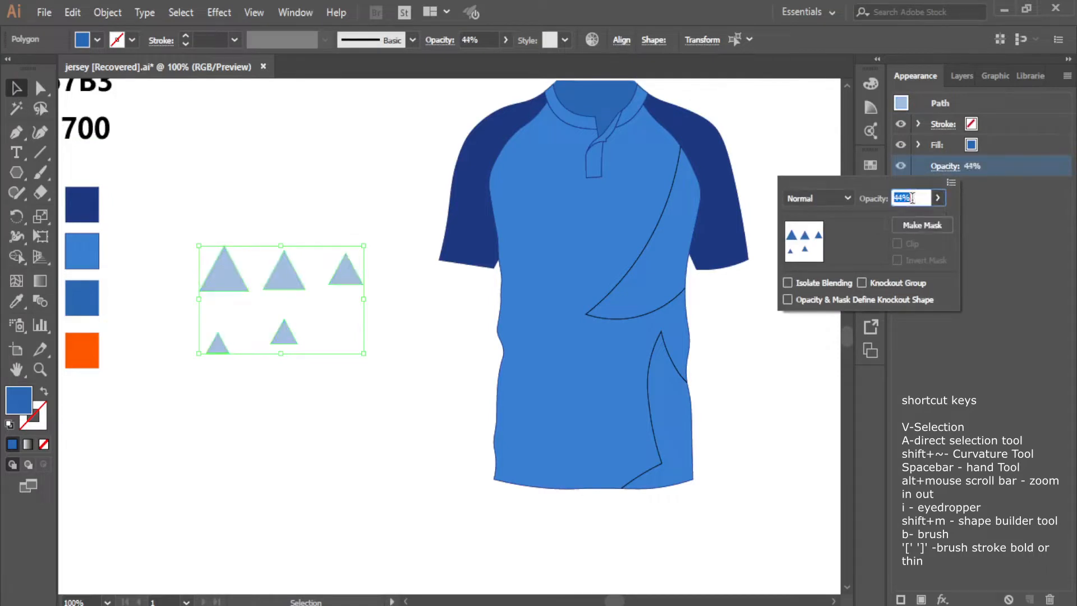
left_click(410, 357)
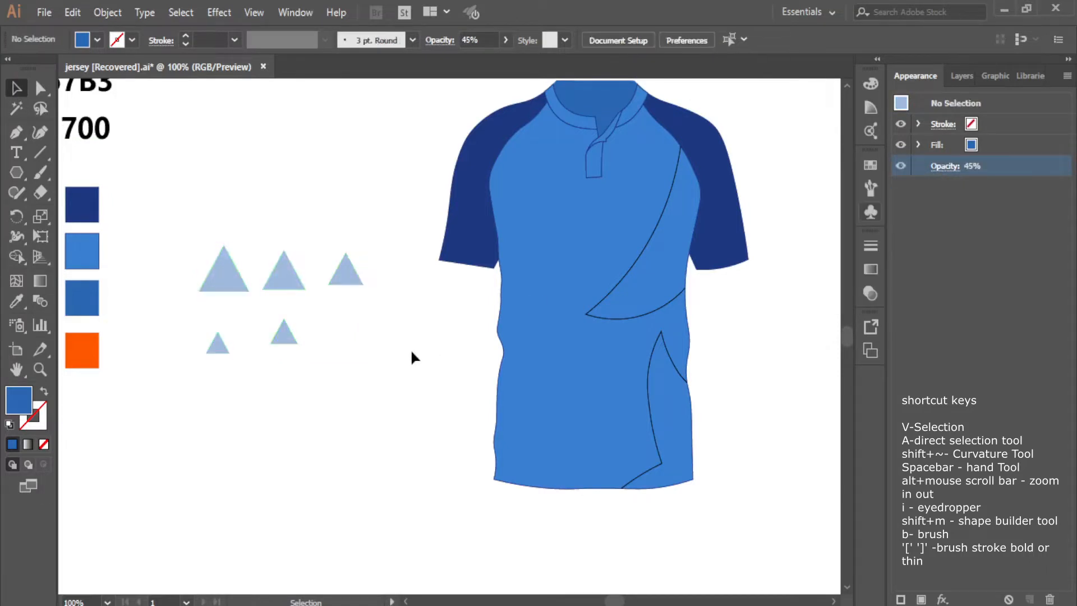
left_click(228, 284)
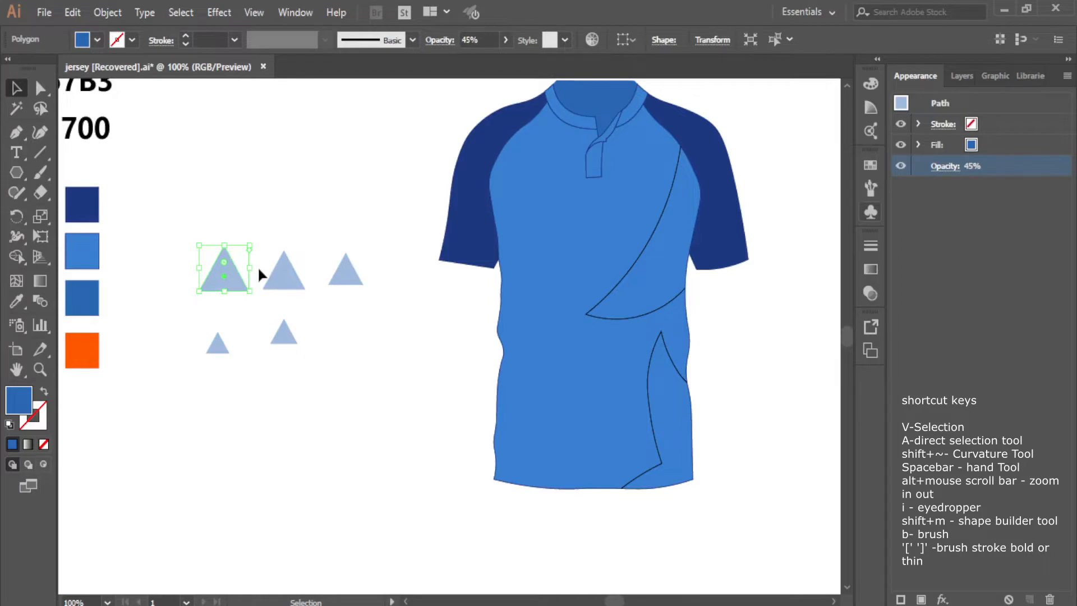
scroll(257, 265, "up", 1)
left_click_drag(257, 234, 255, 288)
left_click(264, 285)
left_click(225, 272)
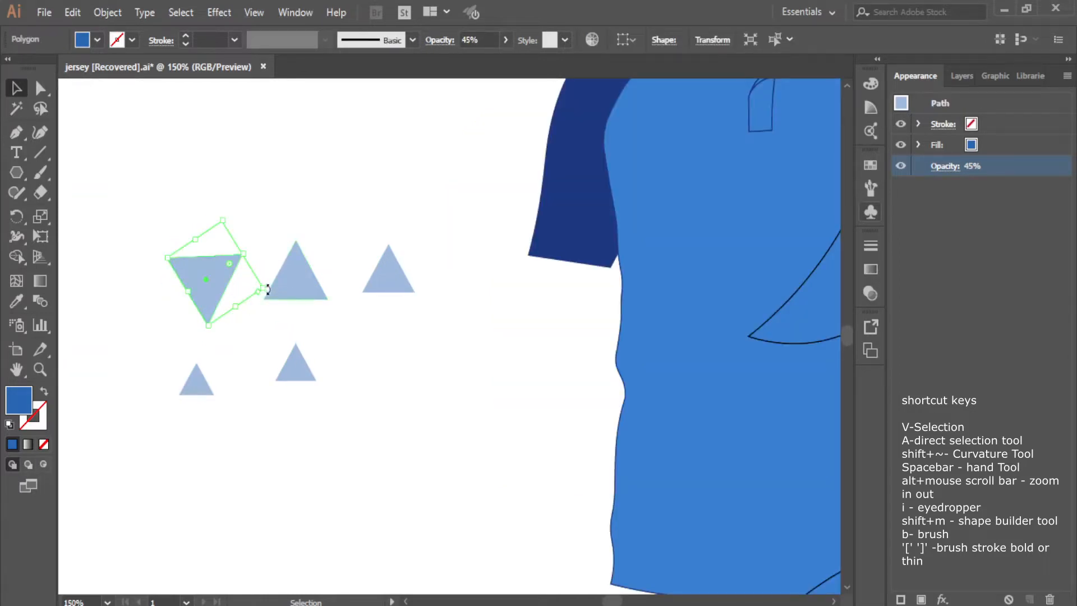
key("ctrl+z")
Rotate each of the three triangles in the upper row so that it points left
left_click_drag(249, 231, 262, 261)
left_click(312, 269)
left_click_drag(349, 263, 350, 264)
left_click(354, 273)
left_click(390, 284)
left_click_drag(423, 237, 434, 273)
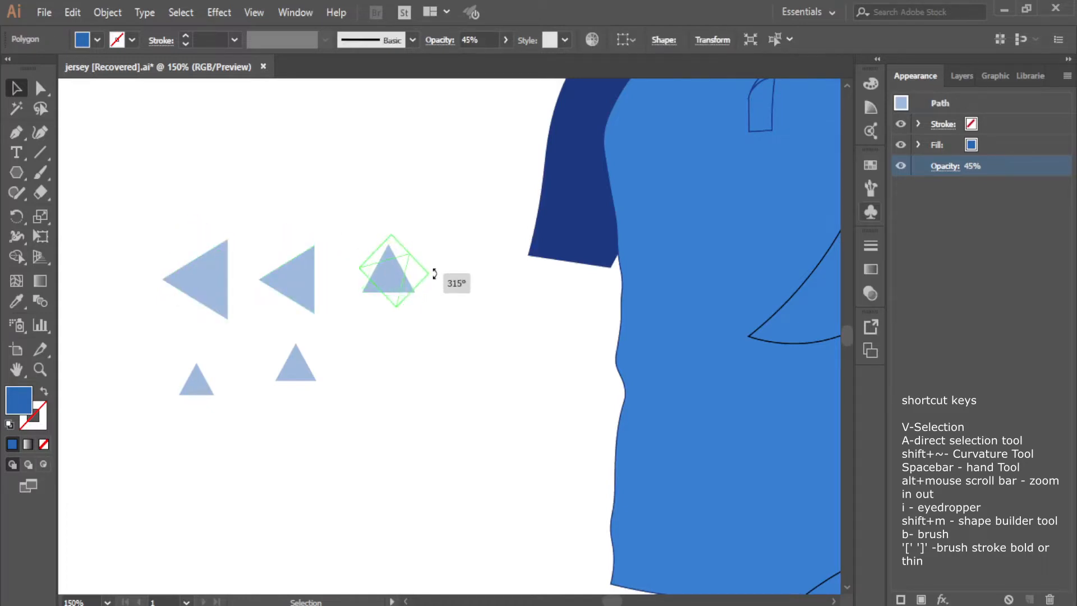
left_click_drag(435, 260, 435, 259)
Rotate the two small lower triangles to point left and shift the largest triangle away from its neighbour
left_click(250, 312)
left_click(203, 382)
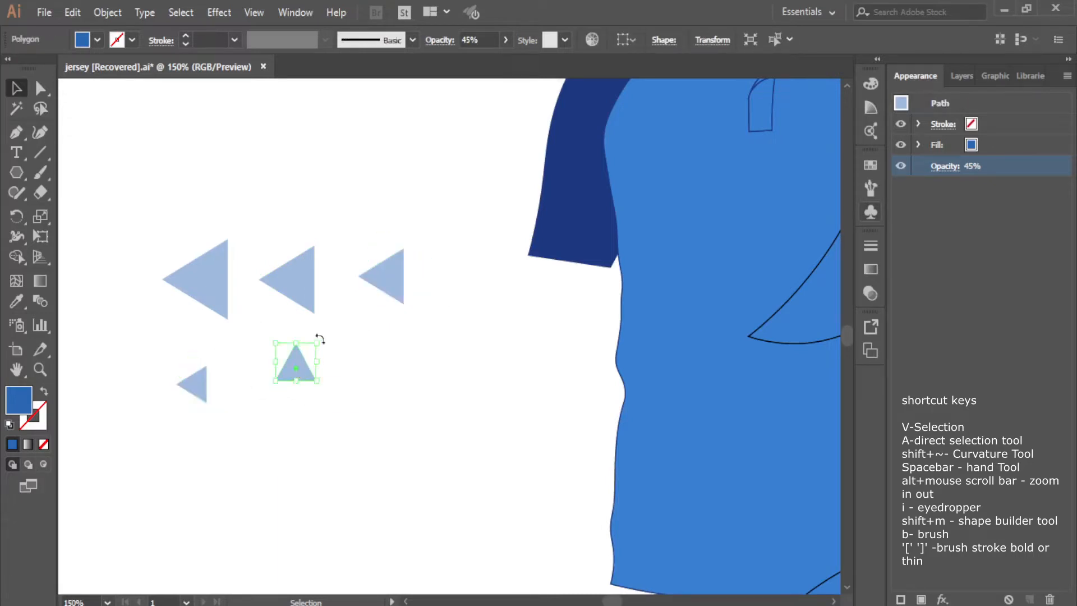
left_click_drag(332, 355, 332, 355)
left_click(224, 315)
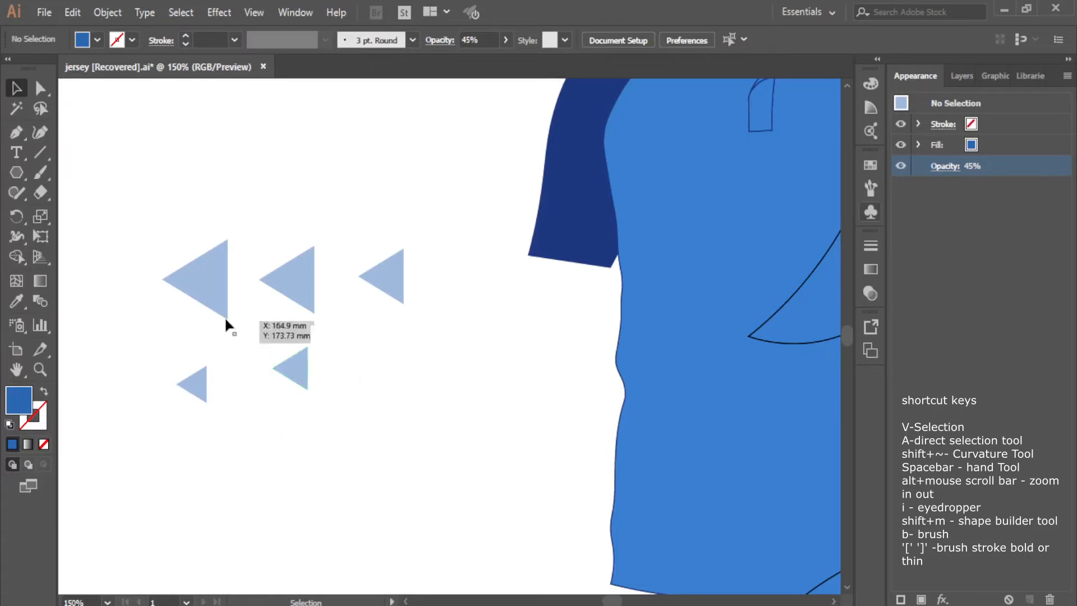
left_click_drag(209, 276, 165, 274)
Duplicate all five triangles and place the copy directly beneath the original set
left_click(116, 207)
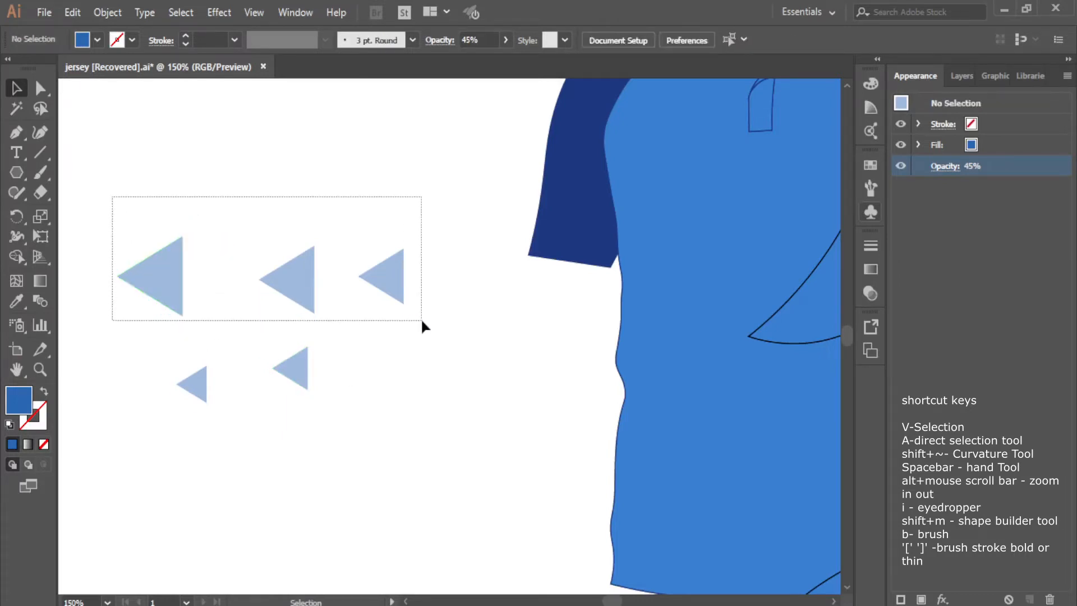
left_click_drag(446, 396, 447, 397)
scroll(304, 281, "down", 7)
scroll(299, 173, "up", 4)
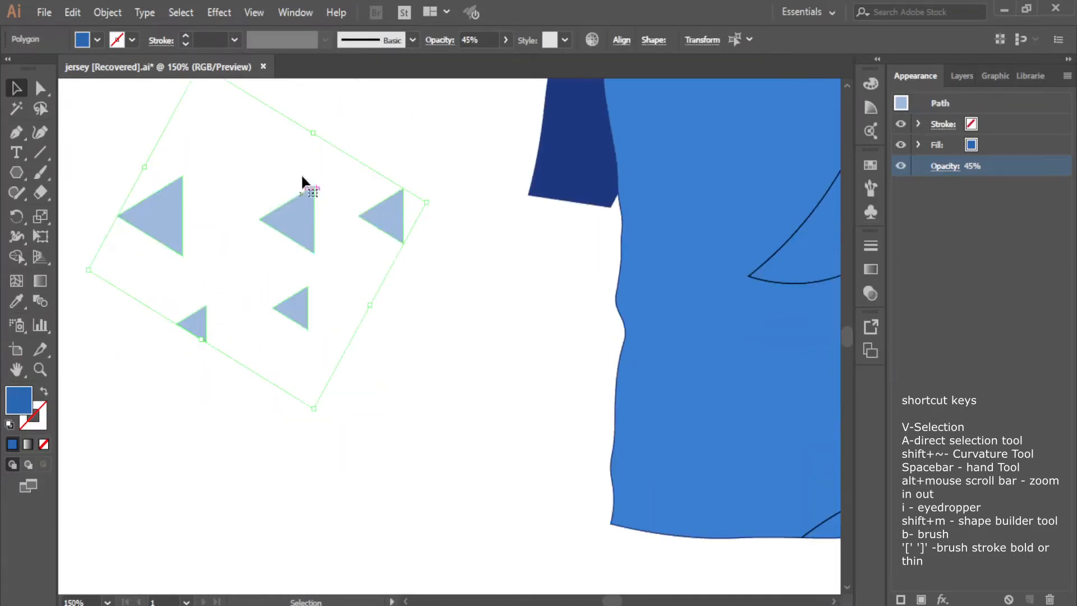
left_click_drag(304, 264, 321, 488)
Reflect the copied set of triangles horizontally so that its triangles point right
right_click(318, 456)
mouse_move(477, 350)
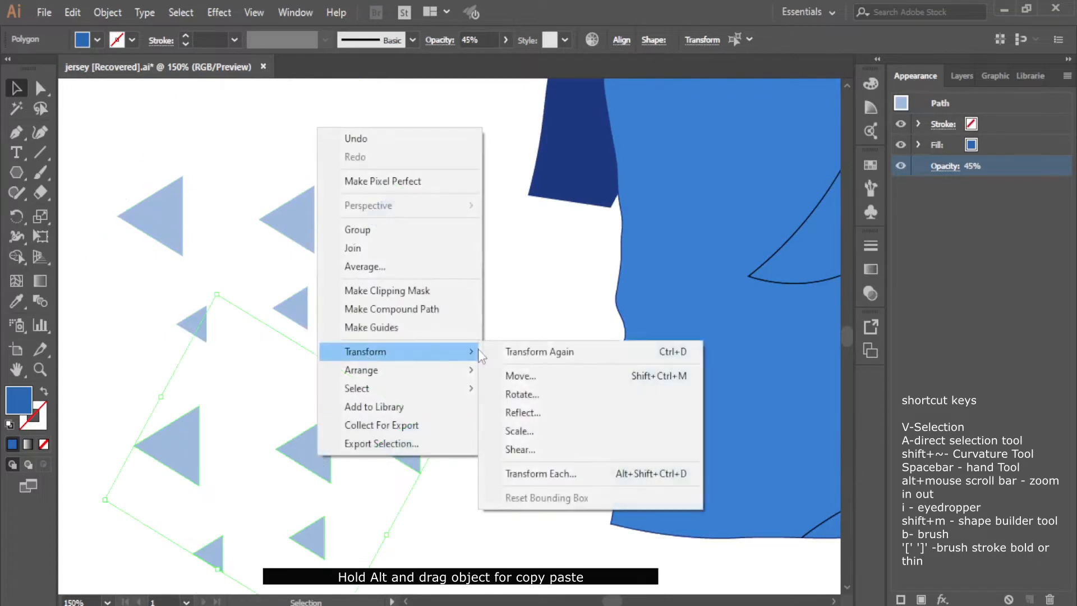
left_click(555, 413)
left_click(541, 416)
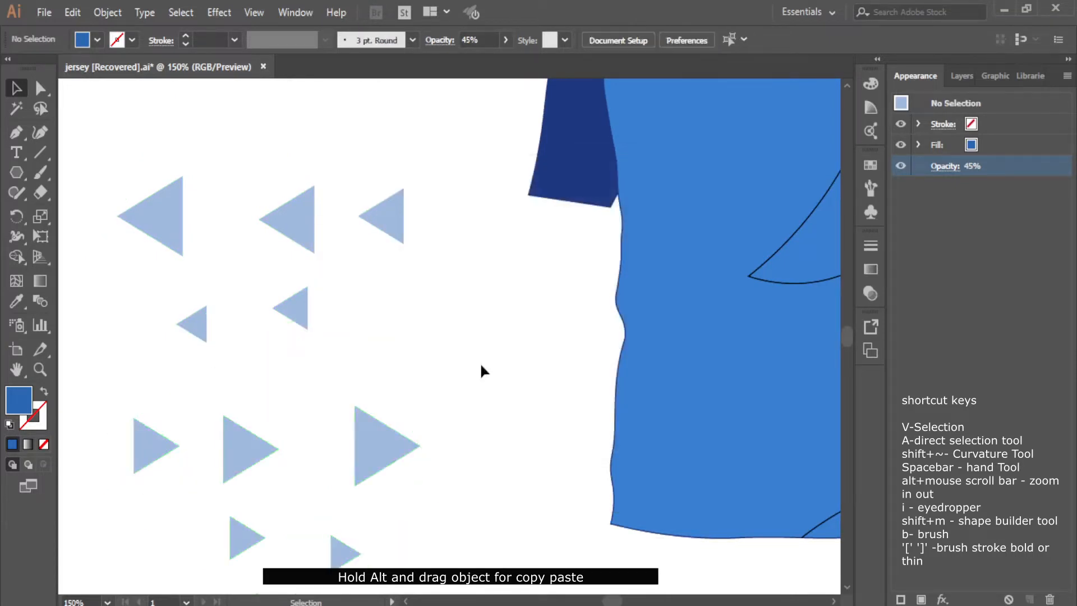
Move the right-pointing triangles into the gaps around the left-pointing ones to form one compact mixed cluster
left_click_drag(272, 372, 238, 414)
left_click_drag(407, 418, 296, 272)
left_click(355, 376)
scroll(343, 373, "up", 1)
left_click_drag(429, 595, 428, 593)
left_click_drag(304, 416, 435, 282)
left_click(405, 331)
left_click(537, 374)
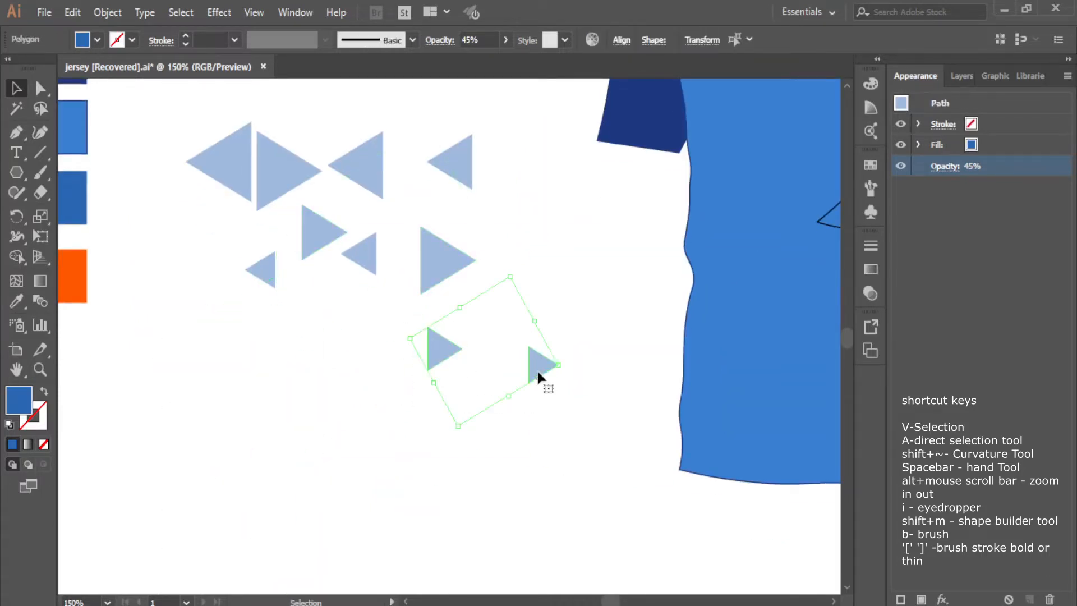
left_click_drag(537, 375, 404, 347)
left_click(431, 413)
Move the whole triangle cluster closer to the jersey's lower left side
scroll(434, 429, "up", 3)
scroll(510, 458, "down", 2)
left_click_drag(526, 464, 416, 415)
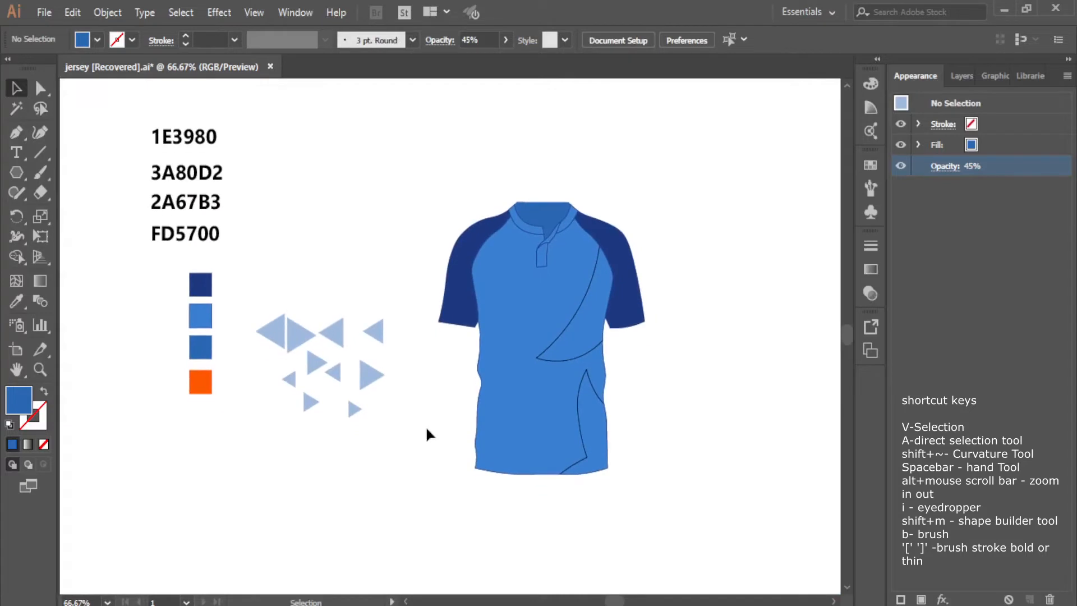
left_click_drag(257, 291, 371, 415)
left_click_drag(370, 379, 423, 414)
left_click(563, 519)
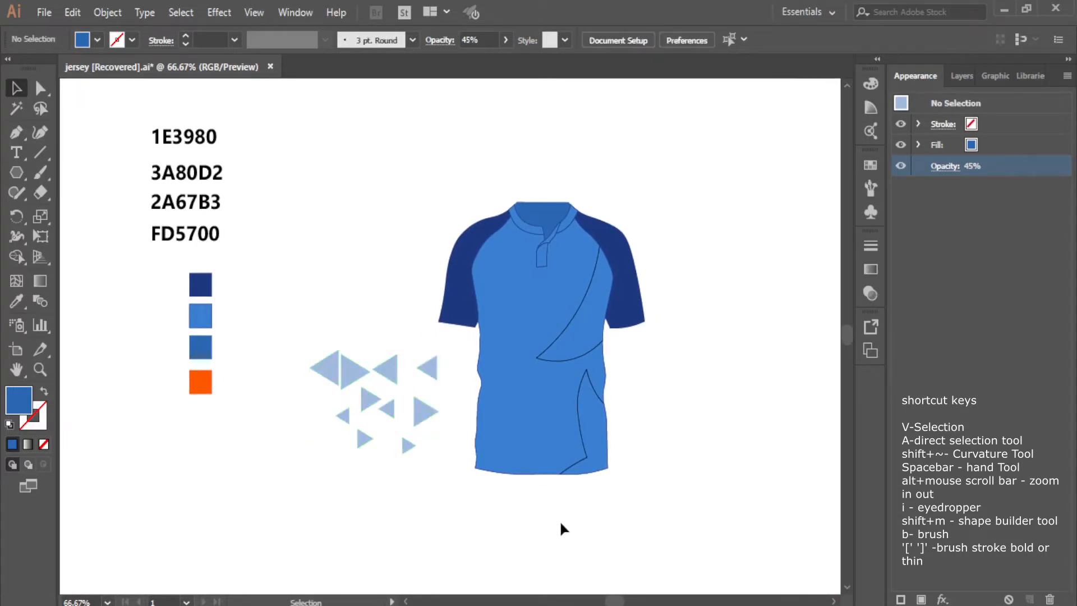
left_click_drag(485, 517, 476, 514)
Place triangles of mixed sizes and directions from the cluster in a row along the jersey's bottom hem
scroll(370, 443, "up", 2)
scroll(316, 464, "up", 2)
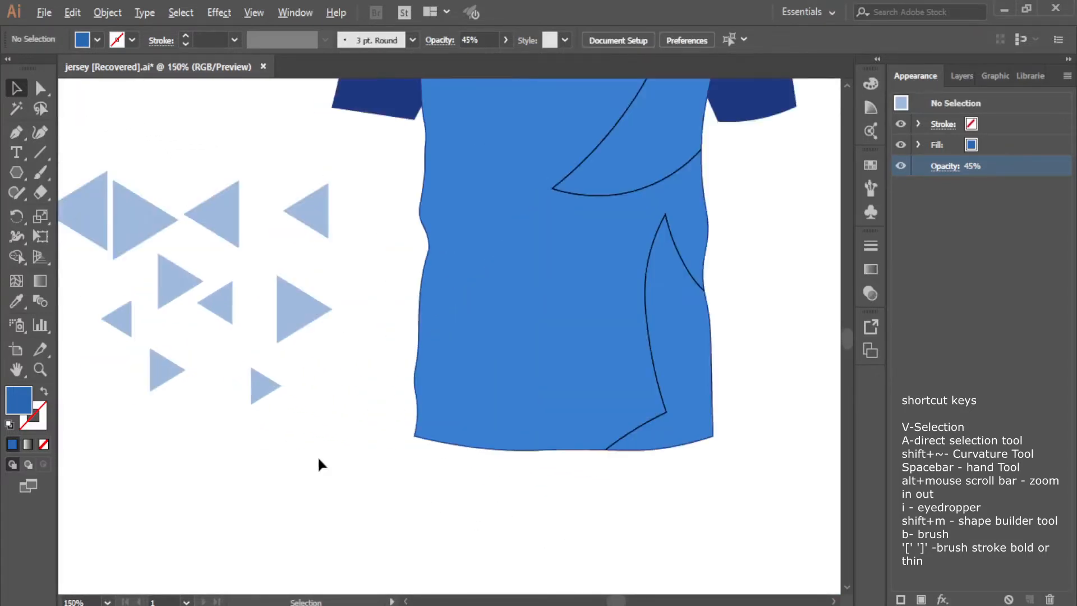
scroll(367, 378, "up", 1)
left_click(328, 483)
mouse_move(297, 329)
left_mouse_down()
mouse_move(434, 399)
mouse_move(281, 319)
left_mouse_up()
left_click(331, 310)
left_click_drag(319, 247, 446, 442)
left_click_drag(257, 406, 470, 451)
left_click_drag(218, 237, 509, 433)
left_click_drag(123, 339, 590, 431)
left_click_drag(221, 329, 638, 444)
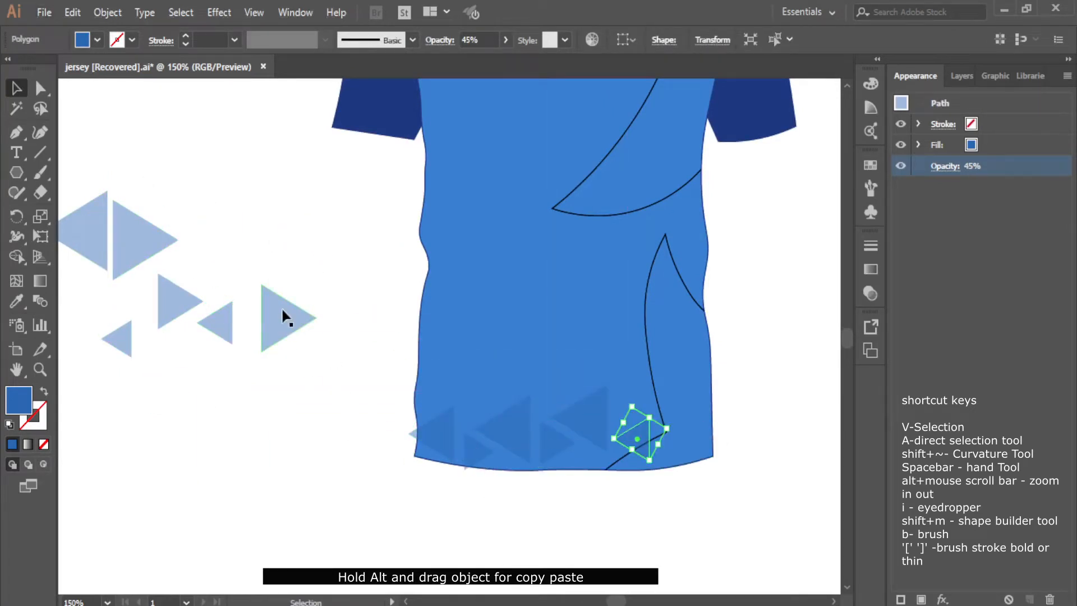
left_click(742, 408)
Add a second row of triangles just above the hem row, across to the curved line near the jersey's right edge
left_click(503, 404)
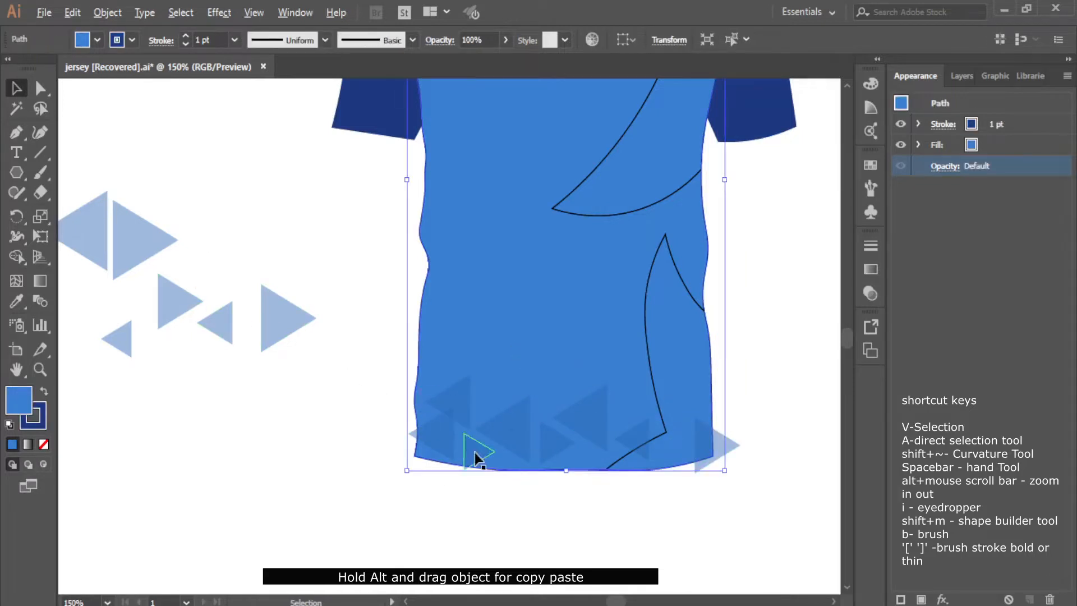
left_click(487, 391)
left_click_drag(422, 347, 644, 372)
scroll(640, 373, "up", 2)
scroll(642, 378, "down", 2)
left_click_drag(90, 310, 264, 402)
left_click_drag(418, 393, 571, 387)
left_click(690, 392)
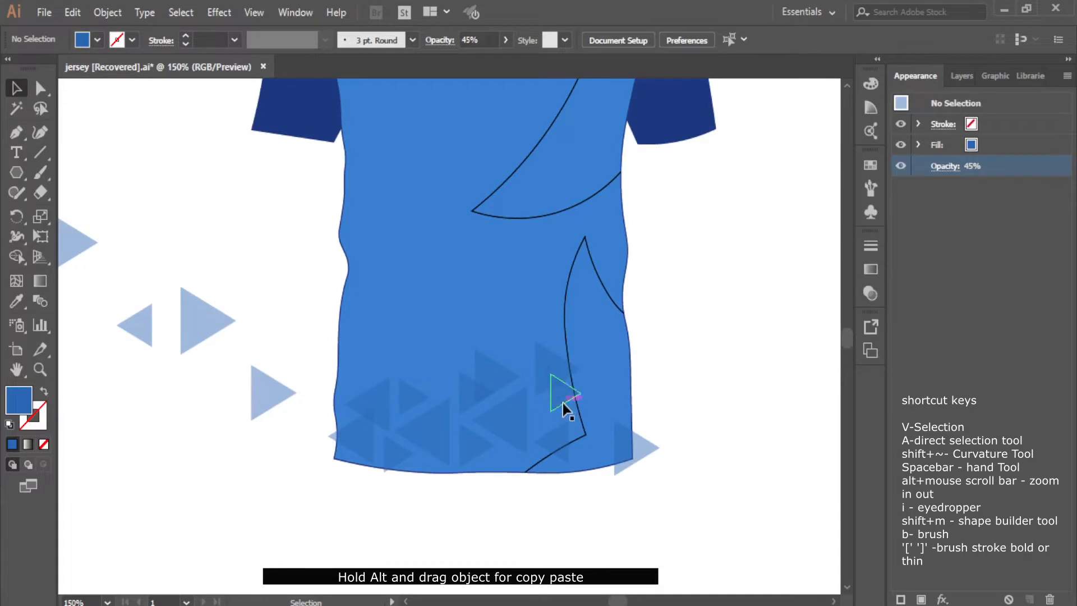
Place copies of the large triangles over the jersey's lower right corner and side panel
scroll(521, 434, "left", 3)
left_click_drag(101, 236, 668, 443)
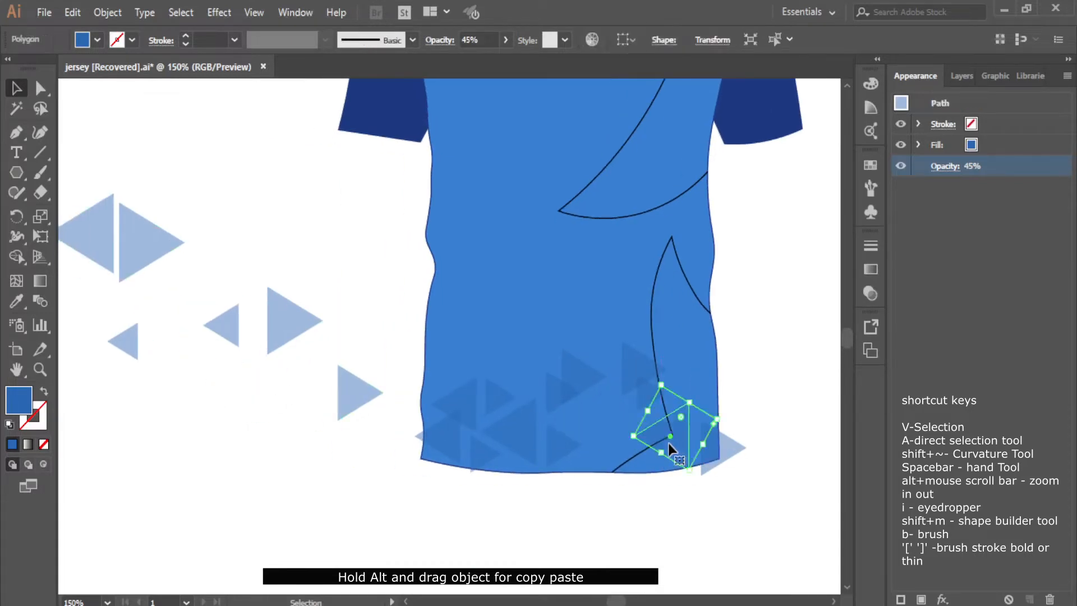
scroll(668, 443, "up", 2)
left_click_drag(92, 289, 671, 375)
scroll(516, 475, "up", 1)
Distribute more triangles over the lower body of the jersey to fill the gaps above the hem rows
left_click_drag(457, 433, 506, 284)
left_click_drag(595, 426, 547, 335)
left_click_drag(615, 403, 514, 350)
left_click_drag(556, 274, 477, 312)
left_click_drag(524, 354, 459, 370)
left_click_drag(538, 414, 408, 323)
Extend the triangle pattern upward with copies along both side edges and across the jersey's waist
left_click_drag(192, 428, 316, 452)
left_click_drag(137, 291, 636, 313)
left_click_drag(315, 386, 635, 255)
left_click_drag(316, 388, 329, 264)
left_click_drag(194, 441, 447, 238)
left_click_drag(107, 342, 540, 209)
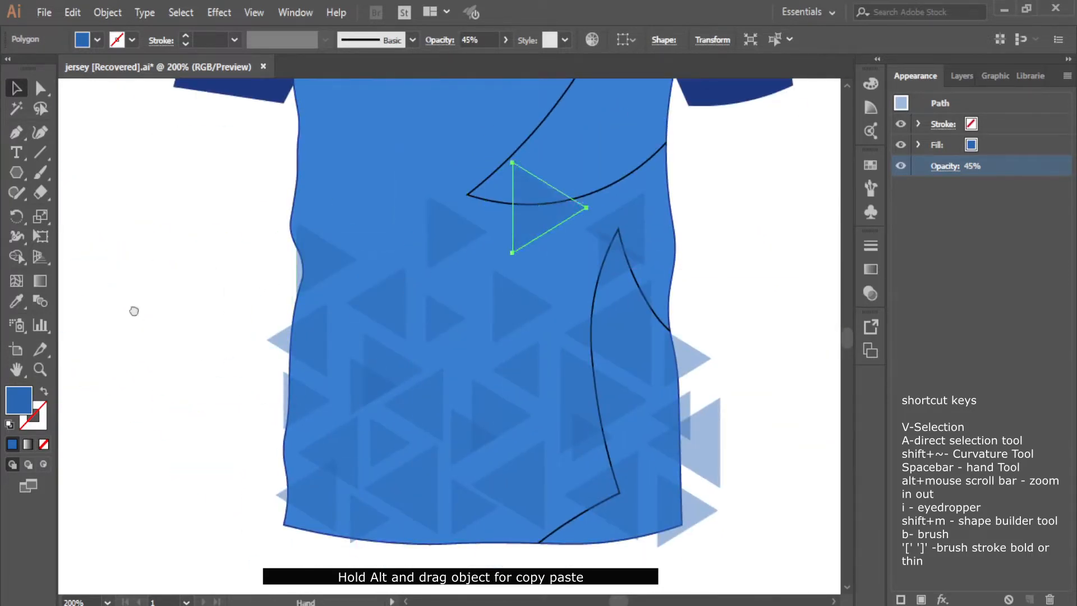
left_click_drag(135, 309, 281, 341)
Fill the area around the waist and below the curved chest line with further triangle copies
left_click_drag(84, 266, 515, 176)
left_click_drag(769, 245, 535, 281)
left_click_drag(350, 387, 455, 310)
left_click_drag(345, 465, 299, 271)
left_click_drag(300, 271, 333, 193)
left_click_drag(428, 360, 382, 362)
scroll(426, 415, "up", 1)
left_click_drag(434, 457, 394, 247)
scroll(494, 307, "up", 2)
left_click_drag(460, 273, 447, 288)
Undo the last triangle copy and place a different one near the curved chest line, filling the gaps beside it
left_click_drag(345, 539, 526, 200)
key("ctrl+z")
left_click_drag(362, 511, 500, 258)
left_click_drag(576, 186, 576, 186)
left_click(504, 231)
left_click_drag(307, 309, 282, 294)
left_click_drag(452, 322, 303, 324)
Copy triangles up the jersey's right chest, overlapping the seam of the right sleeve
scroll(393, 348, "up", 2)
left_click_drag(447, 373, 598, 95)
left_click(623, 284)
scroll(600, 253, "up", 1)
left_click(544, 230)
left_click_drag(401, 345, 610, 166)
scroll(432, 499, "down", 5)
scroll(433, 499, "up", 8)
left_click_drag(515, 354, 594, 252)
scroll(449, 337, "down", 3)
Place triangle copies against the left sleeve seam and on the shoulder to the right of the collar
left_click_drag(321, 322, 314, 363)
scroll(372, 332, "up", 2)
scroll(372, 332, "up", 2)
left_click(377, 339)
left_click_drag(436, 477, 207, 219)
scroll(359, 404, "up", 1)
left_click_drag(584, 155, 490, 84)
scroll(393, 288, "down", 1)
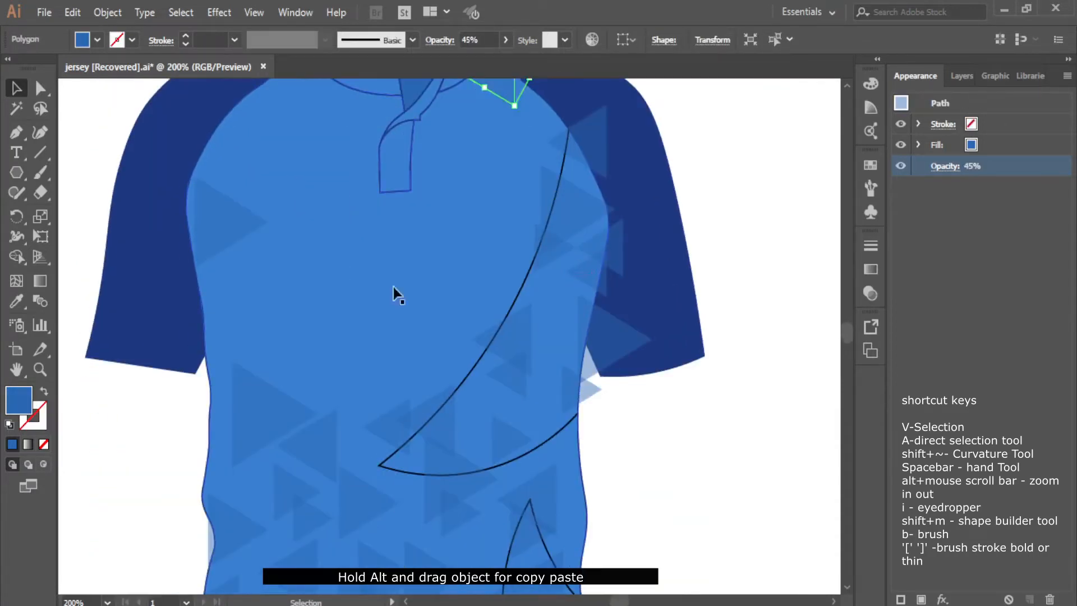
Add a triangle to the right of the placket and fine-tune the positions of the triangles on the right chest
scroll(393, 292, "down", 1)
left_click_drag(498, 367, 458, 120)
scroll(502, 176, "down", 1)
left_click_drag(604, 280, 592, 278)
left_click_drag(574, 341, 566, 337)
left_click_drag(518, 282, 529, 280)
left_click(536, 351)
left_click_drag(507, 380, 514, 356)
left_click_drag(455, 416, 472, 411)
left_click_drag(435, 359, 451, 352)
Copy triangles into the empty left chest, from the sleeve seam to the area below the placket
scroll(423, 286, "up", 1)
left_click_drag(317, 407, 227, 270)
left_click_drag(299, 445, 337, 298)
scroll(338, 314, "up", 1)
left_click_drag(350, 567, 305, 209)
left_click_drag(400, 556, 399, 238)
scroll(326, 355, "down", 1)
left_click_drag(294, 459, 324, 169)
Fill the middle of the jersey, beside and above the curved chest line, with more triangle copies
scroll(364, 247, "down", 2)
left_click_drag(504, 418, 384, 241)
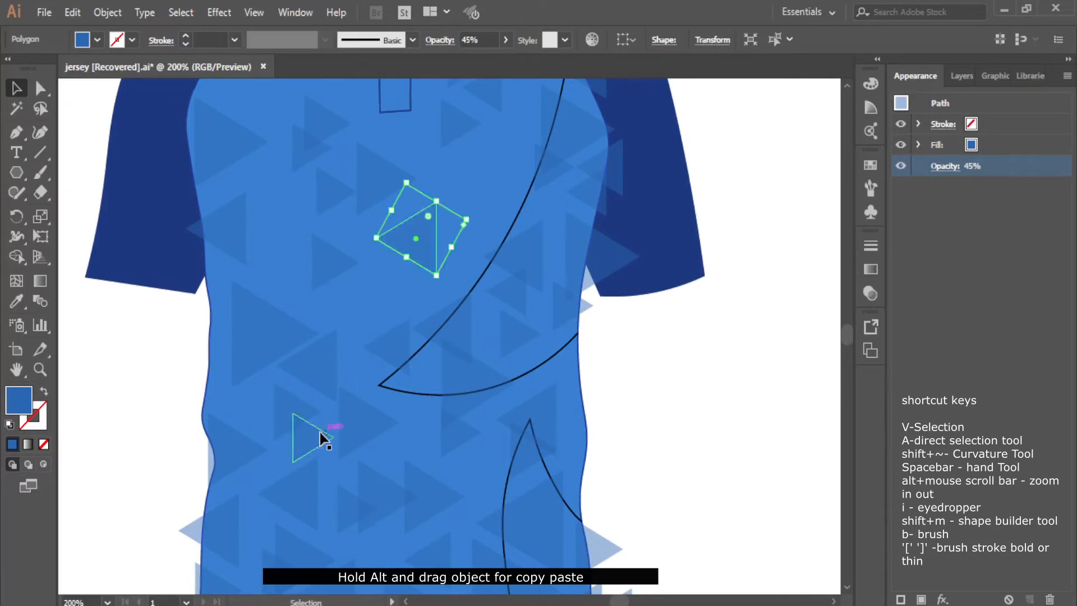
left_click_drag(318, 438, 418, 265)
scroll(387, 337, "down", 1)
left_click_drag(359, 398, 466, 173)
left_click_drag(357, 488, 478, 215)
left_click_drag(292, 387, 279, 217)
left_click_drag(305, 419, 291, 245)
scroll(320, 381, "down", 1)
left_click_drag(349, 488, 372, 214)
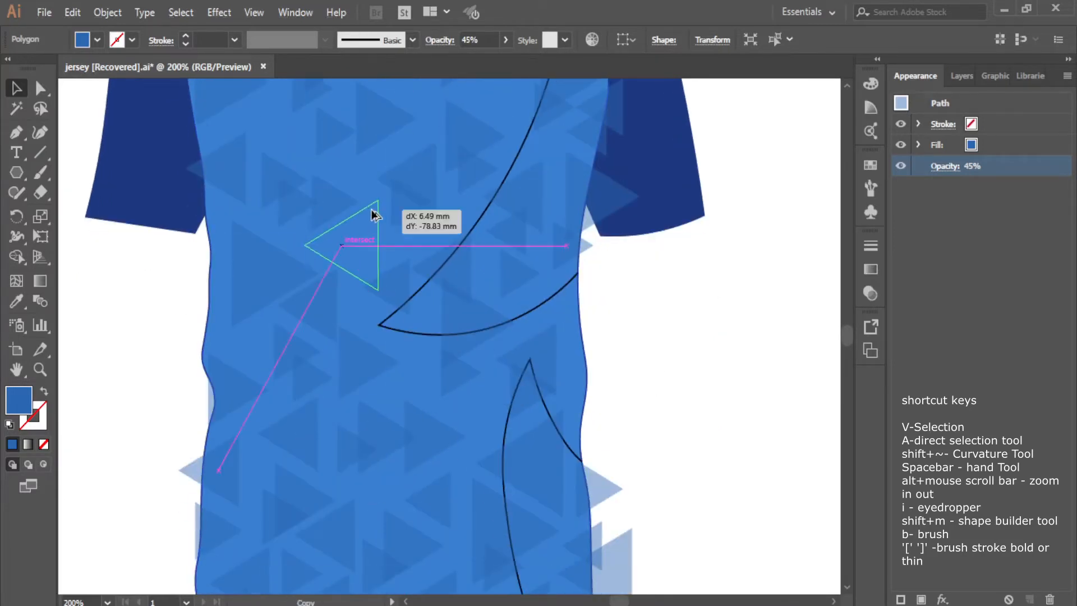
Add further triangle copies to the remaining gaps on the upper left chest and beside the placket
scroll(373, 292, "up", 4)
left_click_drag(360, 425, 359, 196)
left_click_drag(222, 262, 317, 124)
left_click_drag(329, 311, 238, 184)
left_click_drag(248, 305, 249, 305)
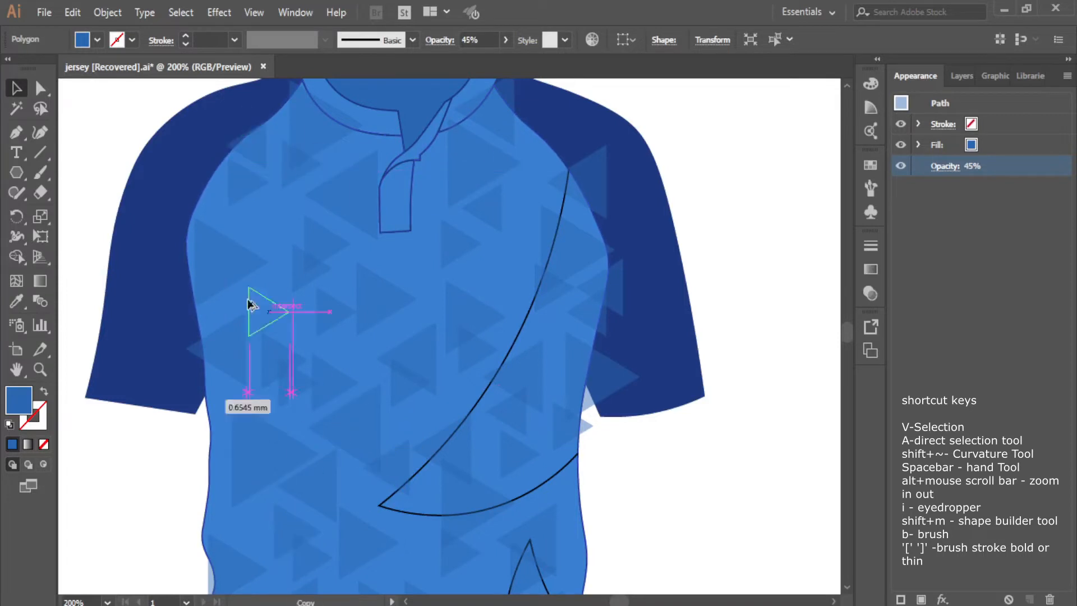
Copy triangles into the open areas of the upper left chest and the right chest beside the curved line
scroll(281, 365, "down", 1)
left_click_drag(326, 500, 265, 100)
left_click(106, 134)
scroll(298, 435, "up", 5)
left_click_drag(298, 436, 507, 152)
left_click(736, 226)
scroll(380, 516, "down", 5)
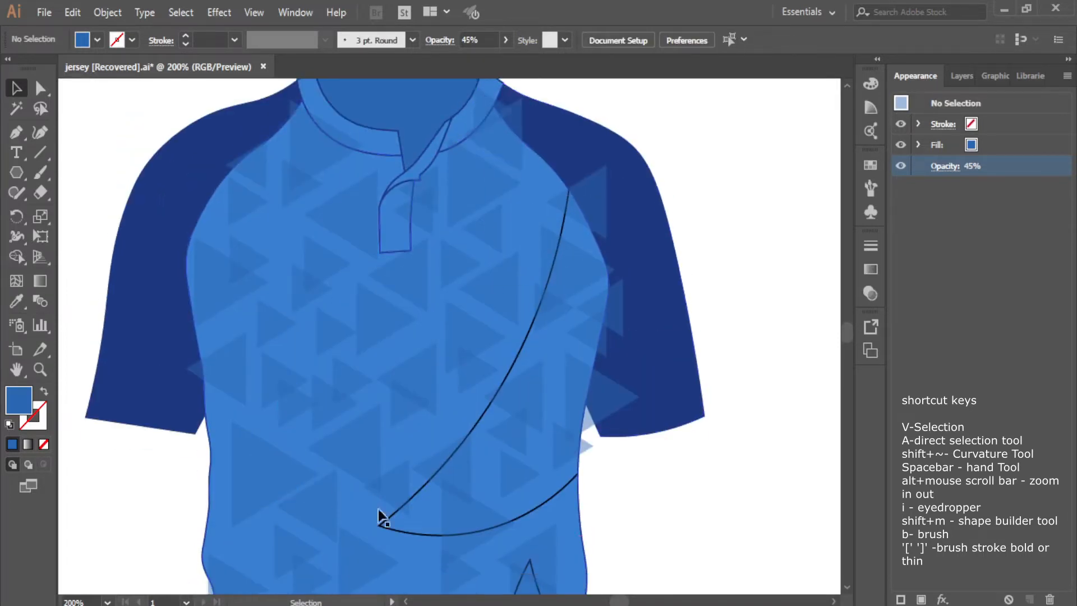
Enlarge the triangle on the right shoulder seam and reposition it to cover the empty area beside the collar
scroll(518, 516, "up", 2)
left_click(590, 203)
left_click_drag(640, 182, 686, 174)
left_click_drag(623, 202, 590, 196)
left_click(728, 206)
left_click_drag(474, 182, 477, 188)
left_click(701, 192)
scroll(407, 466, "down", 1)
Reposition the triangle at the pointed end of the curved chest line and fill a gap on the body below
left_click_drag(396, 433, 400, 466)
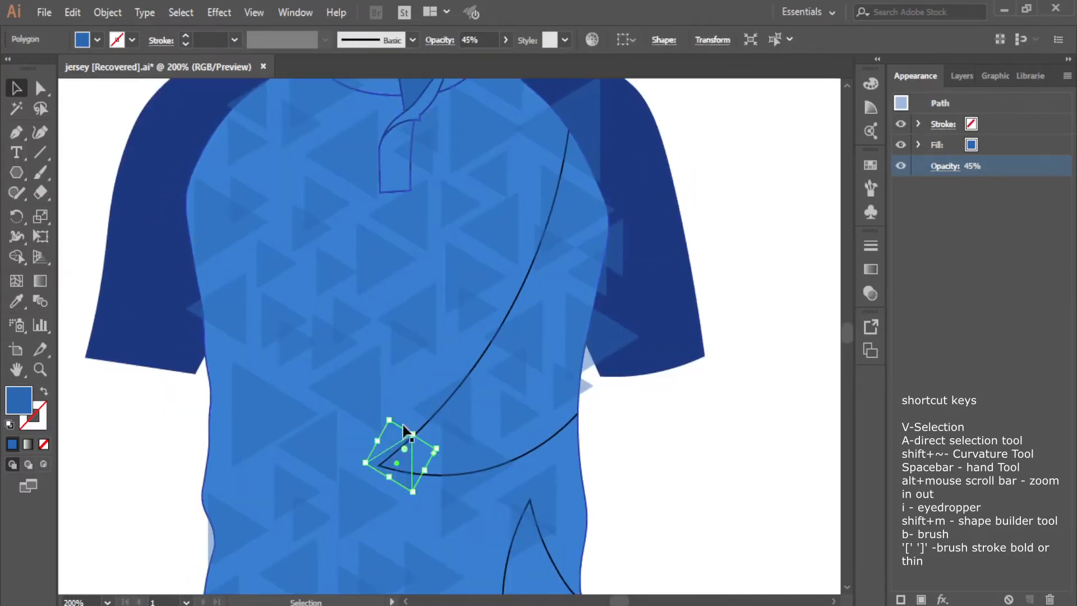
scroll(421, 489, "down", 4)
left_click_drag(431, 375, 389, 218)
left_click(701, 222)
Adjust the triangles around the middle of the jersey to even out the remaining gaps
scroll(673, 235, "up", 2)
left_click_drag(446, 279, 434, 279)
left_click_drag(457, 239, 514, 253)
left_click(662, 269)
left_click_drag(468, 249, 465, 249)
left_click_drag(465, 287, 522, 261)
left_click(613, 280)
Fine-tune the triangles on the jersey's upper right side
scroll(609, 247, "up", 1)
left_click_drag(547, 124, 578, 165)
left_click(620, 154)
scroll(618, 154, "up", 1)
scroll(573, 163, "up", 1)
left_click_drag(605, 195, 606, 202)
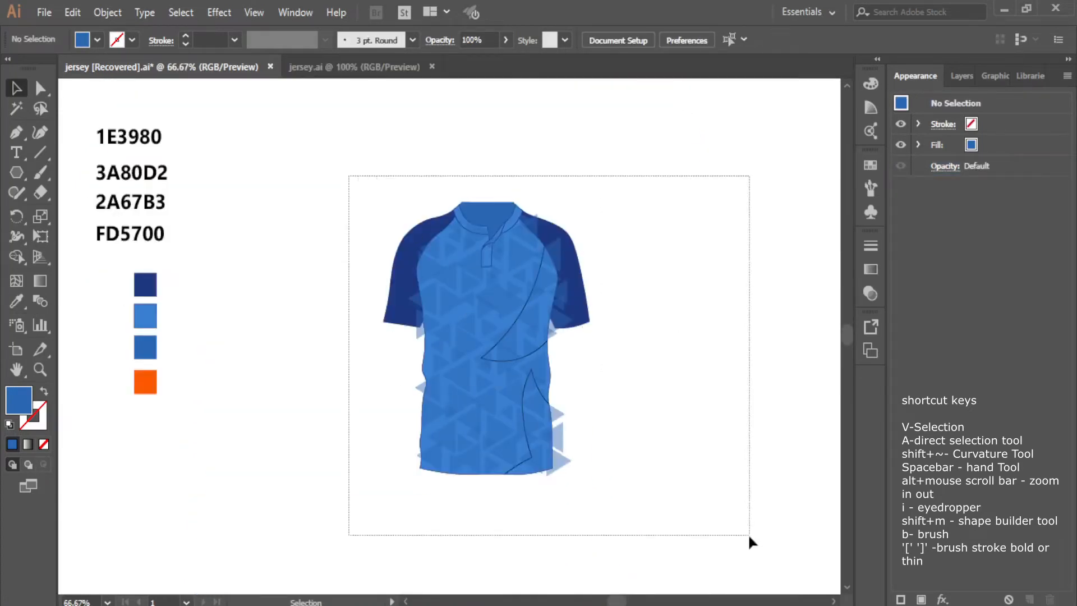
Select the whole jersey artwork and use the Shape Builder to merge the overlapping triangle parts into the left sleeve
left_click(16, 257)
scroll(572, 389, "up", 5)
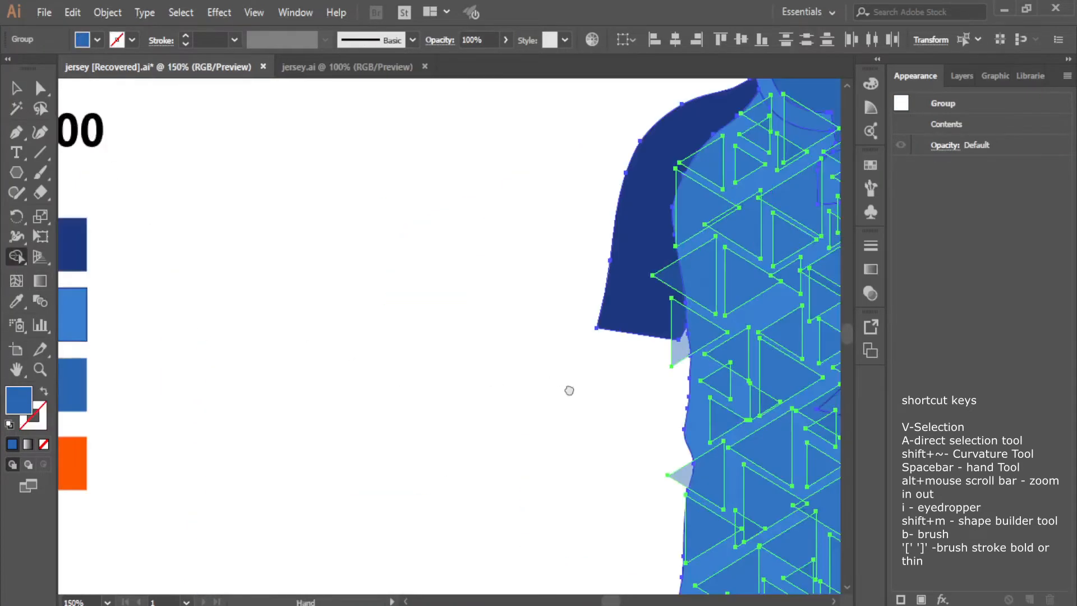
scroll(392, 224, "down", 4)
scroll(433, 308, "up", 6)
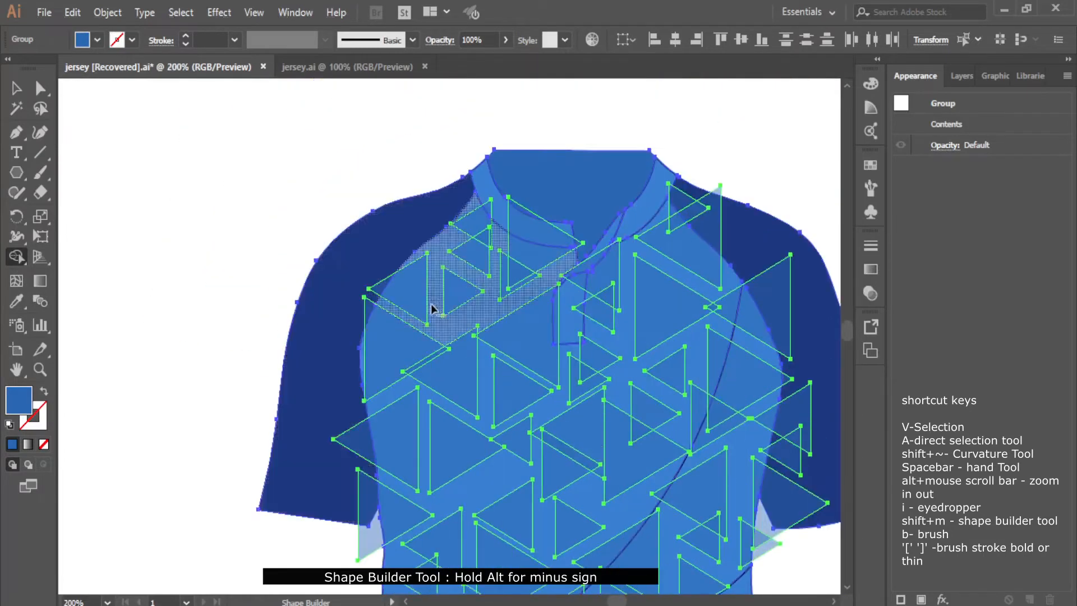
scroll(304, 369, "down", 10)
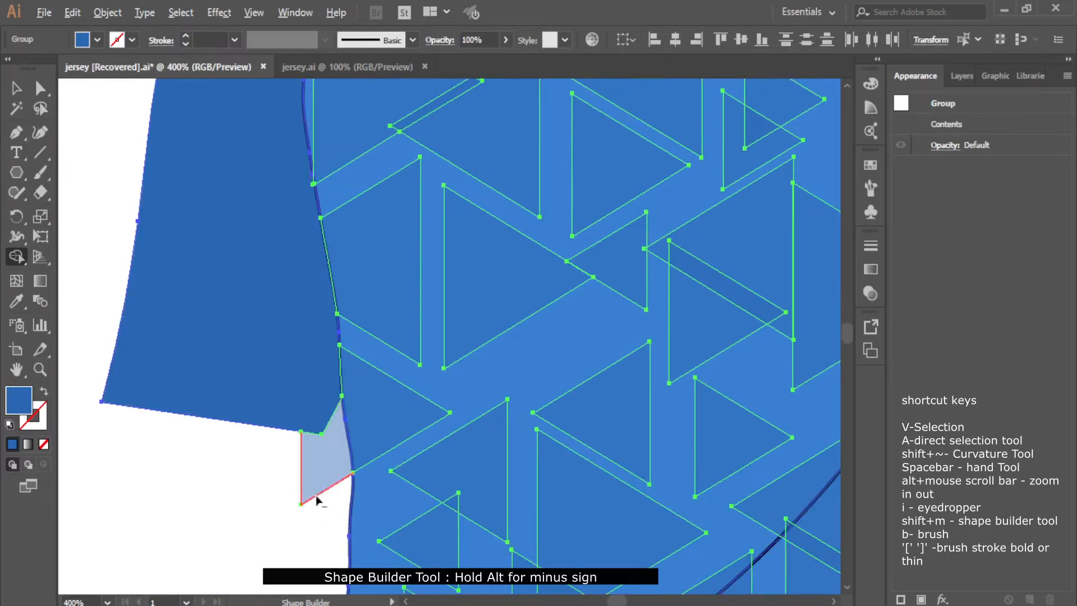
Subtract the triangle parts that stick out below the left sleeve and along the body's left edge
scroll(332, 461, "down", 9)
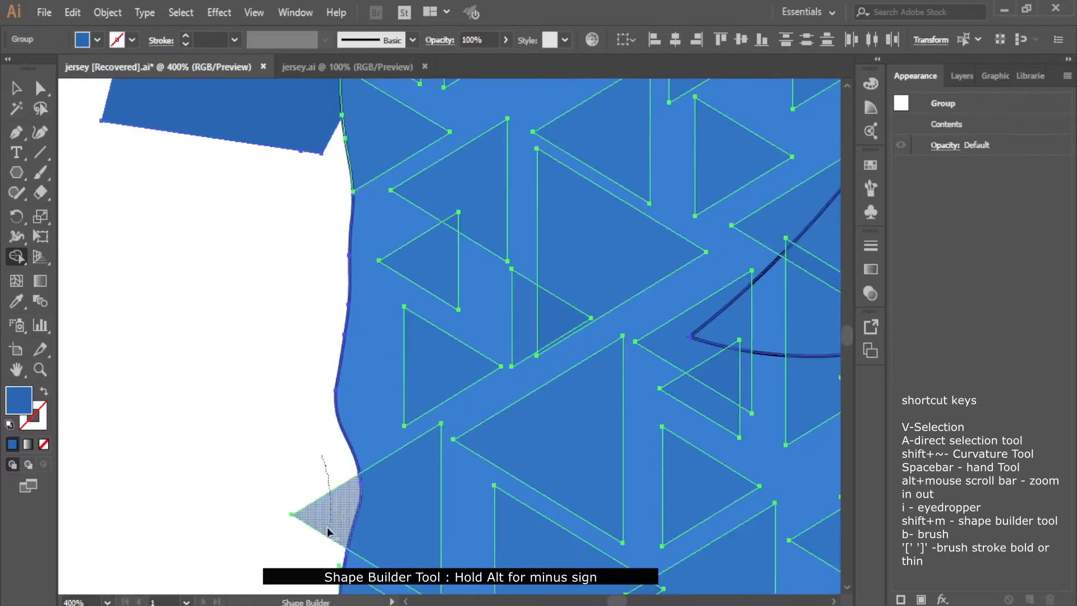
left_click_drag(327, 528, 329, 539)
scroll(303, 443, "down", 9)
scroll(318, 290, "up", 2)
left_click(359, 280, "alt")
scroll(323, 289, "down", 3)
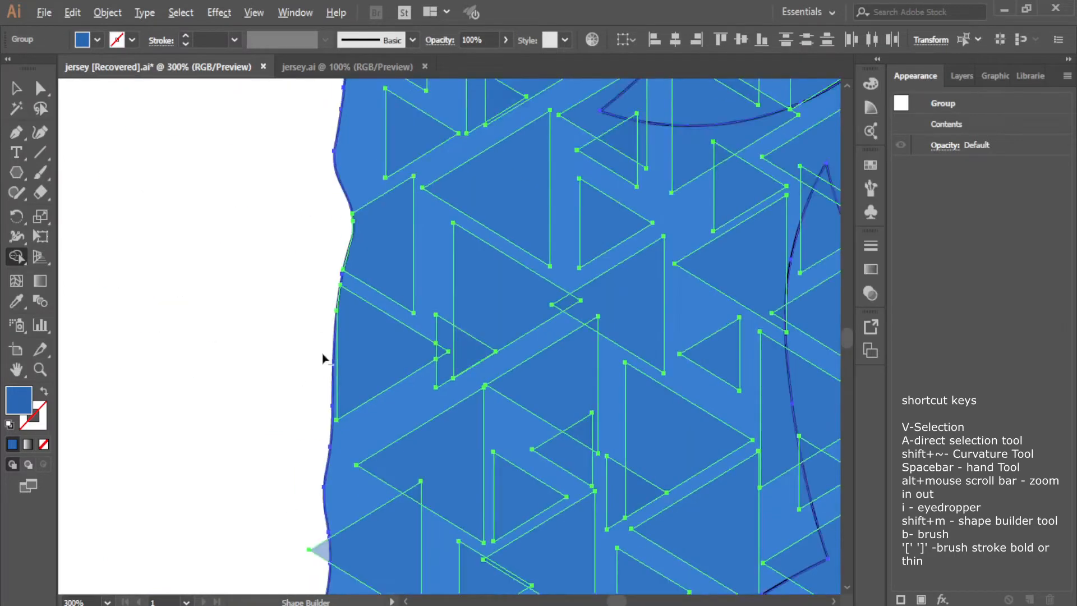
scroll(309, 422, "down", 5)
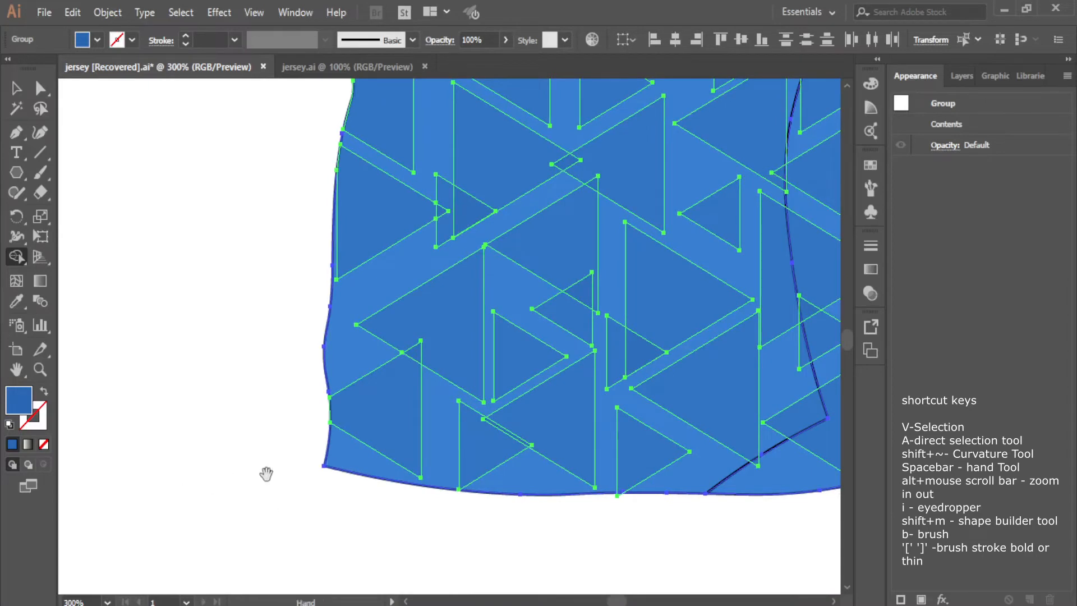
Trim the triangle tips that extend past the jersey's bottom hem
left_click_drag(266, 474, 34, 446)
scroll(341, 483, "up", 4)
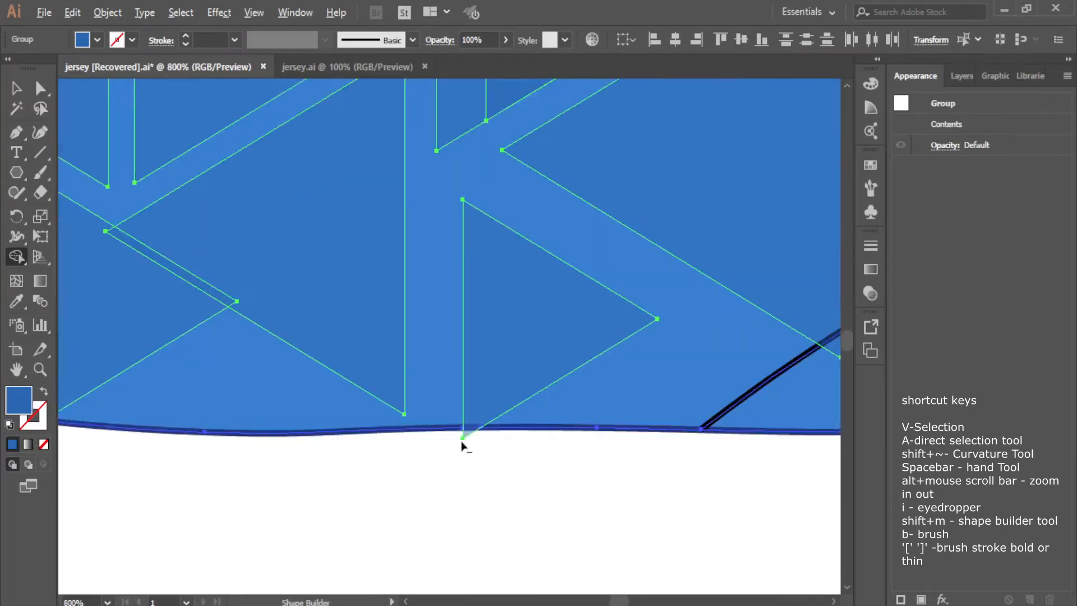
left_click_drag(560, 476, 36, 490)
left_click_drag(585, 427, 727, 416)
scroll(784, 385, "up", 3)
Subtract the triangle parts that protrude along the body's right edge and below the right sleeve
mouse_move(780, 386)
left_mouse_down()
mouse_move(595, 452)
mouse_move(575, 216)
mouse_move(589, 209)
mouse_move(591, 425)
mouse_move(552, 281)
mouse_move(558, 168)
left_mouse_up()
scroll(589, 209, "up", 1)
scroll(541, 289, "up", 5)
scroll(567, 271, "down", 4)
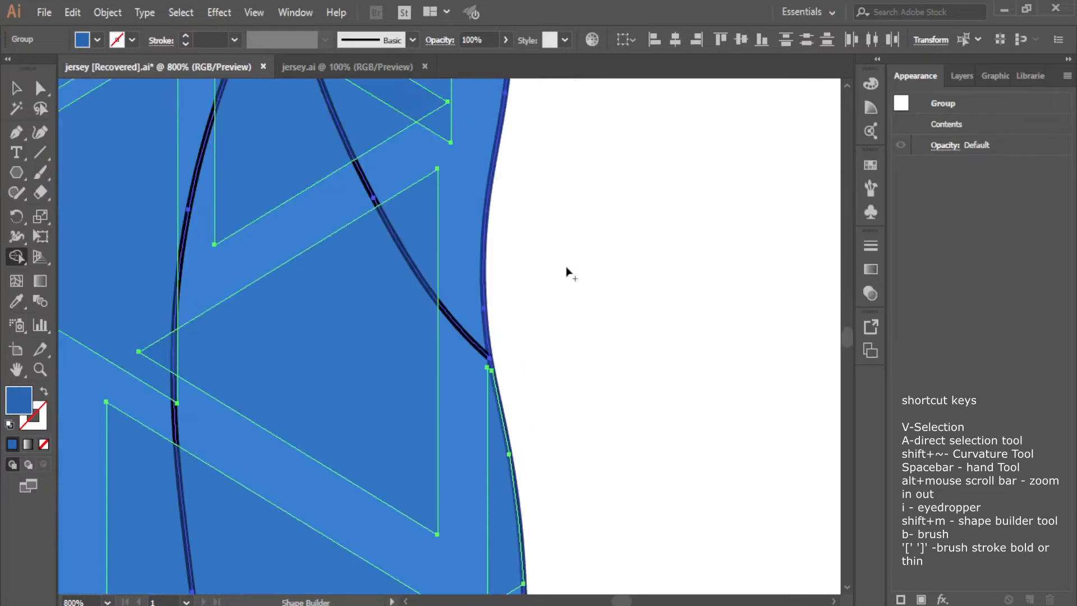
scroll(611, 260, "up", 5)
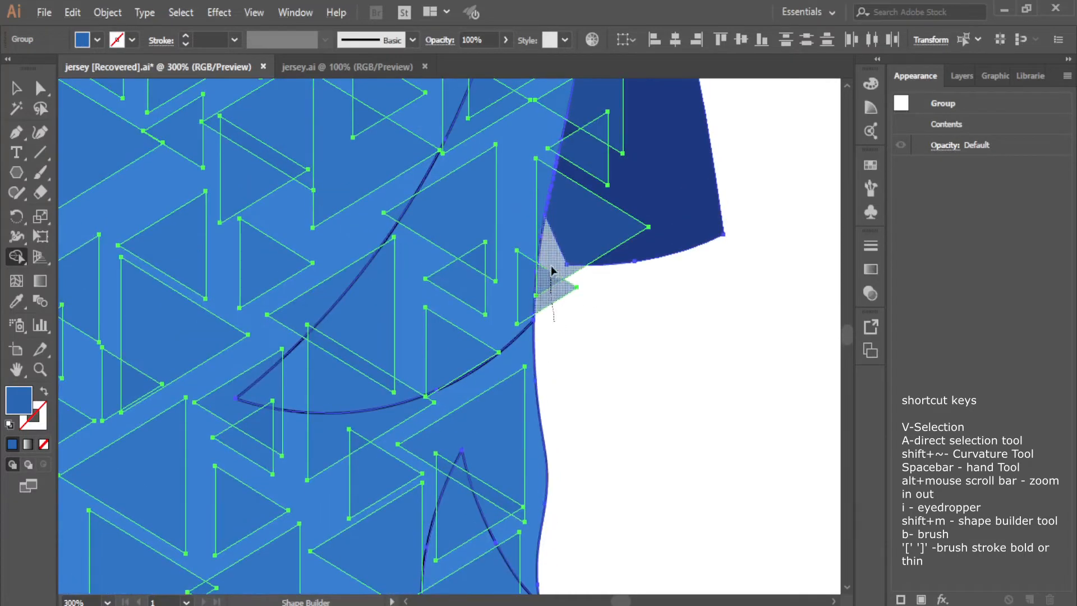
scroll(564, 303, "down", 2)
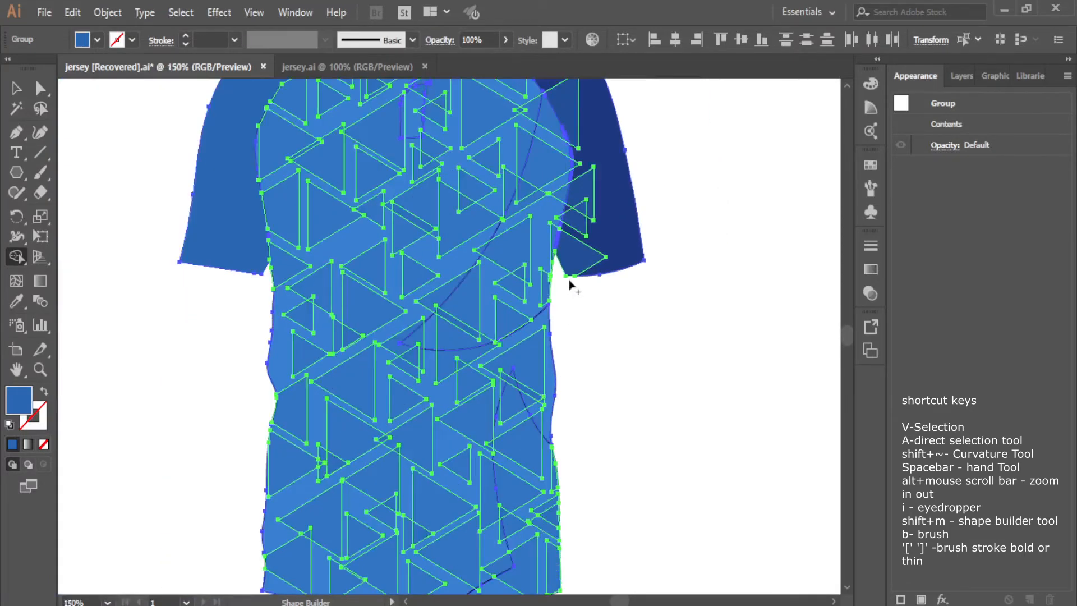
scroll(568, 283, "up", 2)
left_click_drag(582, 307, 584, 254)
key("ctrl+z")
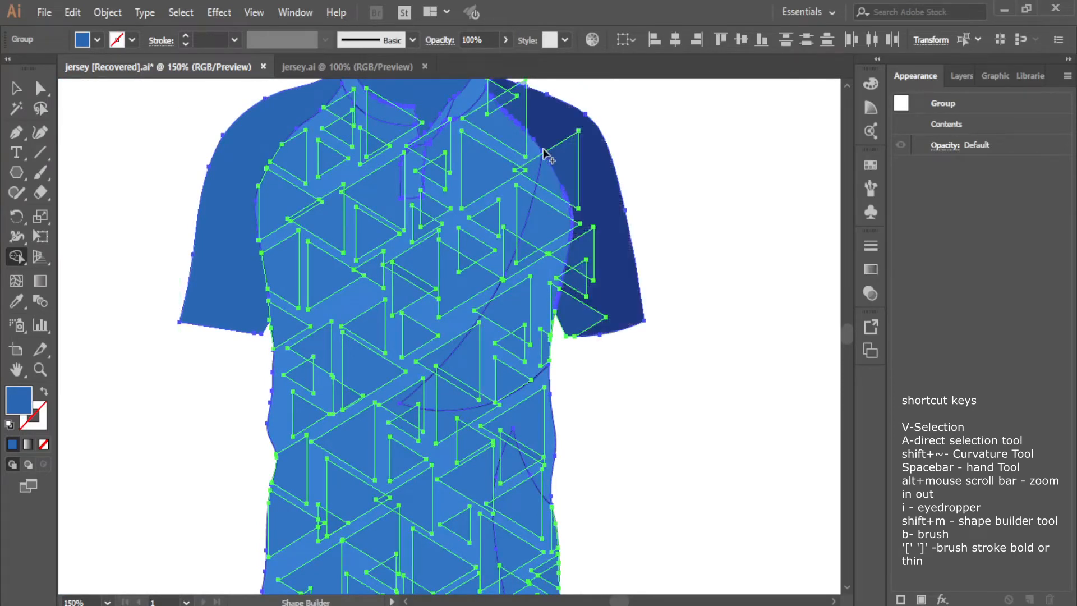
scroll(543, 154, "up", 6)
left_click_drag(449, 120, 712, 390)
scroll(713, 389, "down", 1)
key("ctrl+z")
Merge the overlapping triangle parts along the shoulder seam and armhole into the right sleeve
mouse_move(688, 346)
left_mouse_down()
mouse_move(541, 163)
mouse_move(541, 140)
left_mouse_up()
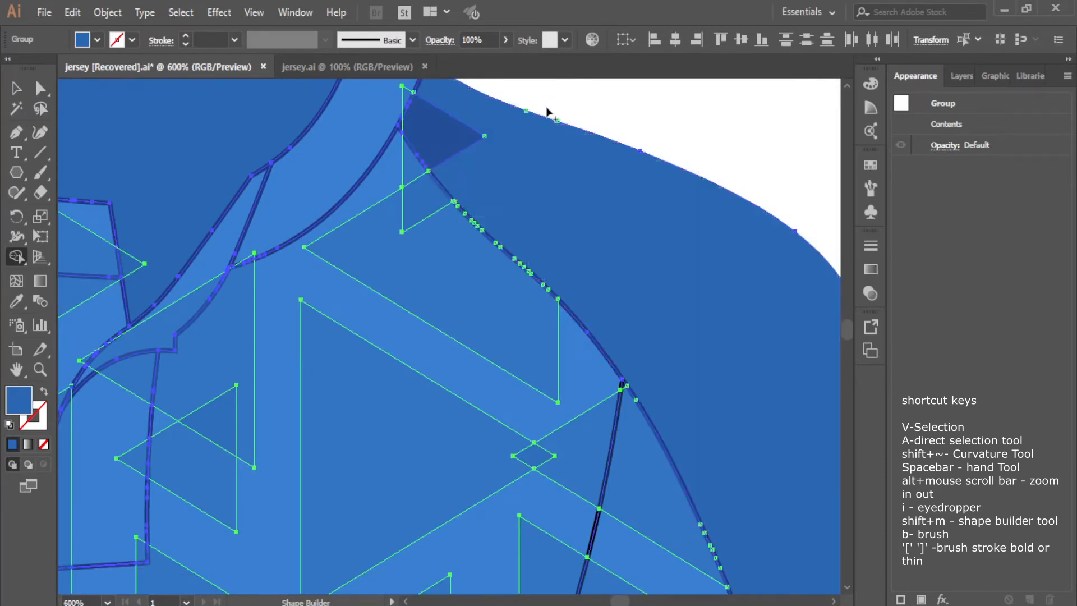
left_click_drag(451, 107, 435, 137)
scroll(645, 295, "down", 3)
key("space")
left_click_drag(679, 329, 448, 119)
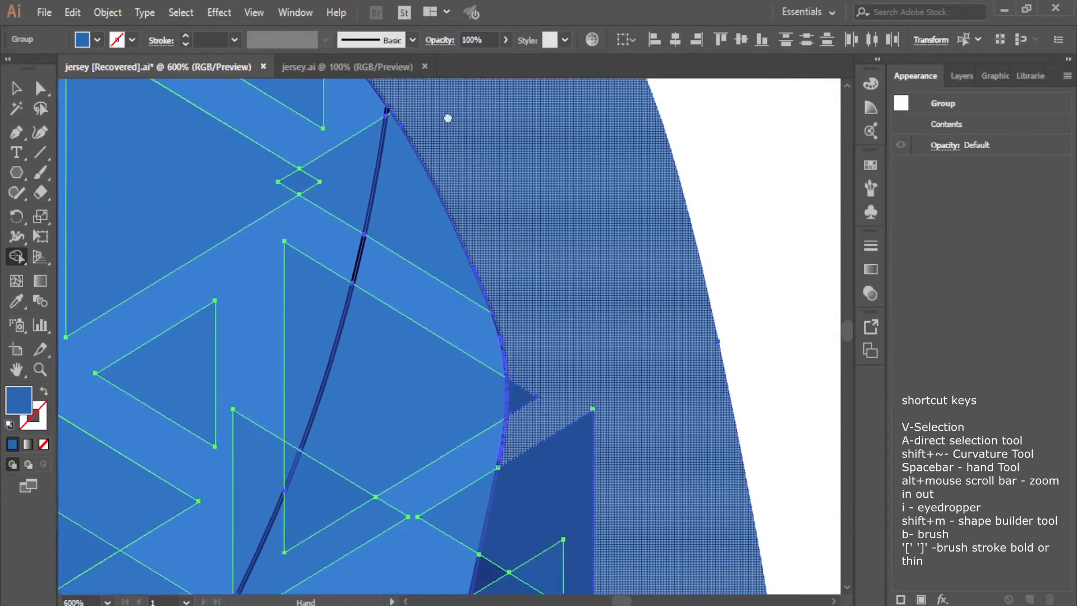
scroll(466, 168, "down", 3)
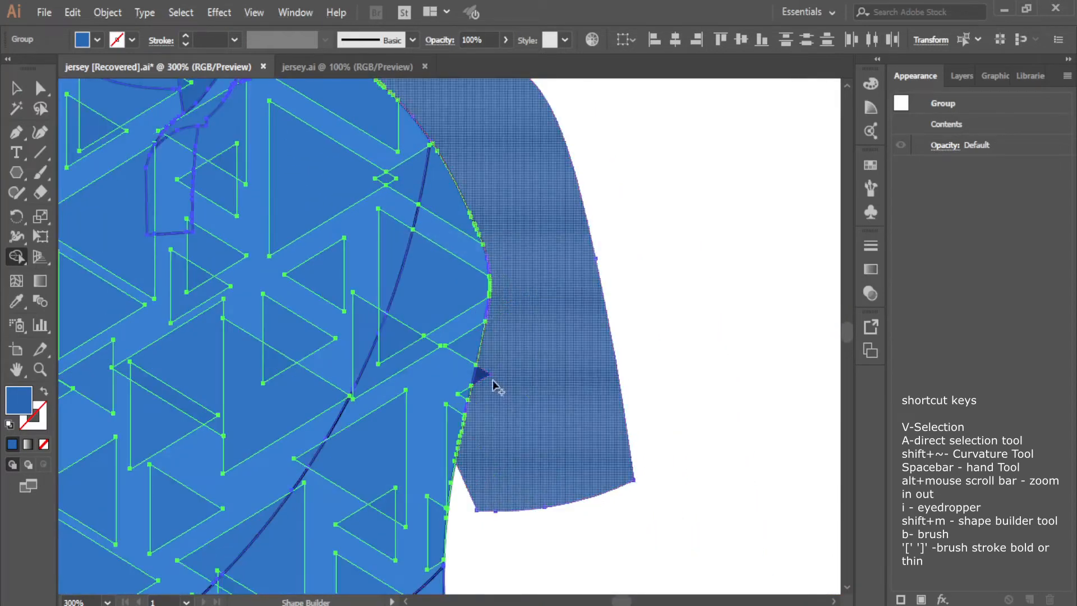
Merge the triangle pieces in the upper part of the curved chest panel with the right sleeve
scroll(481, 377, "up", 2)
left_click_drag(495, 345, 463, 283)
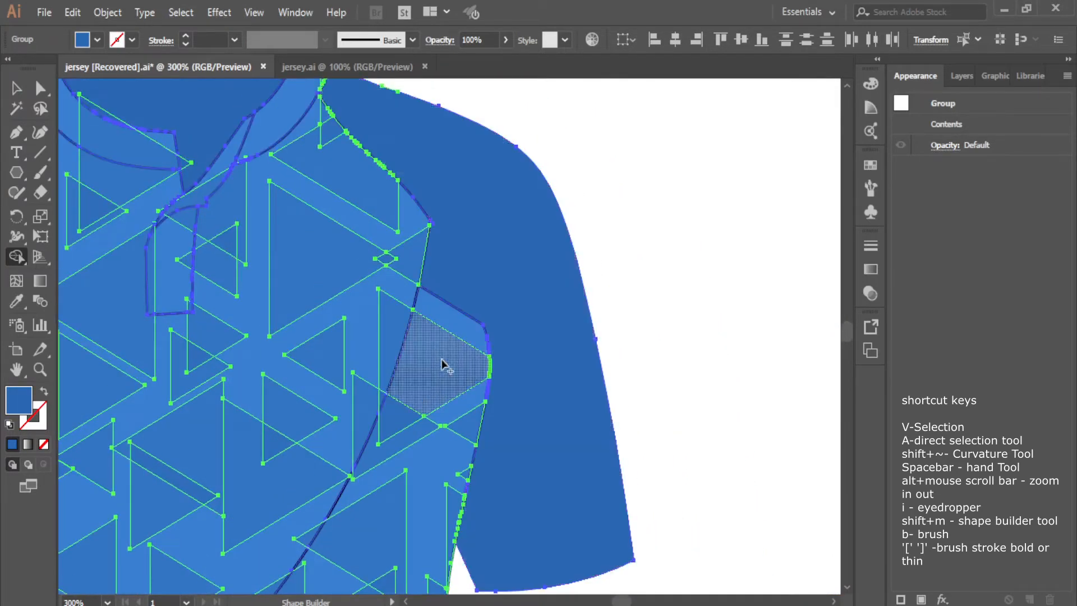
left_click_drag(496, 370, 455, 373)
left_click_drag(414, 415, 370, 460)
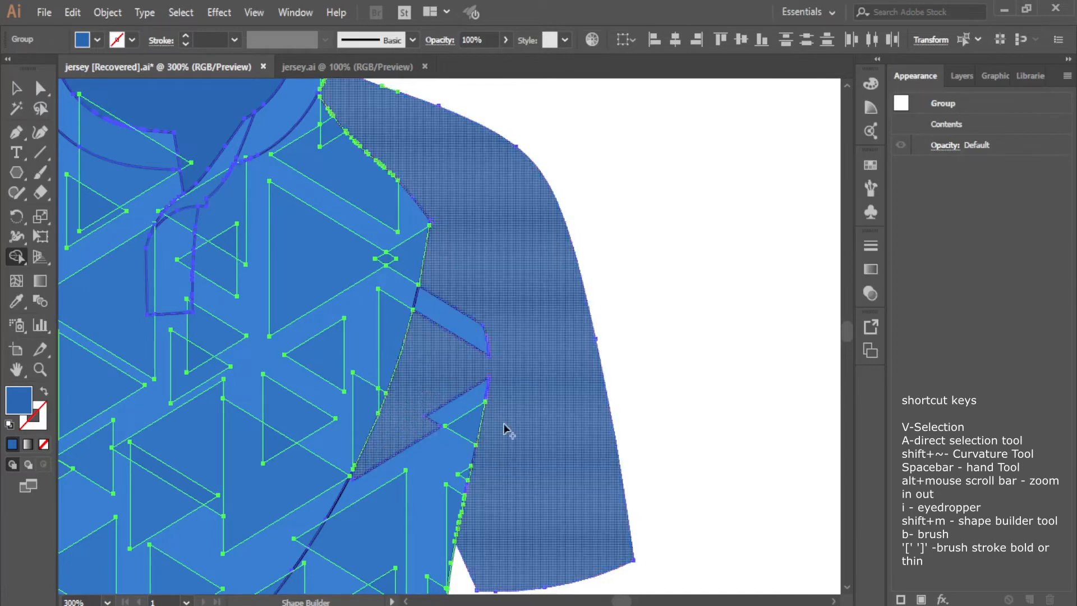
scroll(490, 439, "down", 3)
Build separate triangle pieces inside the curved chest panel and merge the small armpit pieces into the right sleeve
scroll(483, 394, "up", 3, "alt")
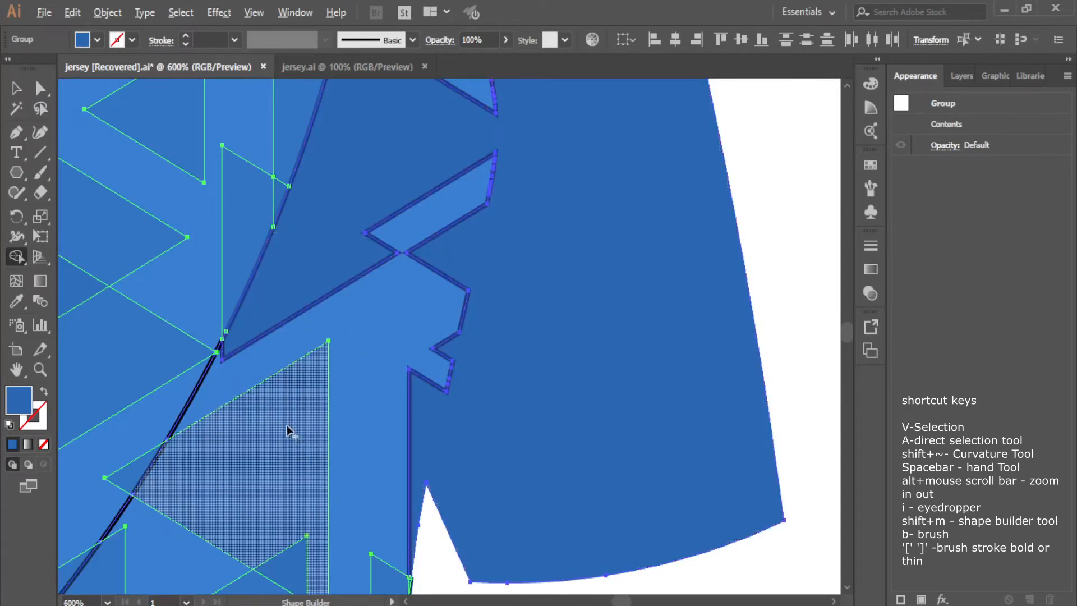
scroll(287, 425, "down", 2, "alt")
left_click(289, 441)
key("space")
left_click_drag(282, 502, 448, 346)
scroll(477, 393, "up", 6, "alt")
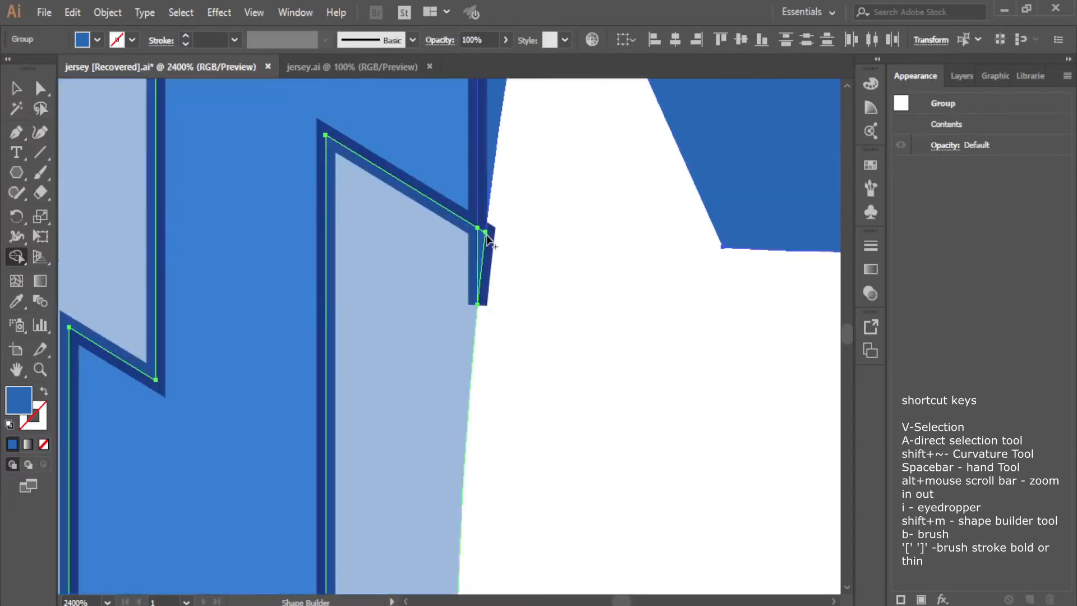
scroll(455, 289, "down", 5, "alt")
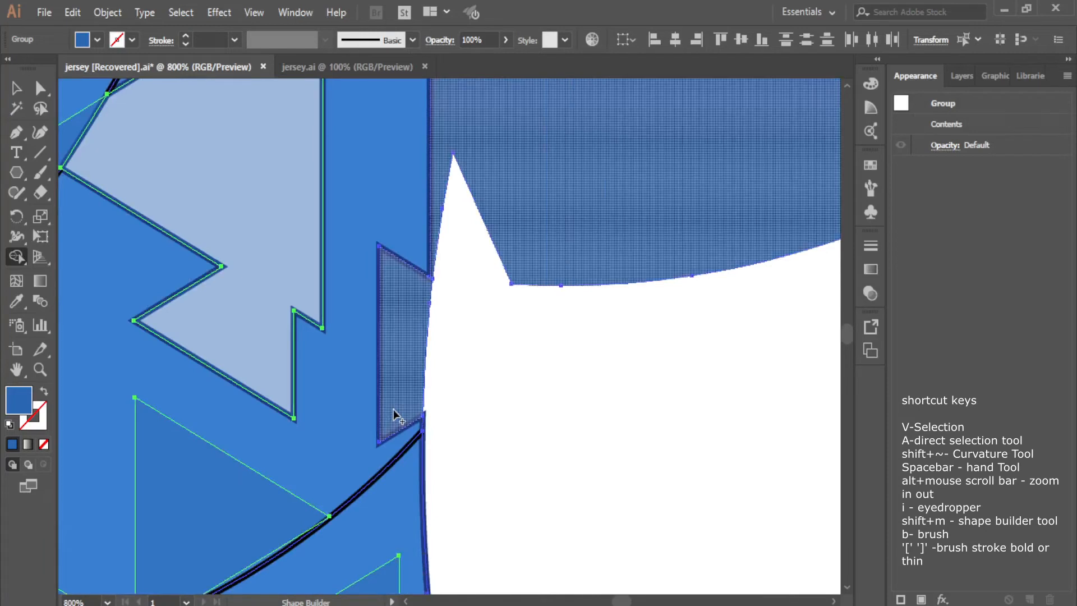
scroll(339, 481, "down", 3, "alt")
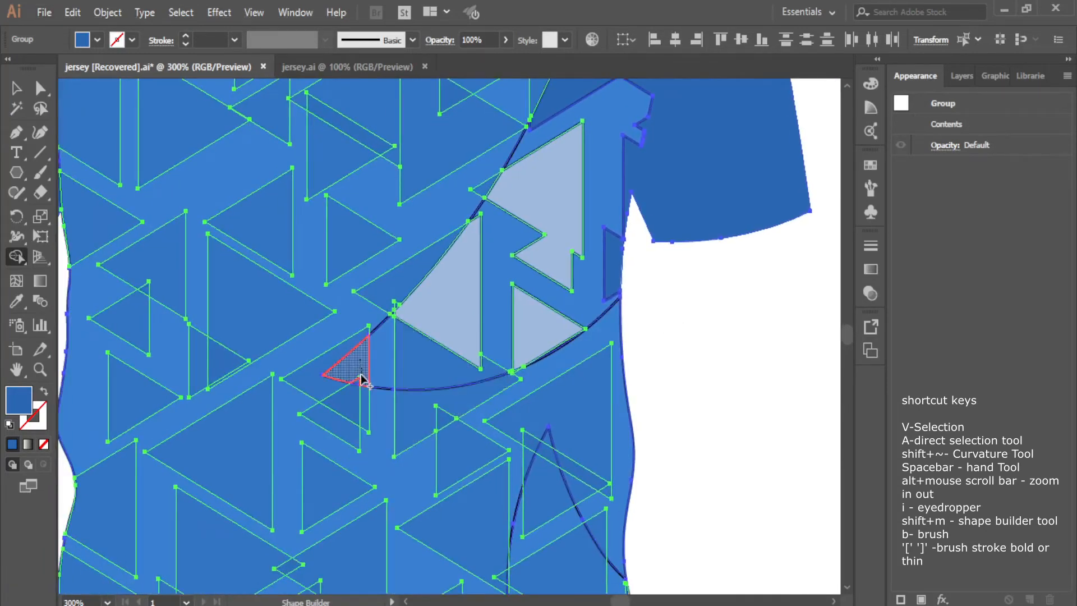
scroll(480, 381, "down", 4)
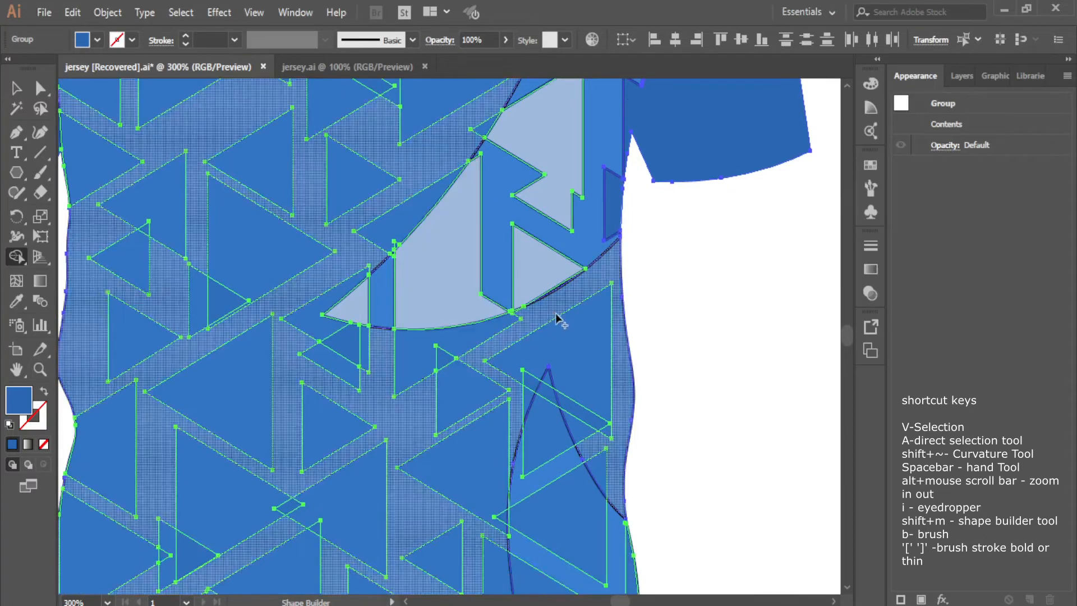
Build separate triangle pieces inside the pointed side panel down to the hem and clear the selection
scroll(496, 345, "down", 4)
scroll(524, 323, "up", 2)
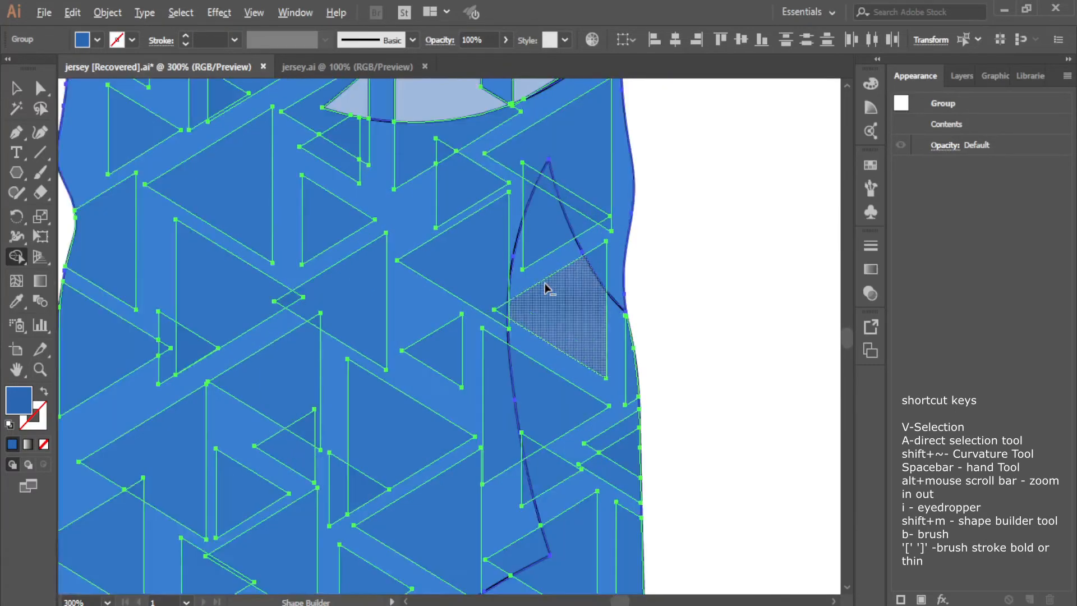
left_click(547, 231)
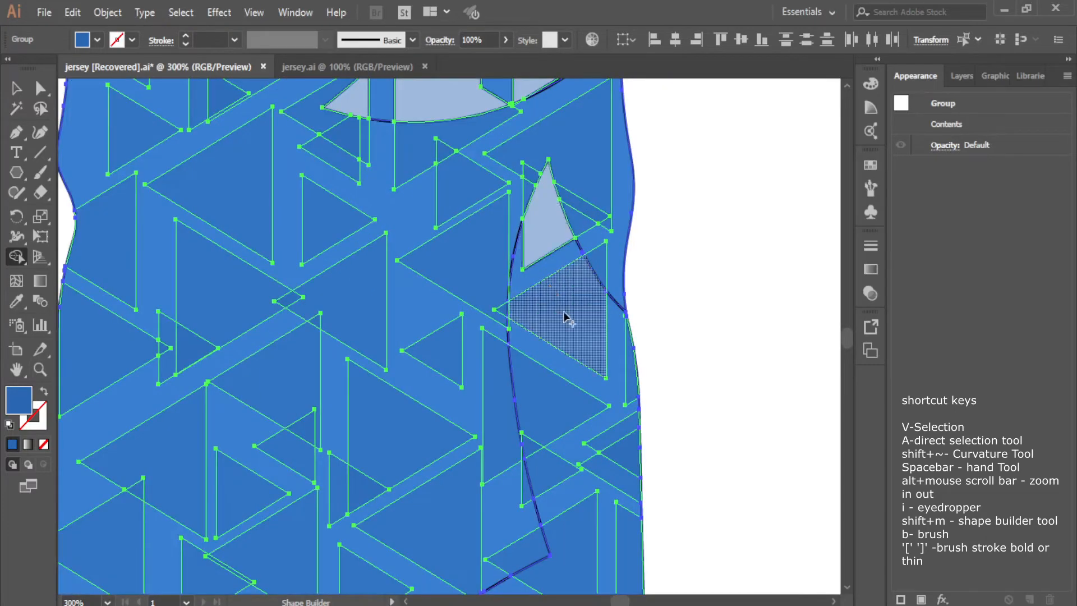
left_click(581, 350)
left_click(552, 424)
left_click(622, 476)
scroll(595, 472, "down", 2)
left_click(578, 469)
key("v")
left_click(728, 340)
Select all the pale triangle pieces in the chest and side panels and match them to the right sleeve's solid blue with the Eyedropper
scroll(729, 340, "down", 3)
left_click_drag(729, 340, 570, 465)
left_click(453, 279)
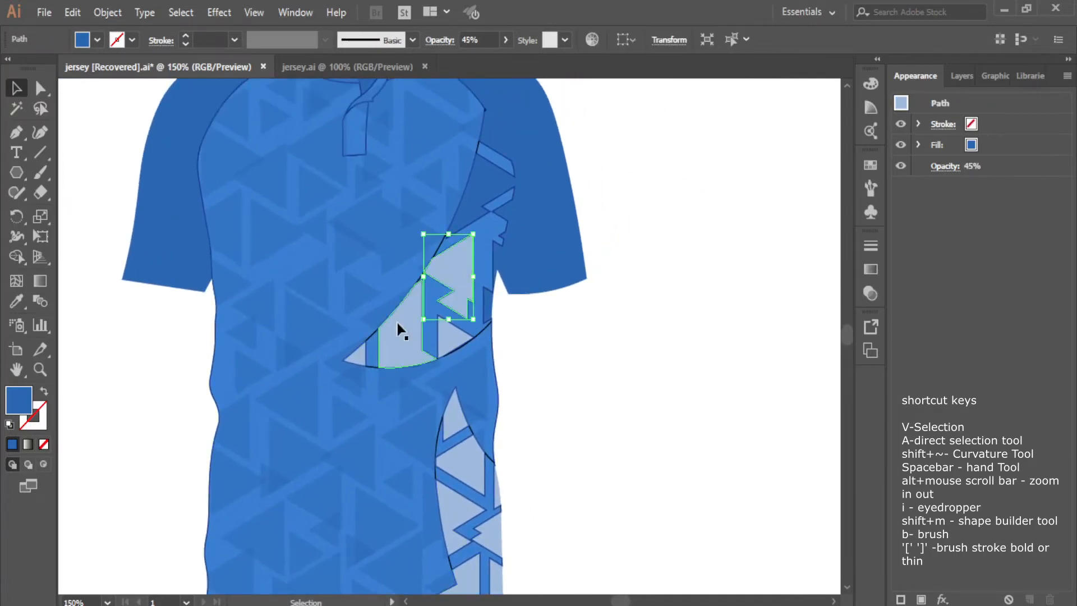
left_click(462, 286, "shift")
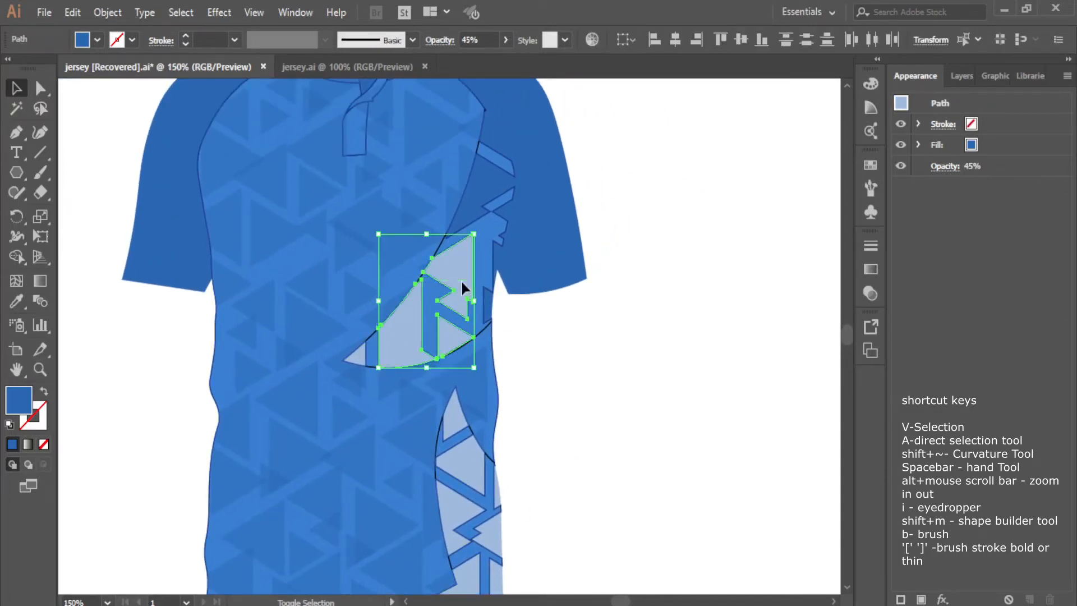
left_click(462, 514, "shift")
scroll(509, 490, "down", 5)
scroll(516, 383, "up", 4)
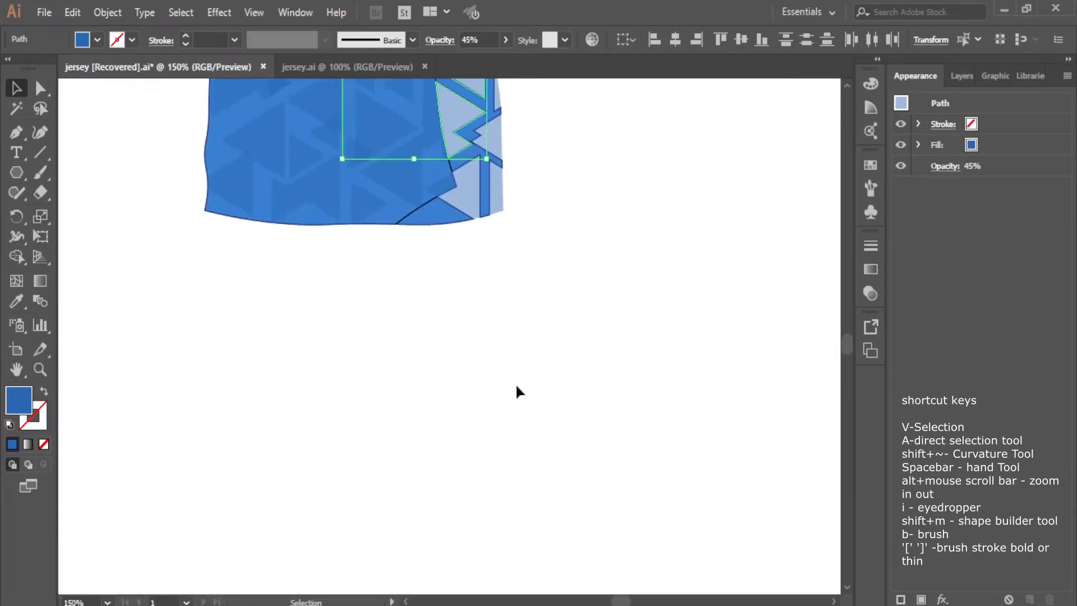
left_click(501, 411, "shift")
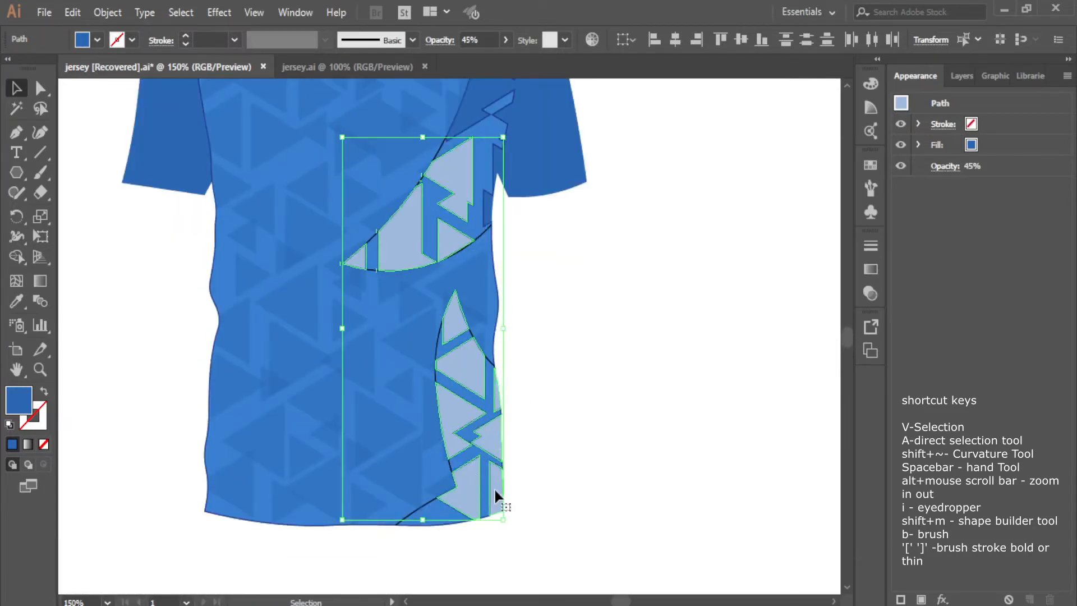
left_click(18, 299)
left_click(562, 143)
left_click(17, 88)
left_click(547, 295)
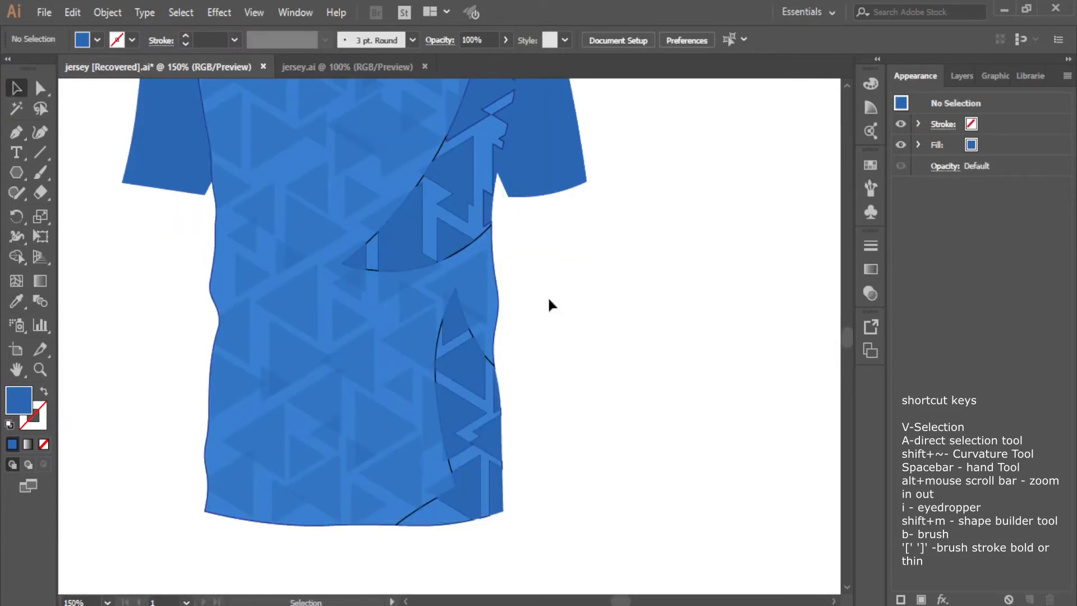
Ungroup the jersey artwork so that its individual lines can be selected
scroll(428, 502, "up", 2)
left_click(431, 504)
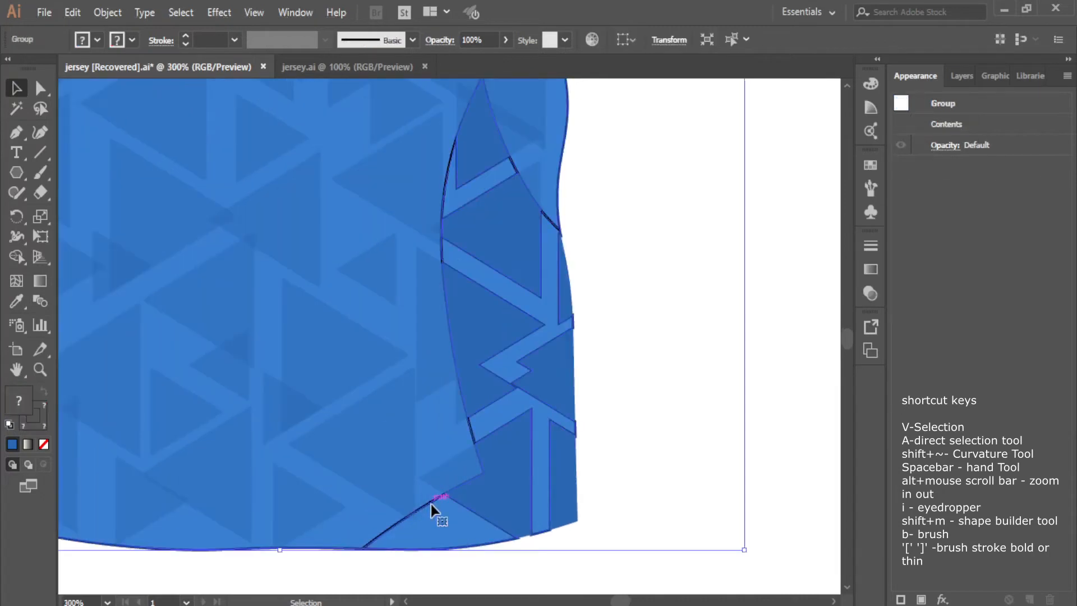
right_click(432, 504)
left_click(475, 374)
left_click(698, 393)
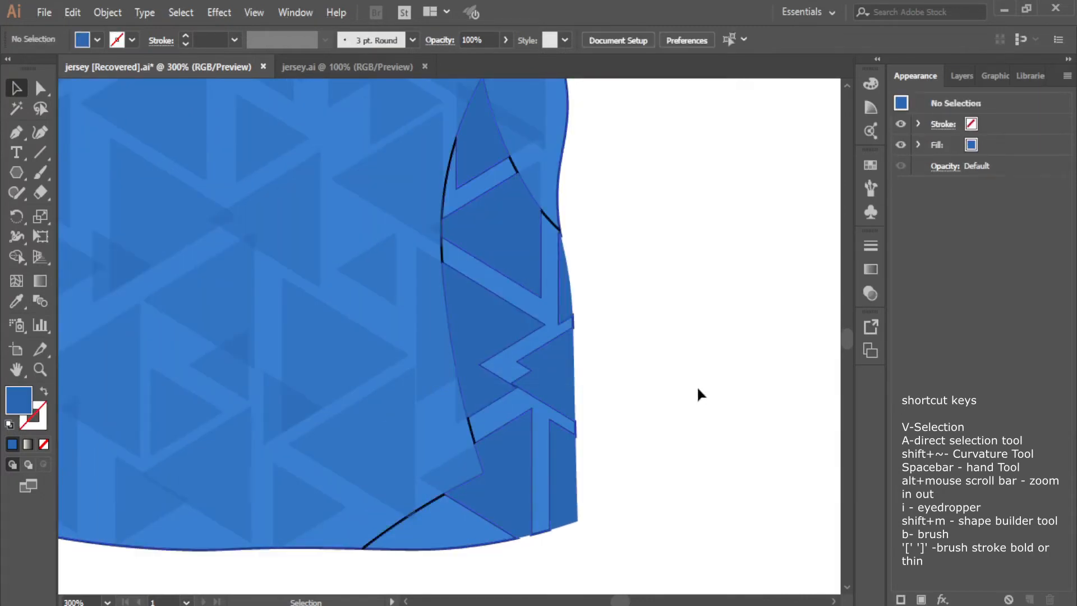
Delete the leftover black line segments around the side panel and the curved chest panel
left_click(432, 508)
key("Delete")
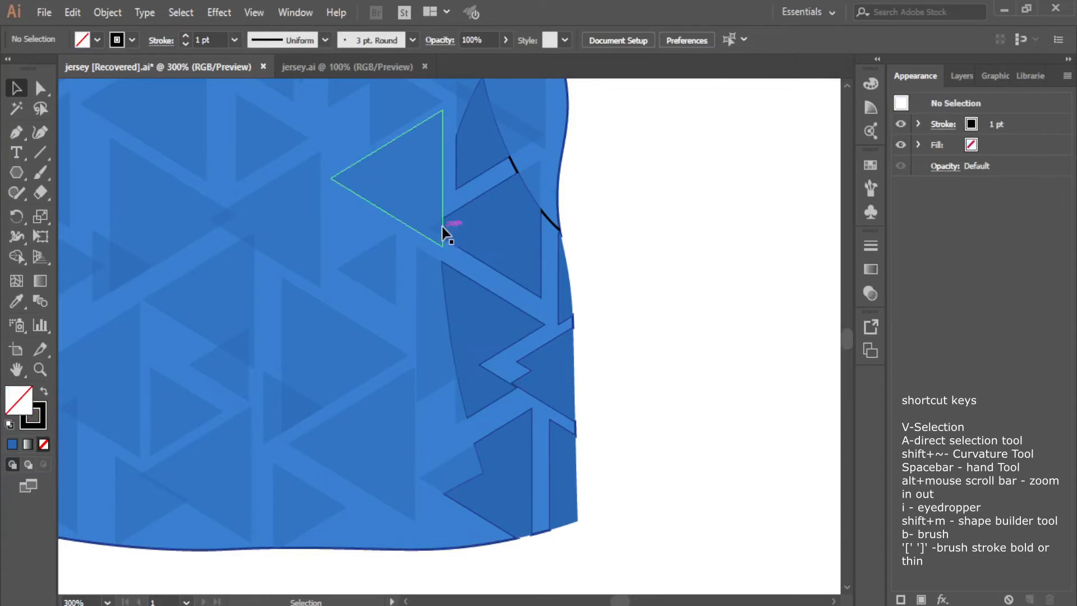
scroll(603, 288, "up", 5)
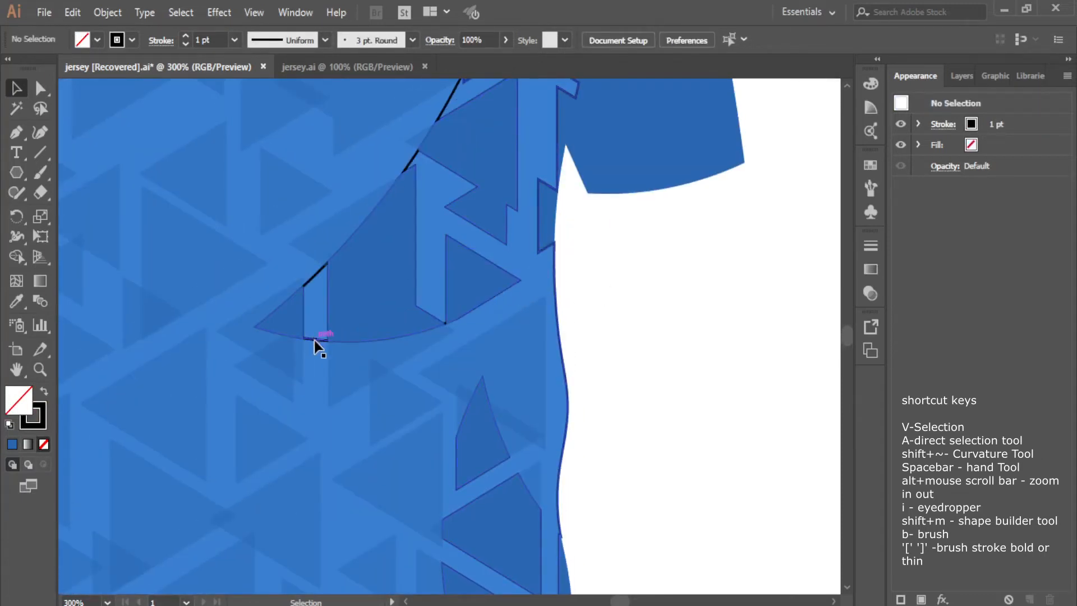
scroll(412, 168, "up", 4)
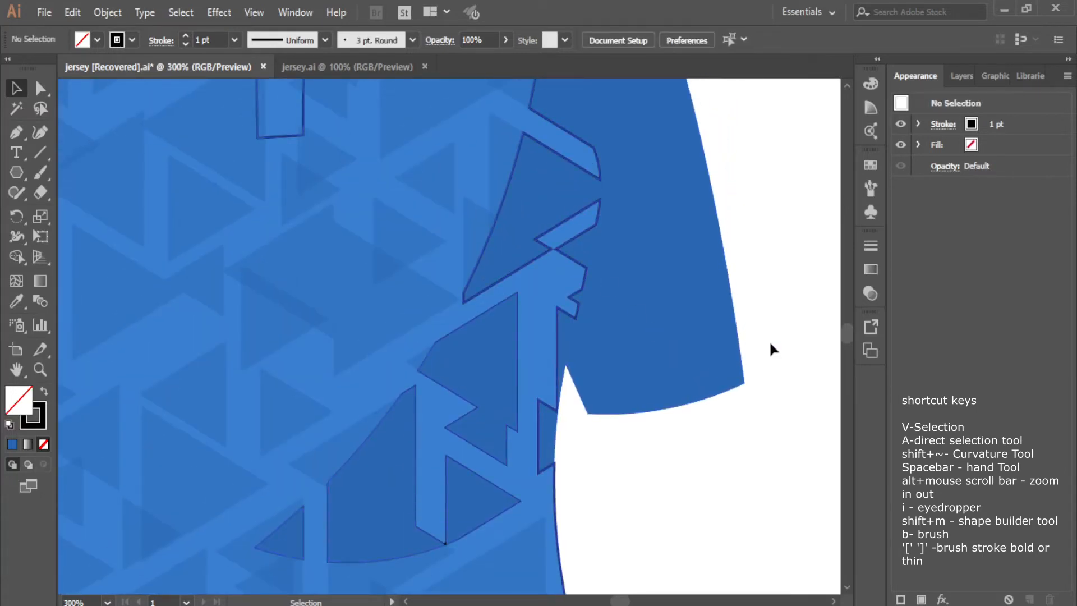
scroll(662, 432, "down", 3, "alt")
scroll(662, 443, "up", 1, "alt")
scroll(561, 380, "down", 2, "alt")
scroll(553, 423, "down", 1, "alt")
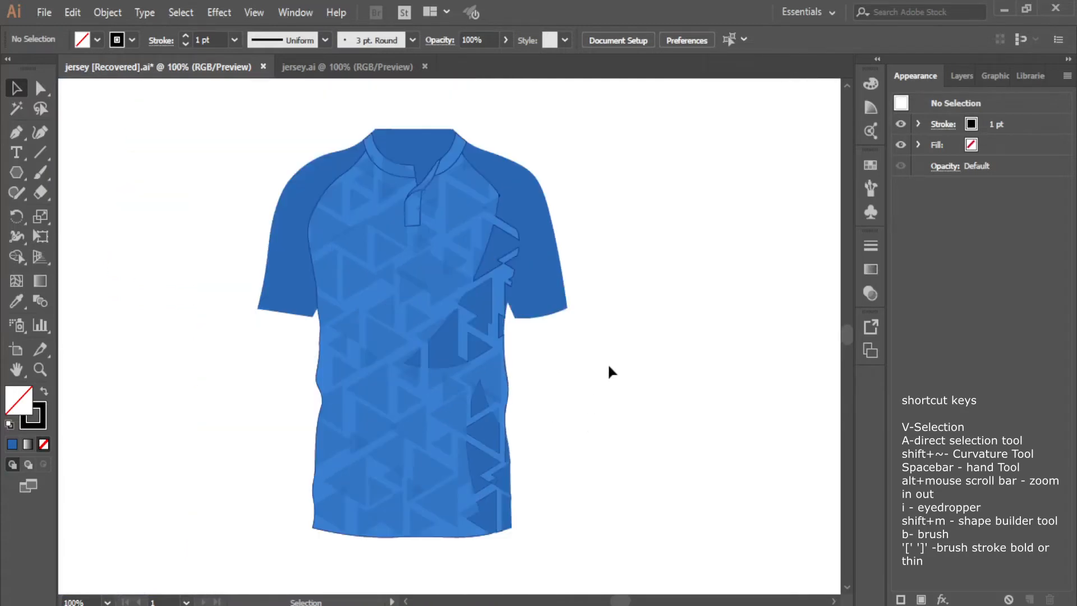
scroll(574, 395, "down", 1, "alt")
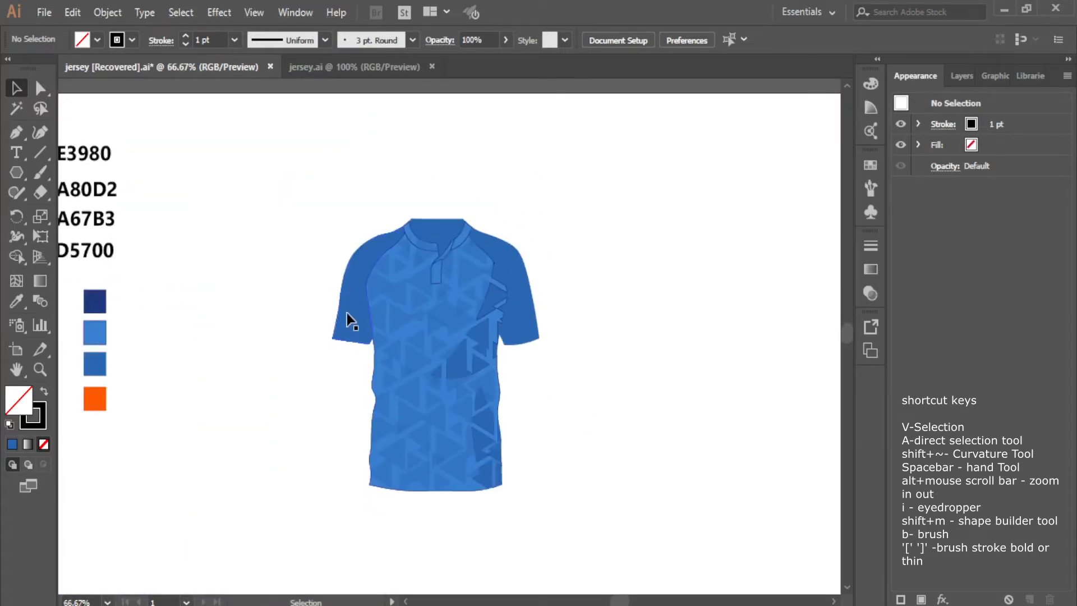
Recolor both jersey sleeves with the dark blue 1E3980 swatch using the Eyedropper
left_click(352, 319)
left_click(514, 334, "shift")
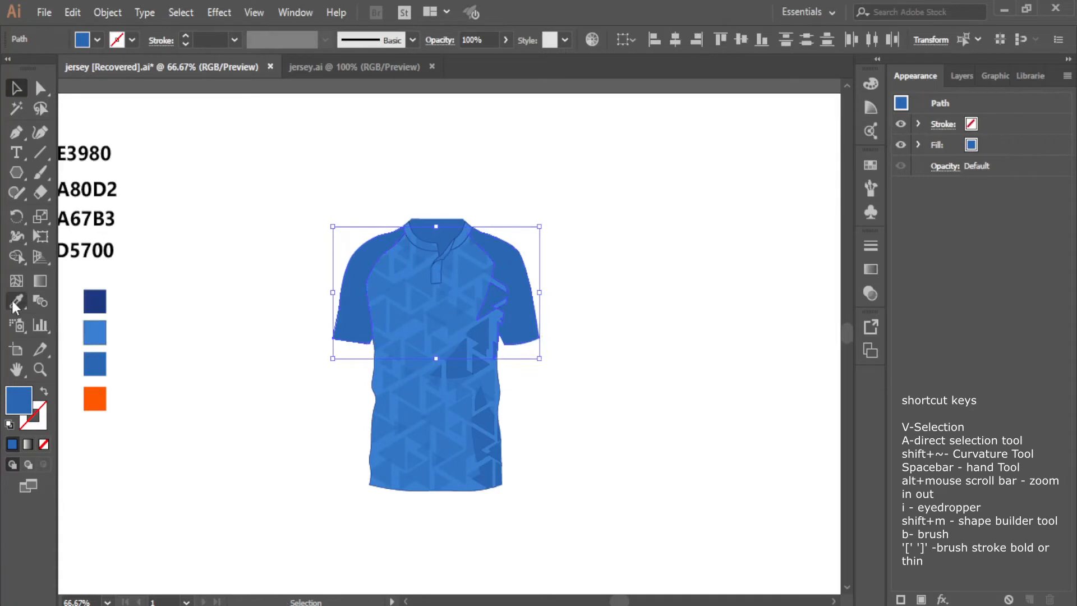
left_click(16, 303)
left_click(97, 301)
left_click(17, 88)
left_click(236, 265)
Match the upper triangle piece of the chest panel to the sleeve's dark blue with the Eyedropper
scroll(336, 402, "up", 2)
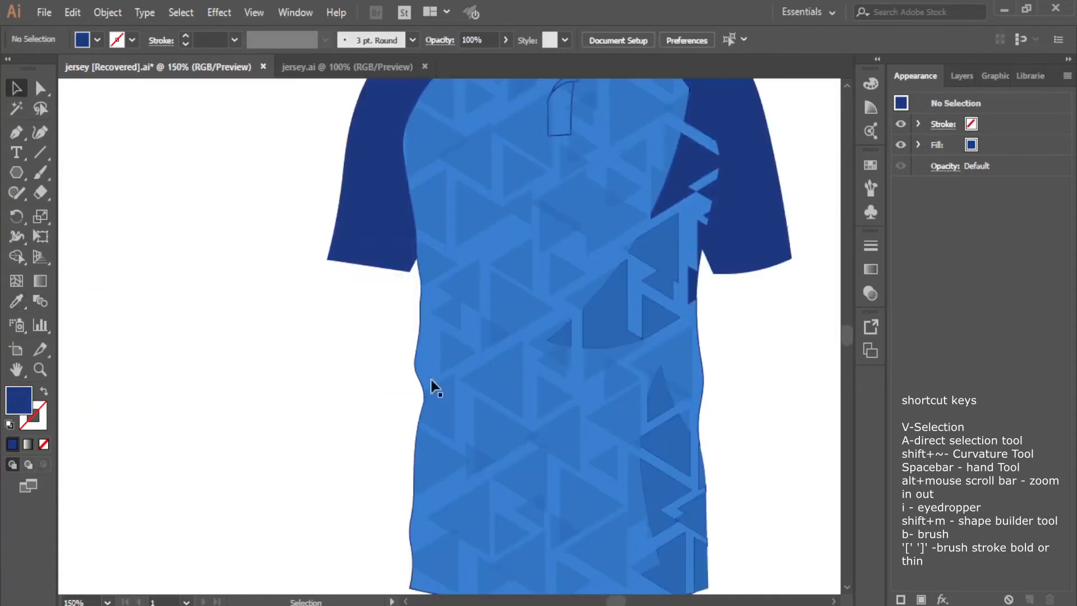
scroll(770, 339, "up", 1)
left_click(673, 306)
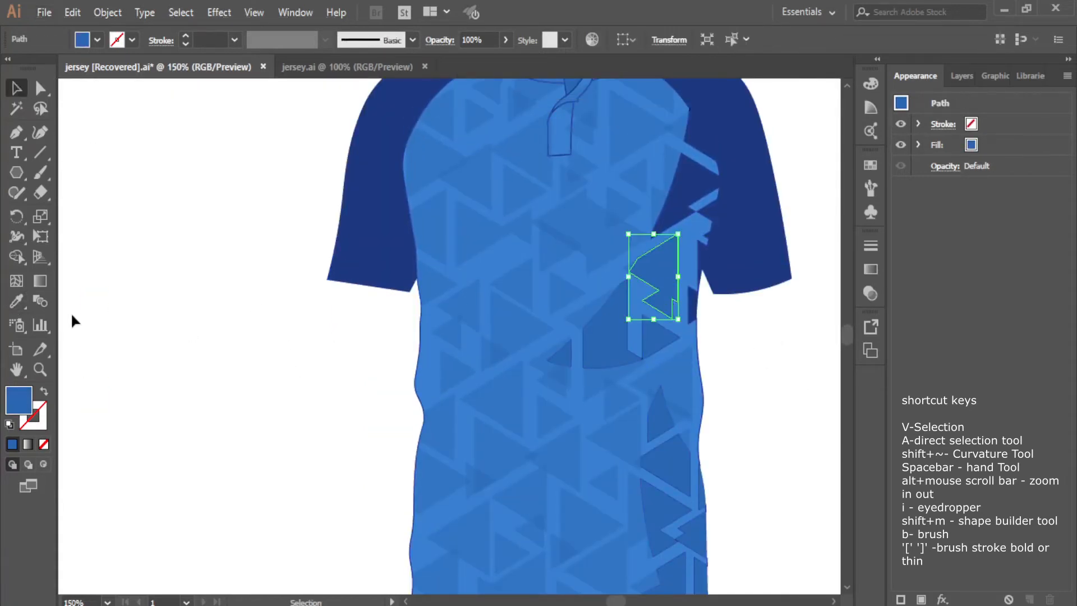
left_click(739, 243)
key("v")
left_click(765, 356)
Select the remaining triangle pieces of the curved chest panel and pointed side panel and match them to the sleeve's dark blue
left_click(612, 350)
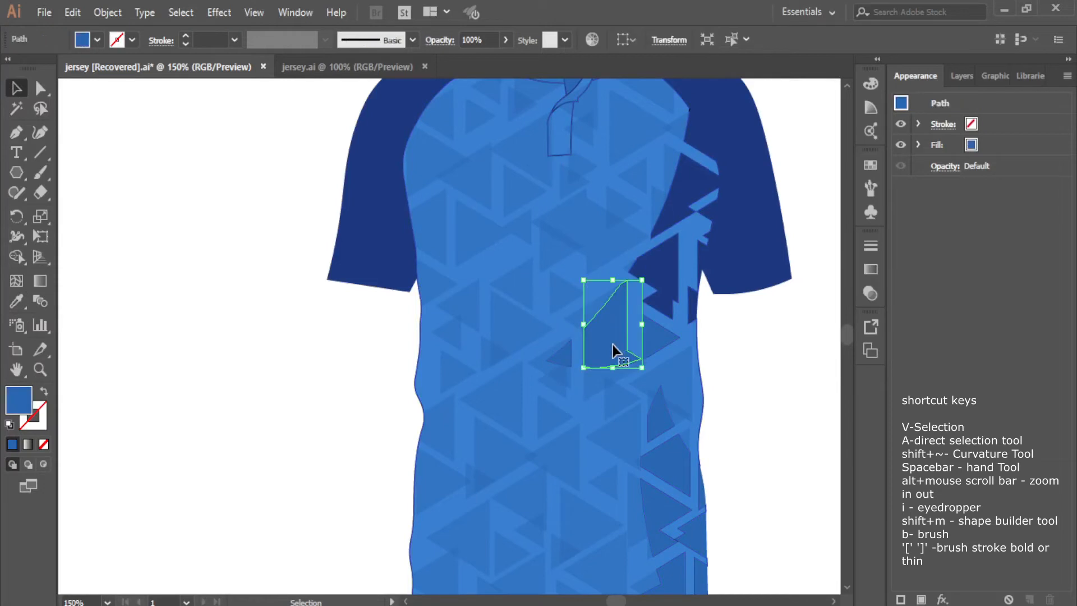
left_click(559, 368, "shift")
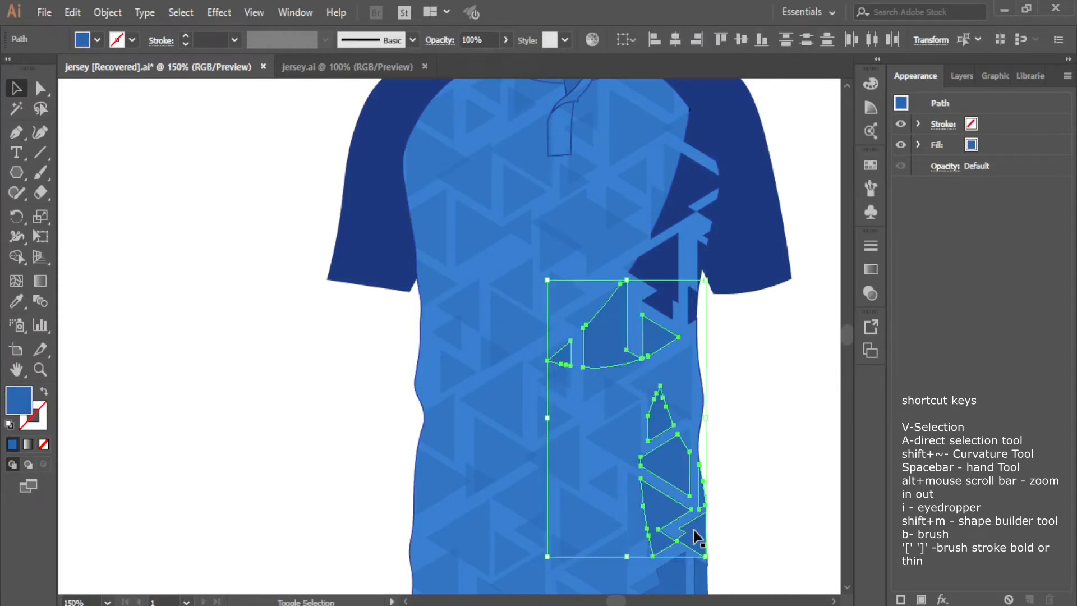
left_click(694, 531, "shift")
scroll(690, 505, "down", 9)
scroll(678, 202, "up", 8)
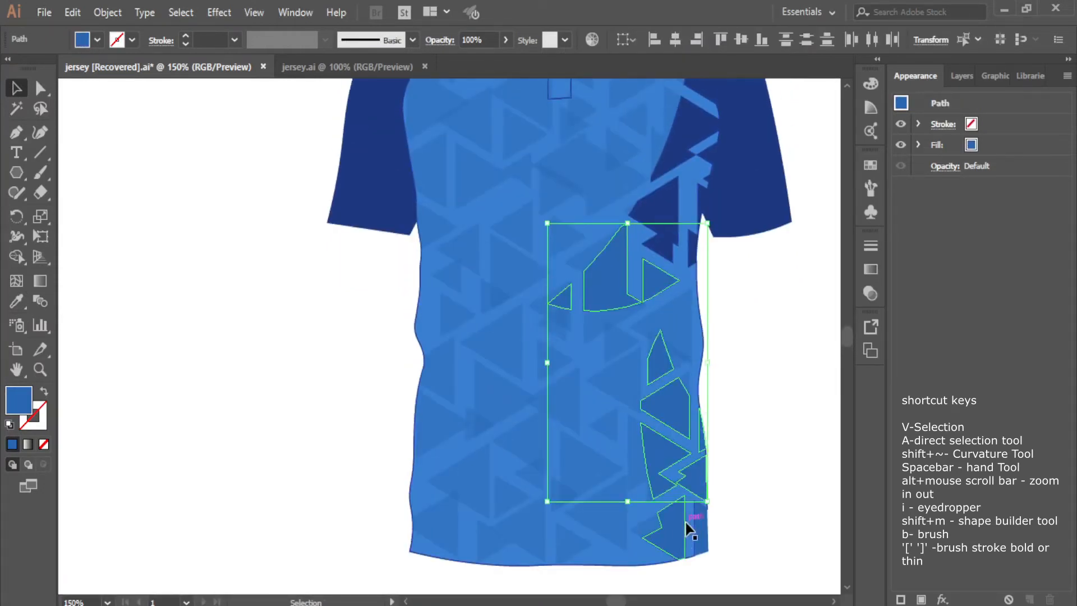
key("i")
left_click(752, 185)
key("v")
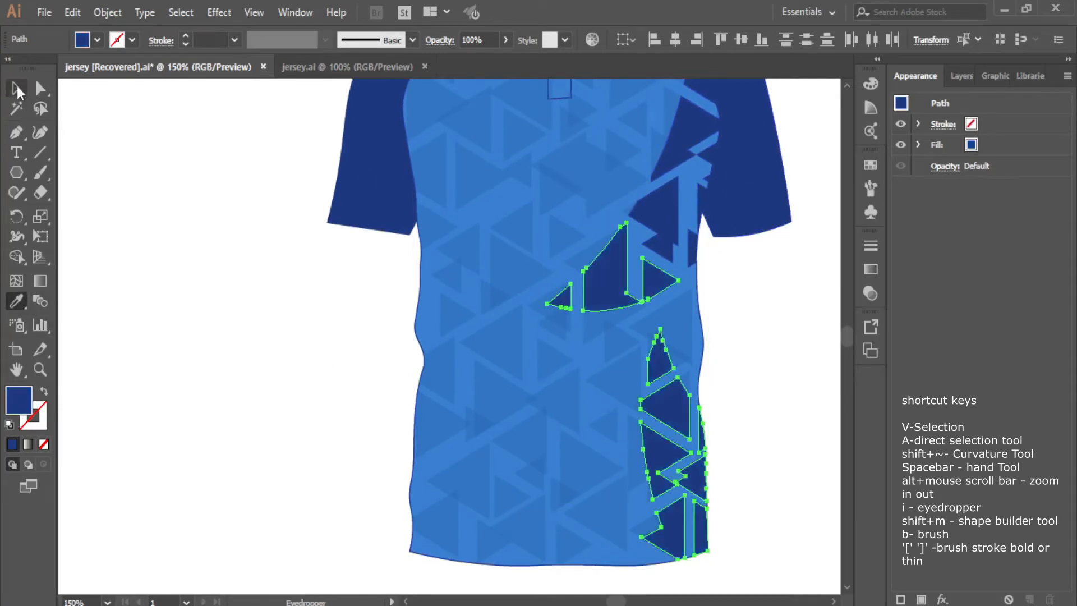
left_click(705, 303)
scroll(579, 345, "down", 3)
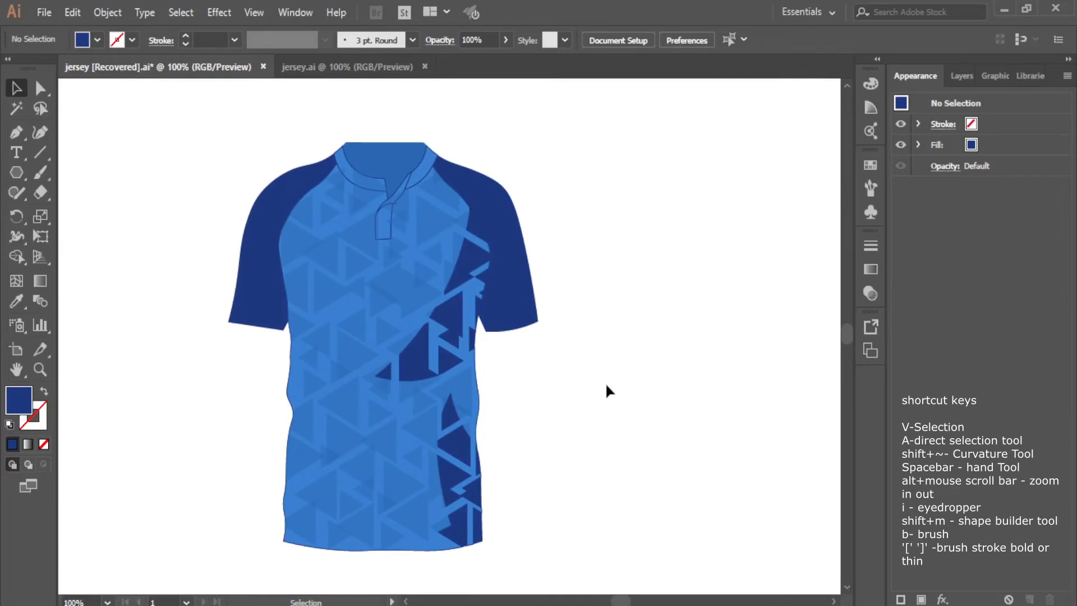
Open the logo file "t20 WC and india logo.ai"
key("d")
left_click(44, 13)
left_click(44, 66)
left_click(223, 311)
left_click(413, 372)
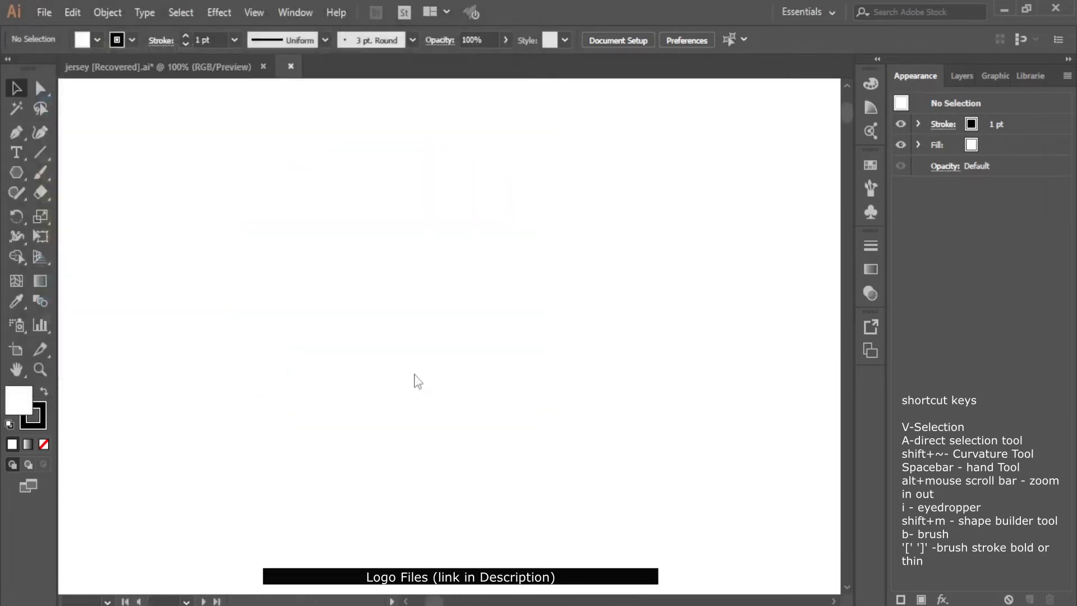
Copy all the logo artwork from the logo file and paste it into the jersey document
left_click_drag(173, 262, 281, 393)
left_click_drag(161, 203, 667, 461)
right_click(540, 290)
left_click(635, 249)
left_click_drag(149, 193, 693, 443)
left_click(664, 364)
left_click(166, 66)
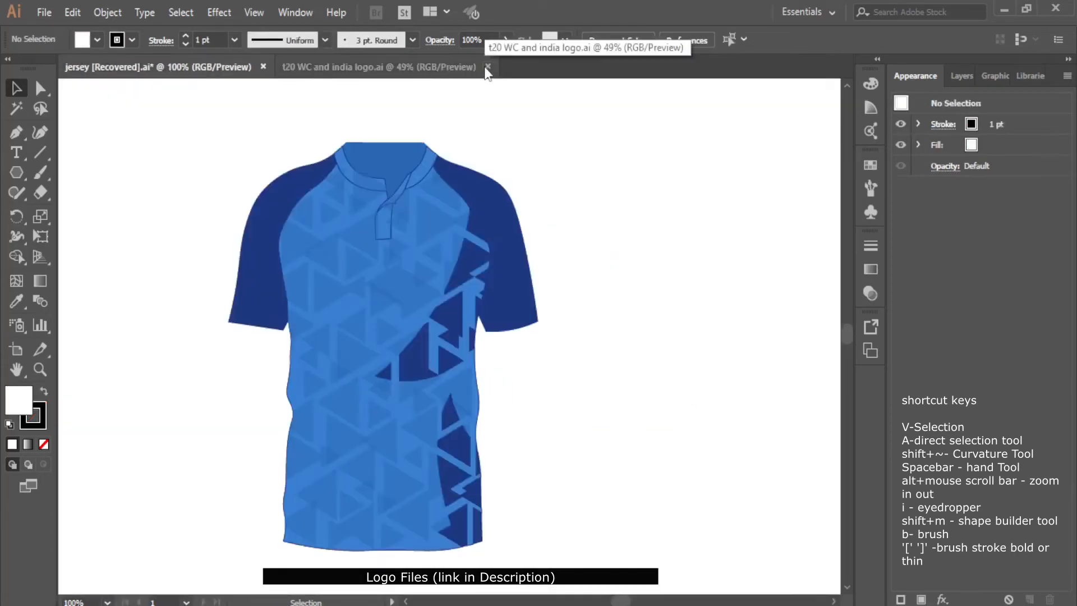
right_click(598, 230)
left_click(572, 195)
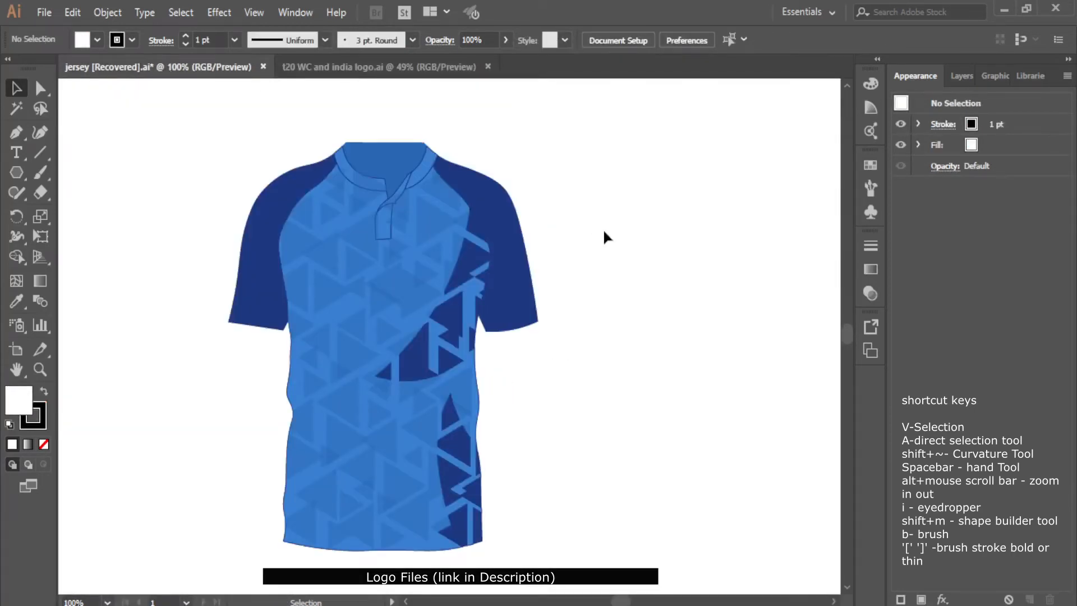
scroll(604, 228, "down", 2)
scroll(658, 235, "up", 1)
key("ctrl+v")
Delete the unneeded pasted artwork and place the three-star crest and the black T20 World Cup logo on either side of the jersey
left_click_drag(612, 335, 783, 508)
key("Delete")
left_click_drag(623, 515, 661, 552)
left_click_drag(621, 432, 605, 264)
left_click_drag(353, 476, 377, 277)
scroll(499, 305, "up", 2)
left_click(693, 312)
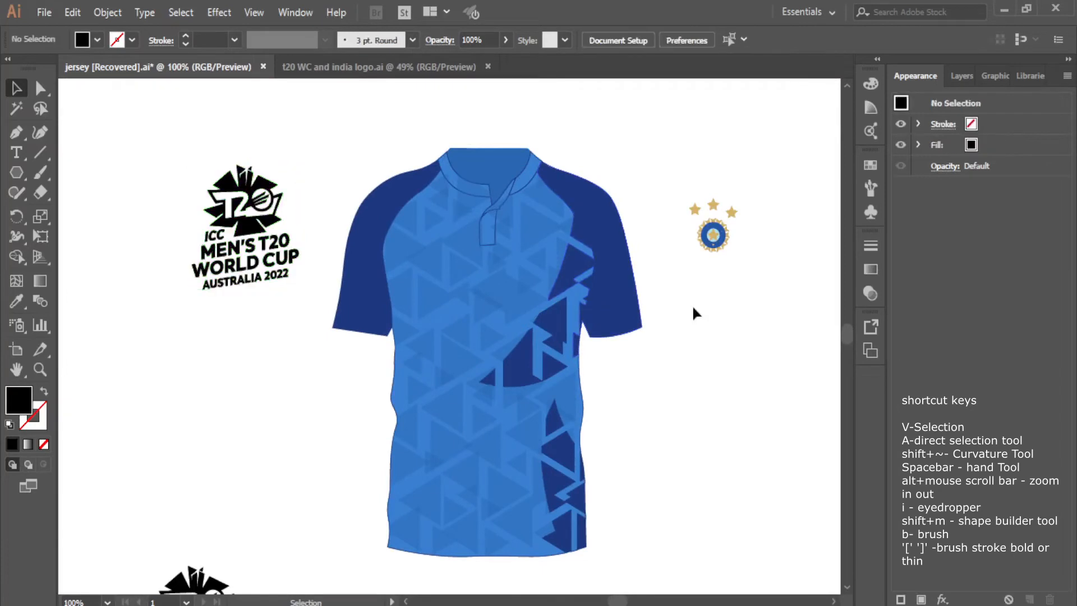
Delete the extra T20 World Cup logo below the jersey
scroll(240, 499, "down", 2)
left_click(174, 522)
key("Delete")
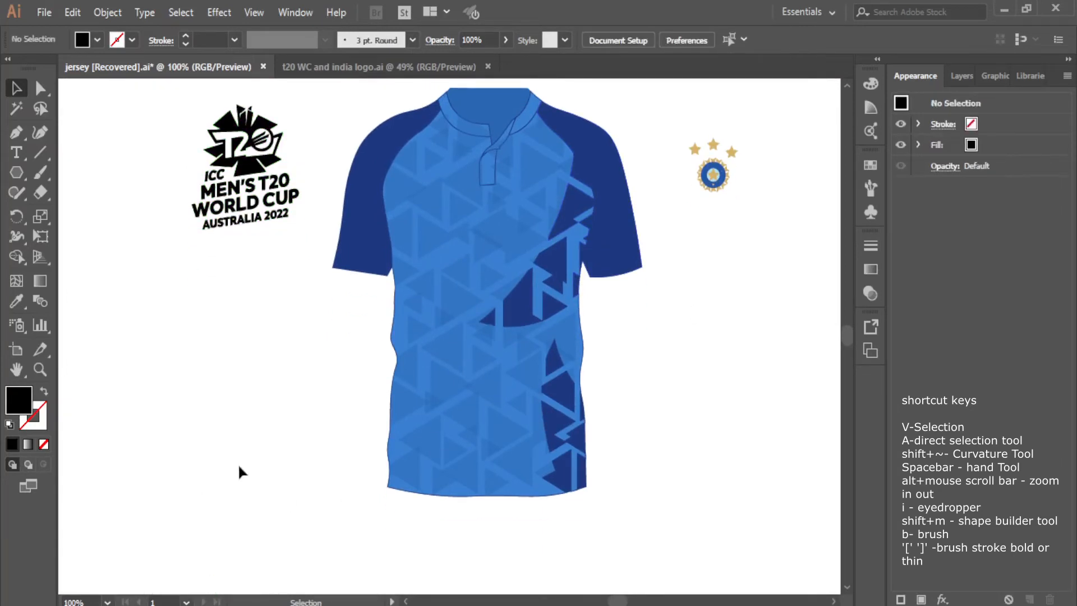
Place the three-star crest on the jersey's chest to the right of the button placket
scroll(264, 432, "up", 4)
left_click_drag(760, 329, 750, 338)
scroll(748, 338, "up", 2)
left_click_drag(675, 258, 312, 276)
left_click(587, 188)
left_click_drag(587, 188, 828, 185)
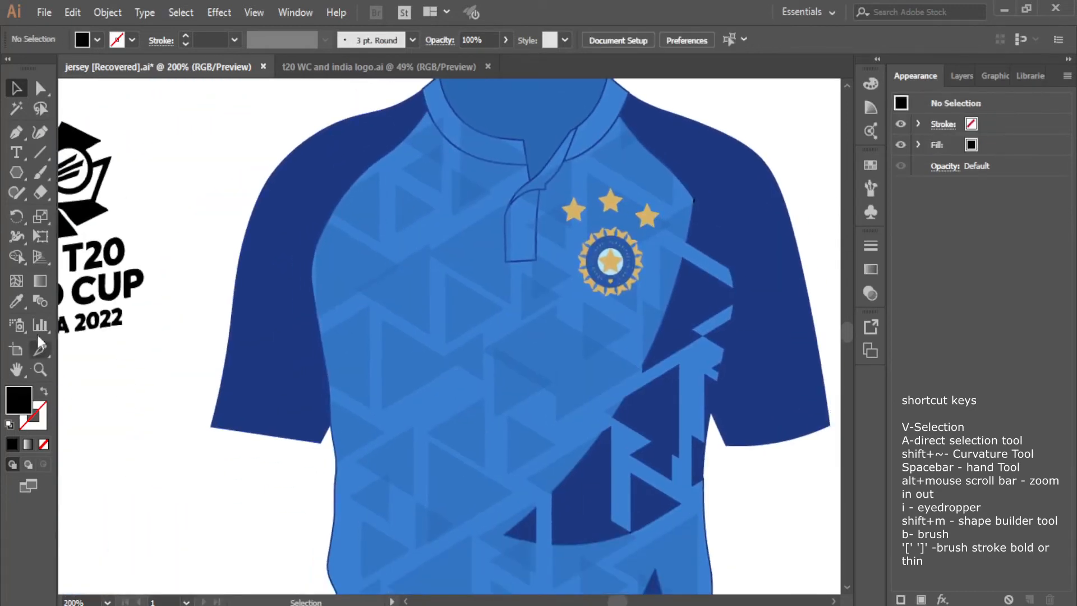
Move the T20 World Cup logo onto the chest to the left of the placket and fill it white
double_click(102, 273)
left_click(68, 91)
left_click_drag(92, 257, 454, 291)
left_click(97, 40)
left_click(33, 68)
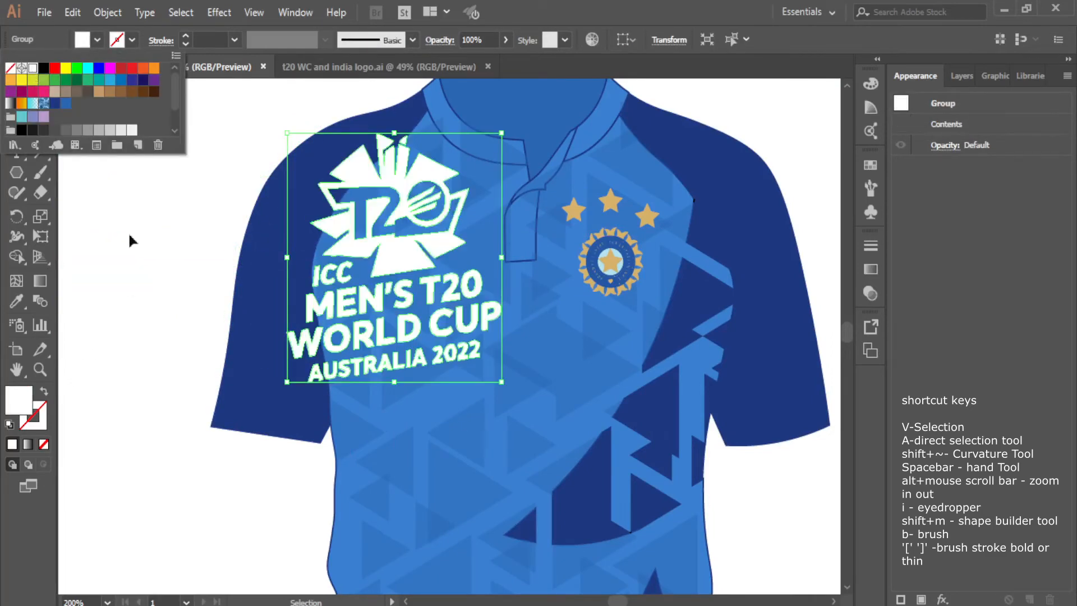
Scale the white T20 World Cup logo down to about the crest's size and place it level with the crest
left_click(502, 134)
left_click_drag(502, 131, 363, 293)
left_click_drag(333, 331, 427, 240)
left_click_drag(459, 191, 422, 252)
left_click(180, 241)
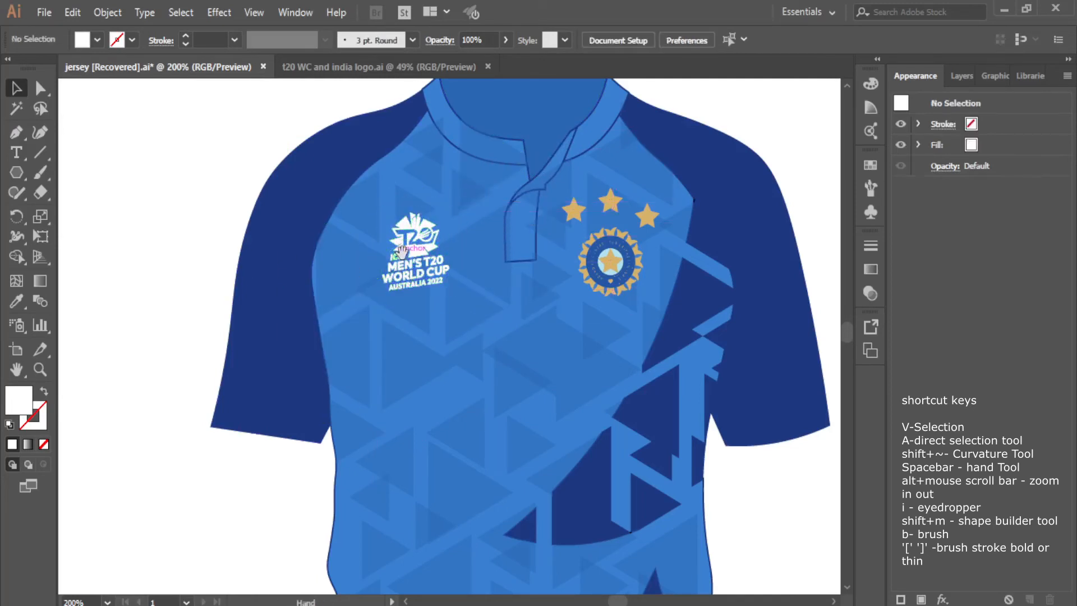
Fine-tune the size and position of the white T20 World Cup logo on the chest and clear the selection
left_click_drag(789, 122, 607, 118)
left_click(235, 271)
left_click_drag(251, 286, 252, 289)
left_click(648, 183)
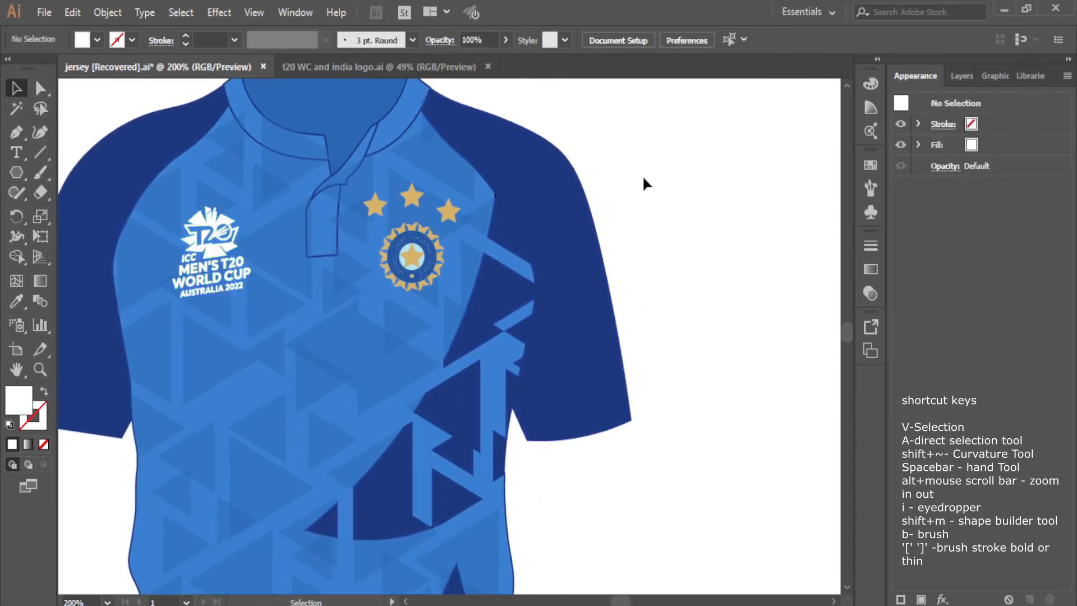
left_click_drag(216, 253, 222, 254)
left_click(623, 177)
scroll(622, 176, "down", 1)
scroll(647, 184, "down", 1)
left_click_drag(728, 268, 602, 339)
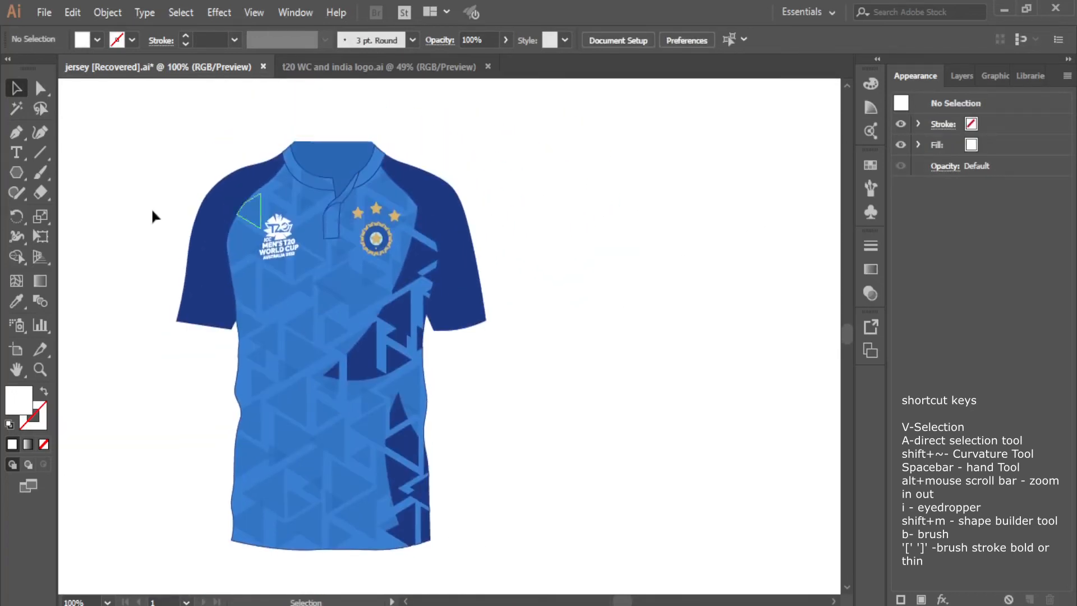
Draw a closed four-cornered band across the inside back of the collar with the Pen tool
key("p")
scroll(281, 144, "up", 6)
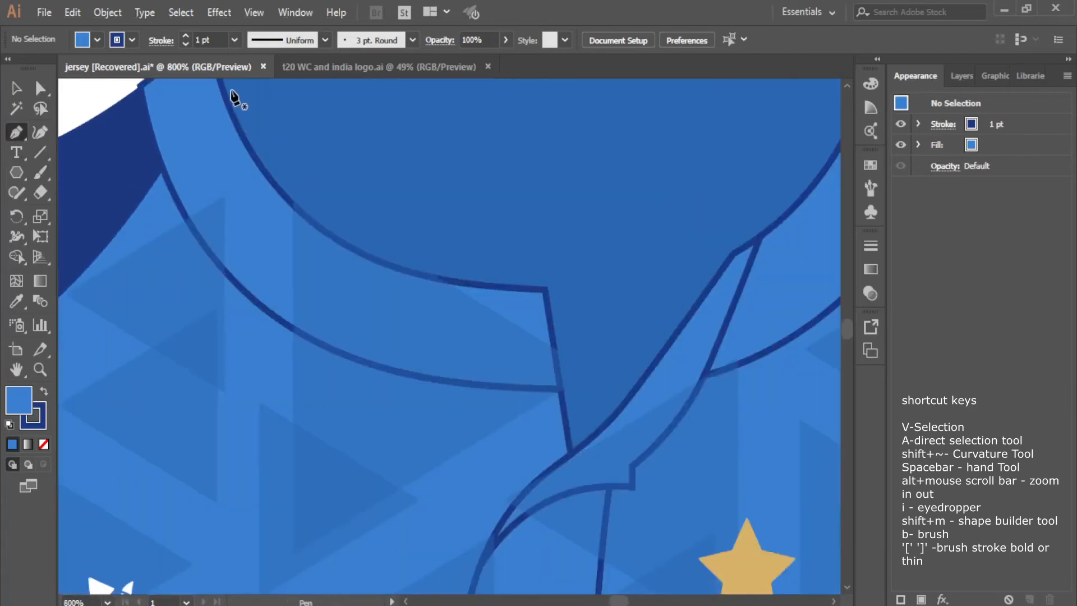
left_click(218, 215)
left_click(248, 288)
key("space")
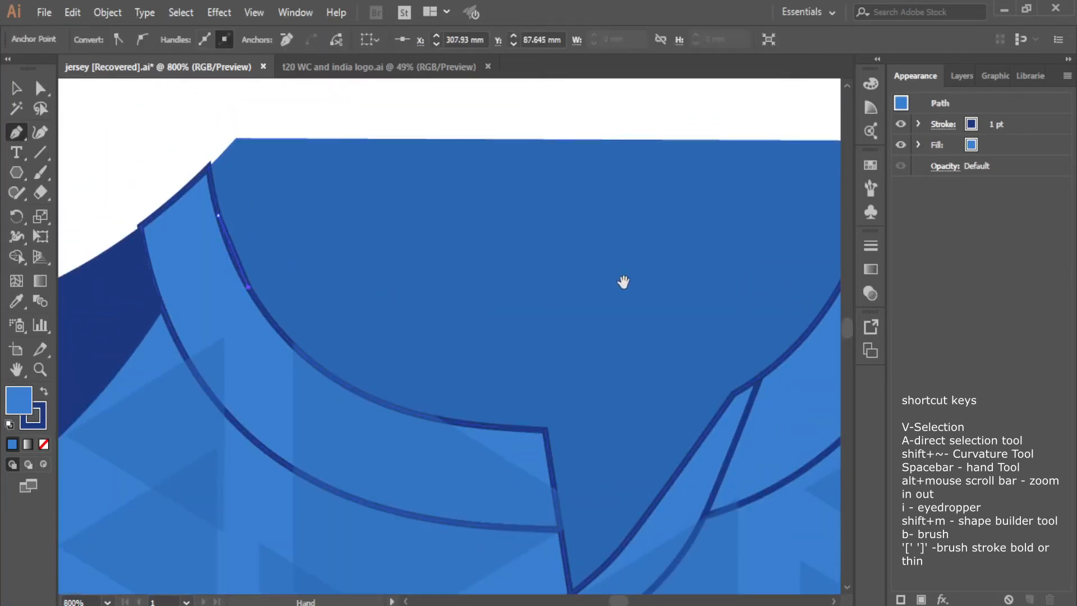
left_click_drag(623, 282, 455, 276)
left_click(670, 282)
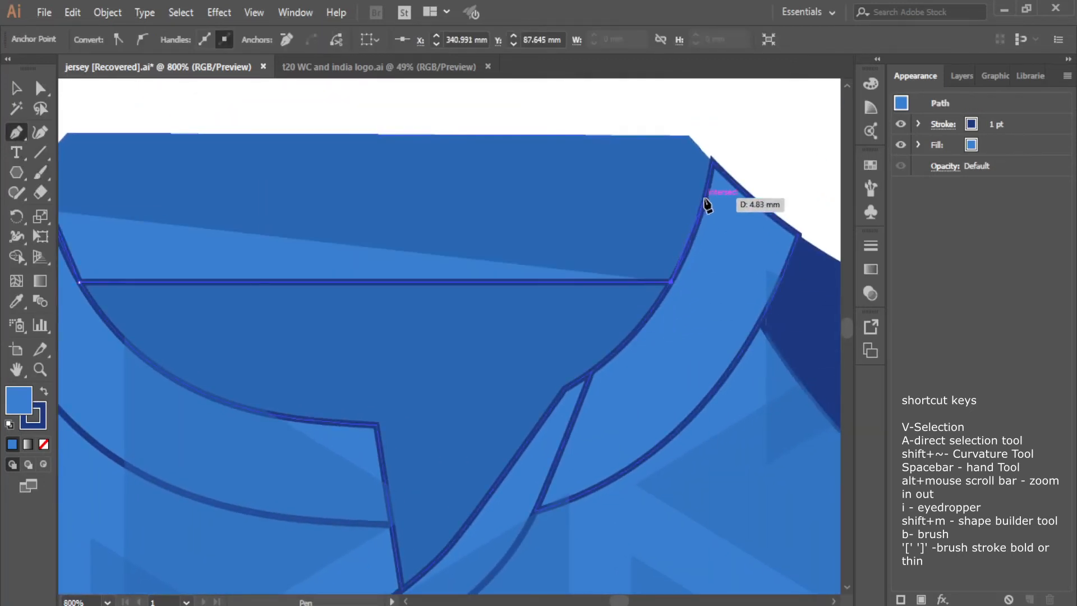
left_click(703, 211)
key("space")
left_click_drag(72, 211, 200, 224)
left_click(195, 240)
scroll(141, 258, "down", 4)
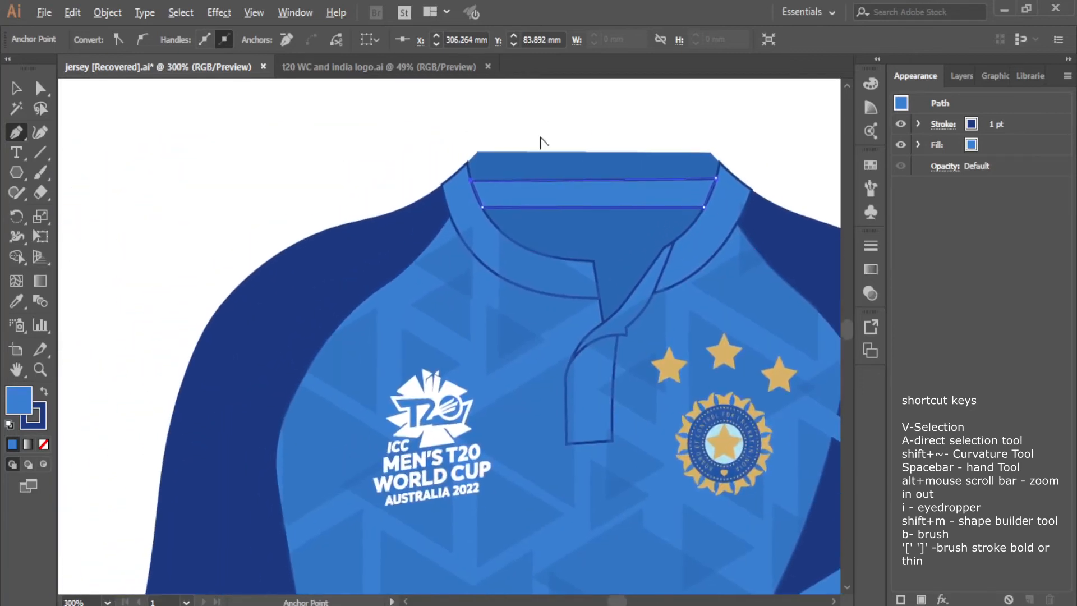
Fill the collar band with the orange FD5700 swatch using the Eyedropper
scroll(474, 223, "down", 3)
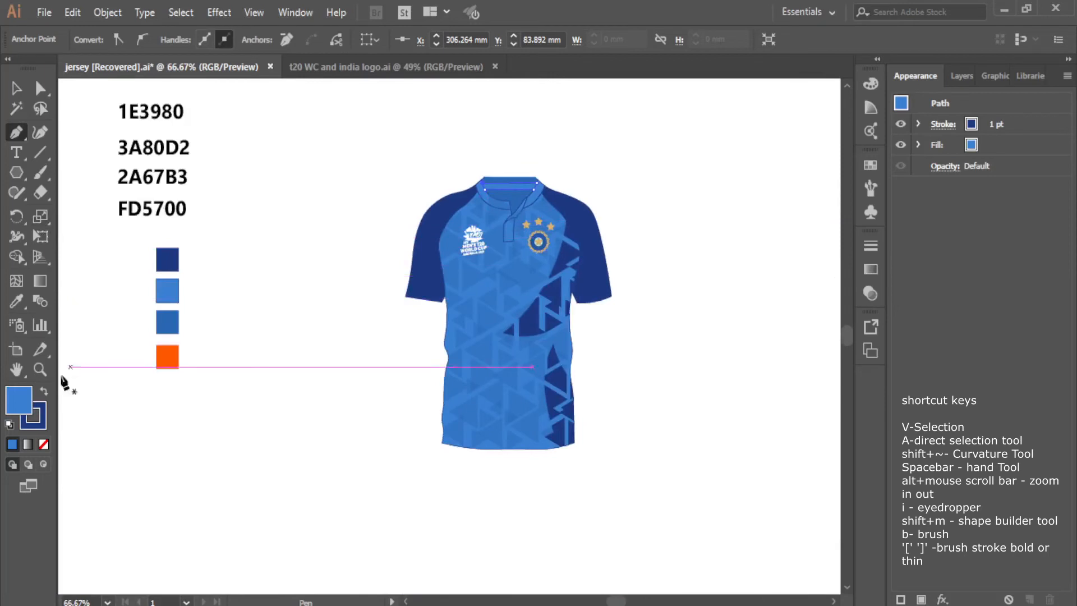
key("i")
left_click(718, 176)
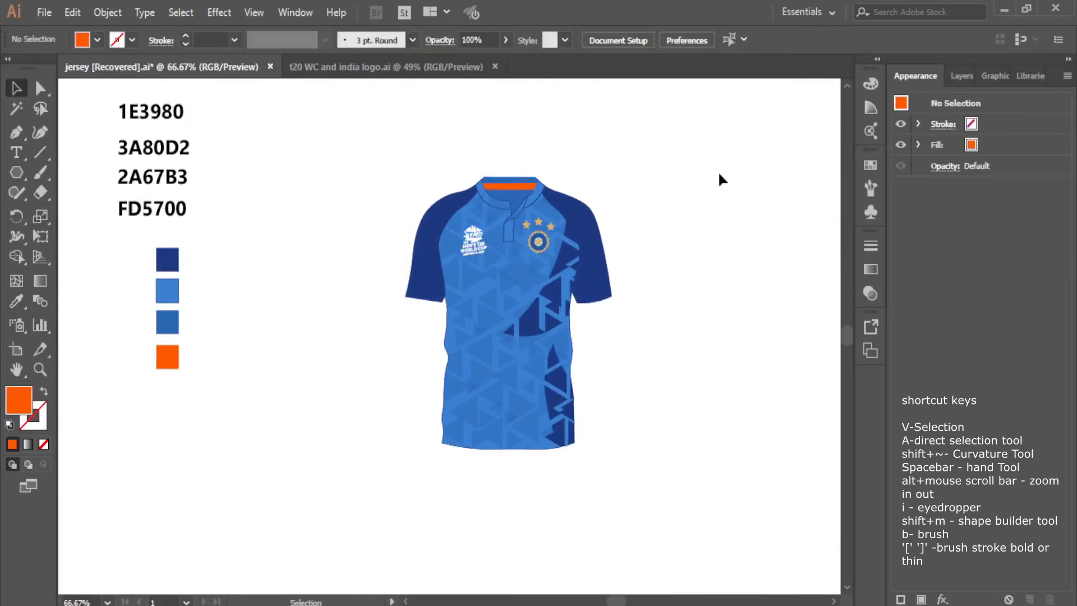
Try to thin the orange collar band by scaling down its height, and undo the changes
scroll(476, 176, "up", 7)
left_click(494, 230)
scroll(494, 230, "up", 1)
left_click_drag(460, 179, 460, 226)
left_click_drag(136, 242, 143, 242)
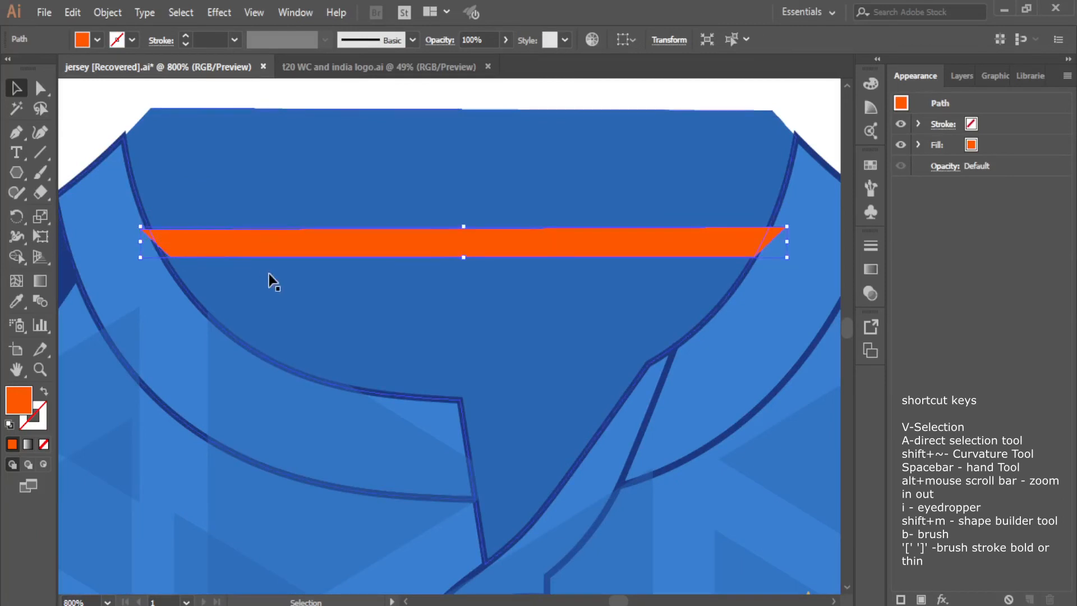
key("ctrl+z")
key("ctrl+z")
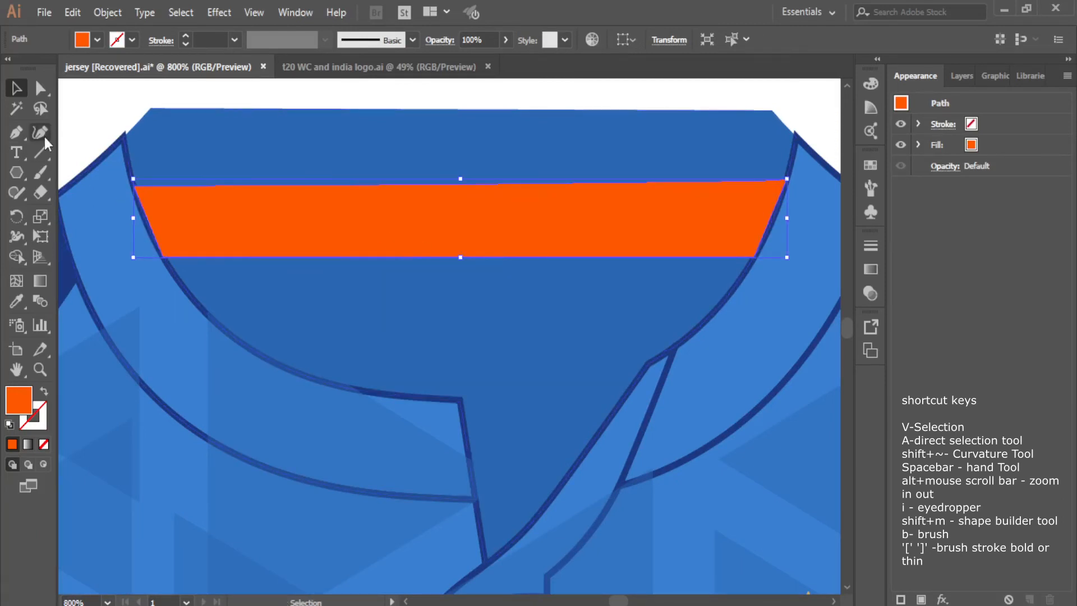
Narrow the orange collar band by reshaping its lower corners up along the collar edges with the Curvature tool
left_click(142, 214)
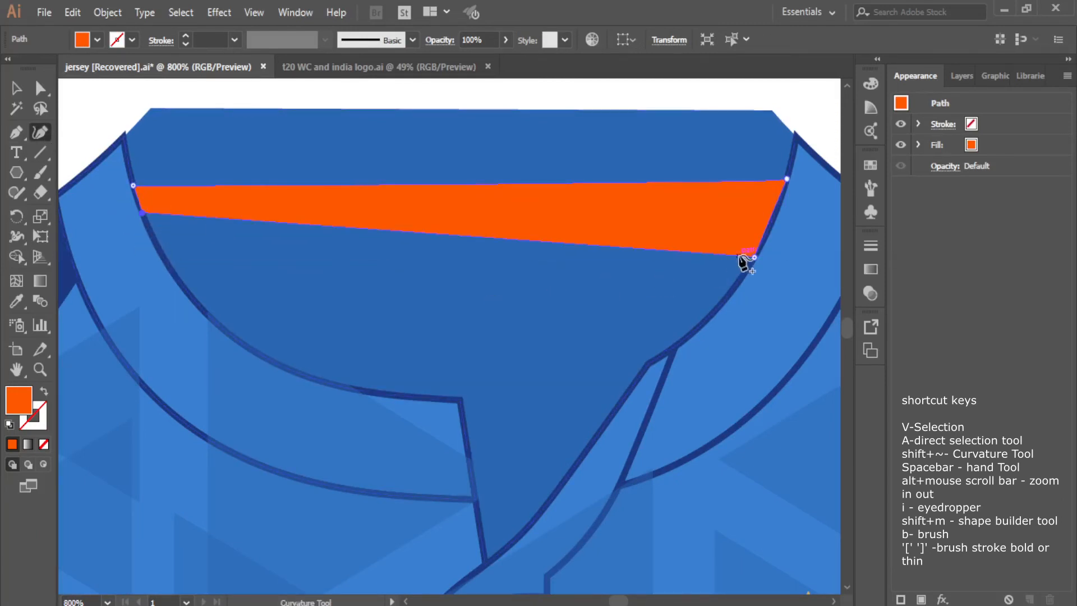
left_click(776, 211)
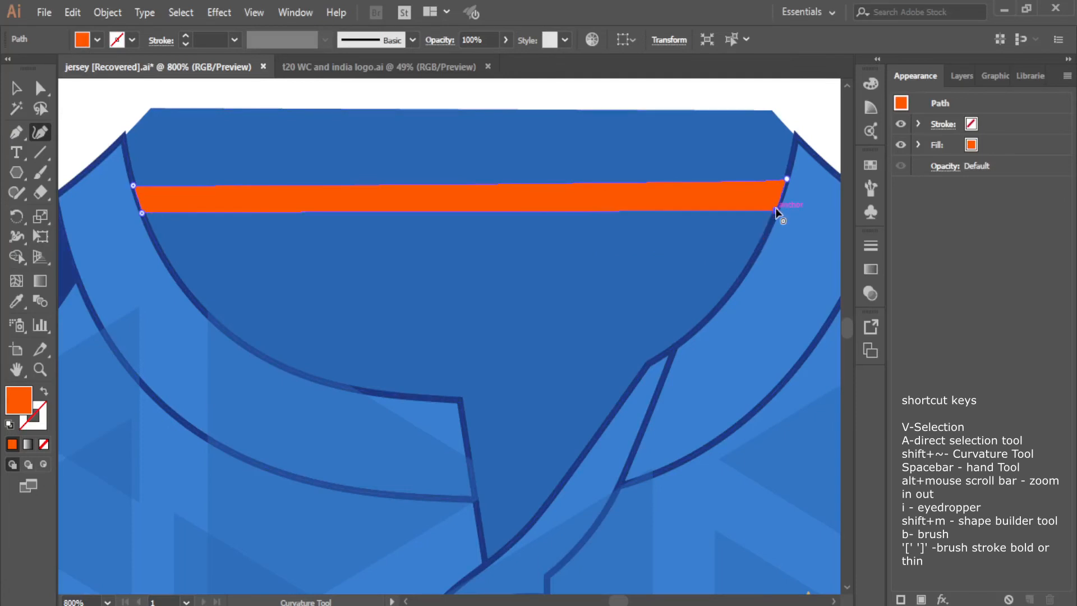
scroll(482, 145, "down", 5)
left_click(16, 89)
left_click(373, 218)
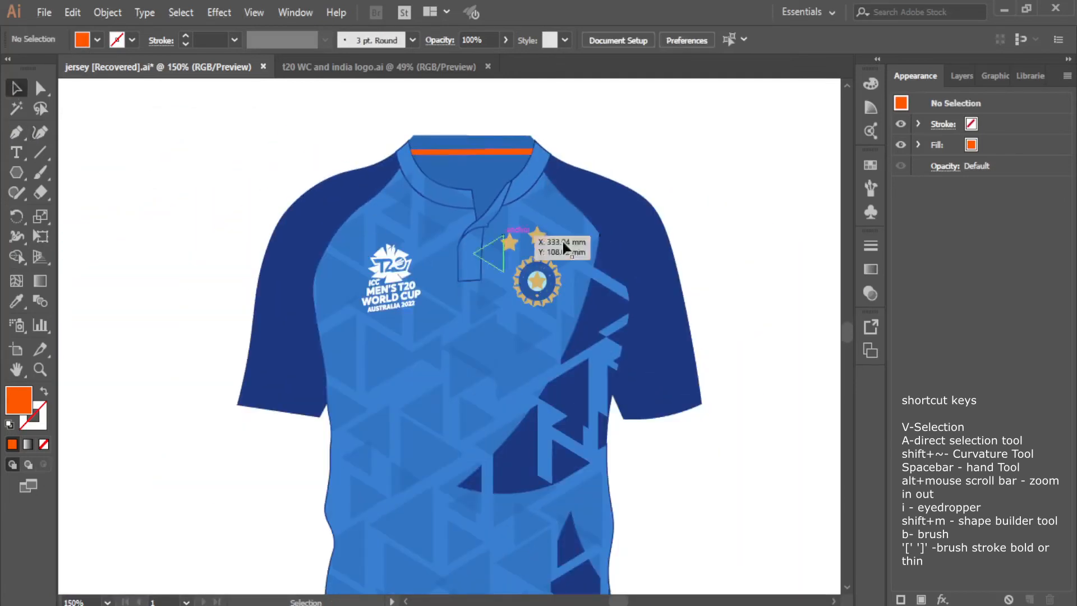
scroll(702, 254, "down", 2)
scroll(729, 255, "down", 1)
left_click_drag(751, 234, 621, 241)
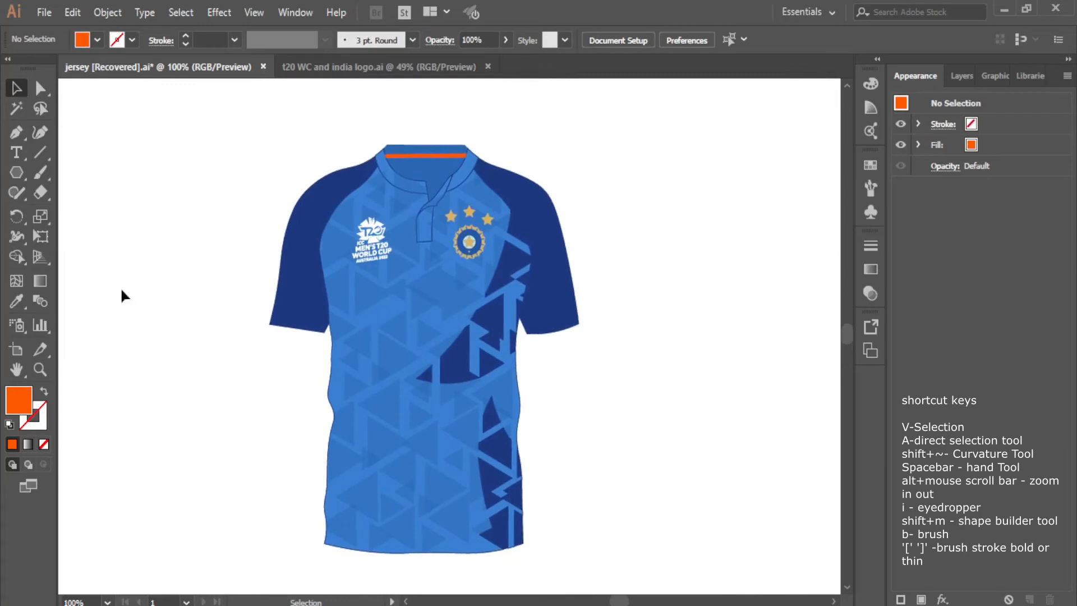
Add the text INDIA in the empty area beside the jersey
scroll(229, 138, "up", 2)
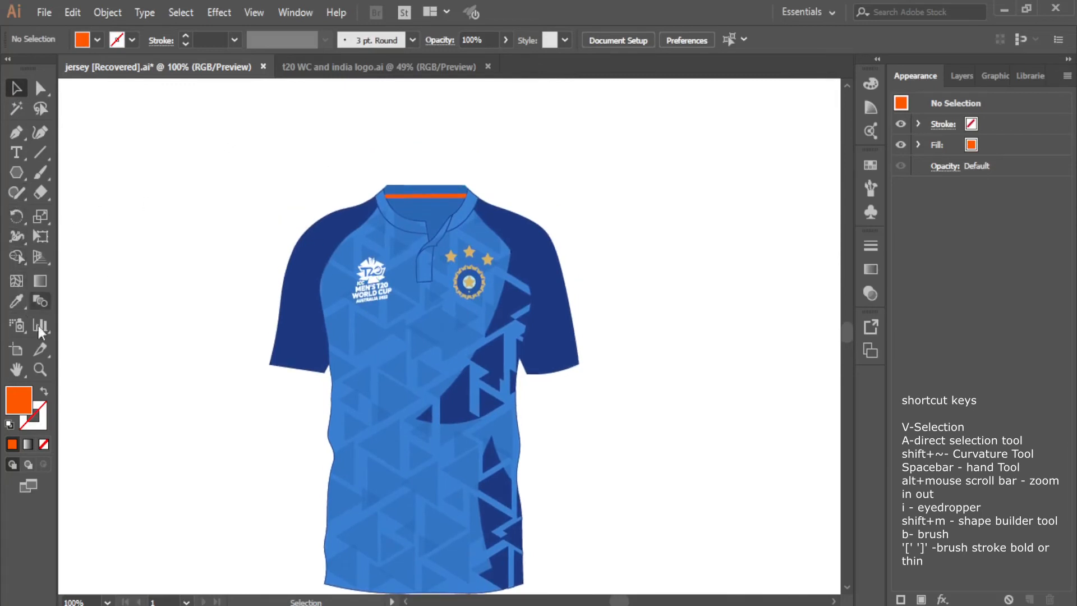
left_click(16, 152)
scroll(241, 267, "up", 1)
left_click(214, 226)
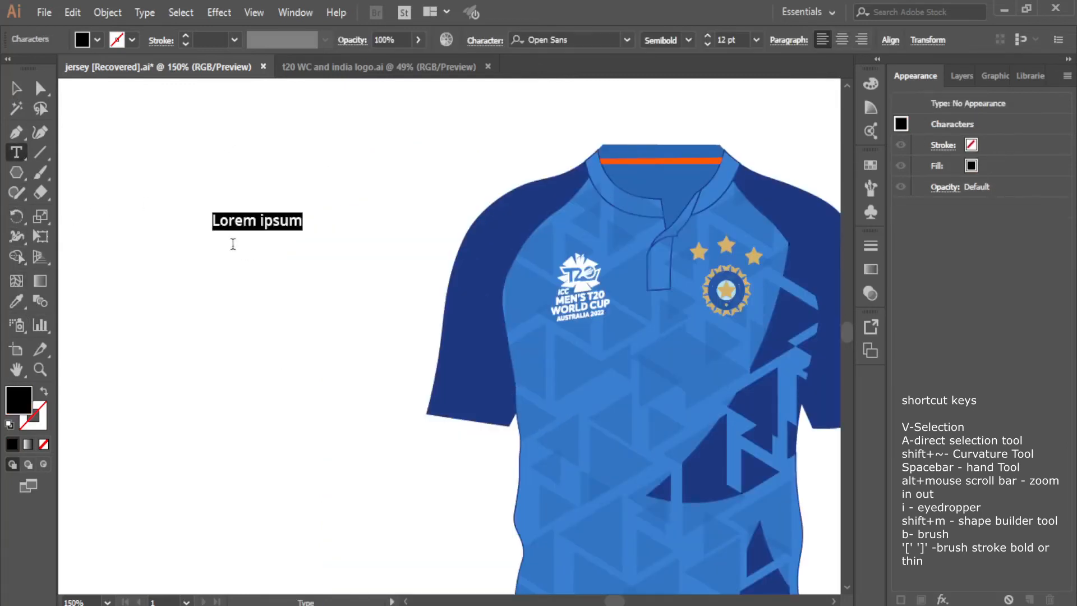
key("Escape")
left_click(205, 255)
left_click(240, 224)
scroll(412, 185, "up", 2)
left_click_drag(202, 271, 380, 256)
Change the font of the INDIA text to Segoe UI
left_click(627, 40)
scroll(597, 440, "down", 5)
scroll(600, 431, "up", 6)
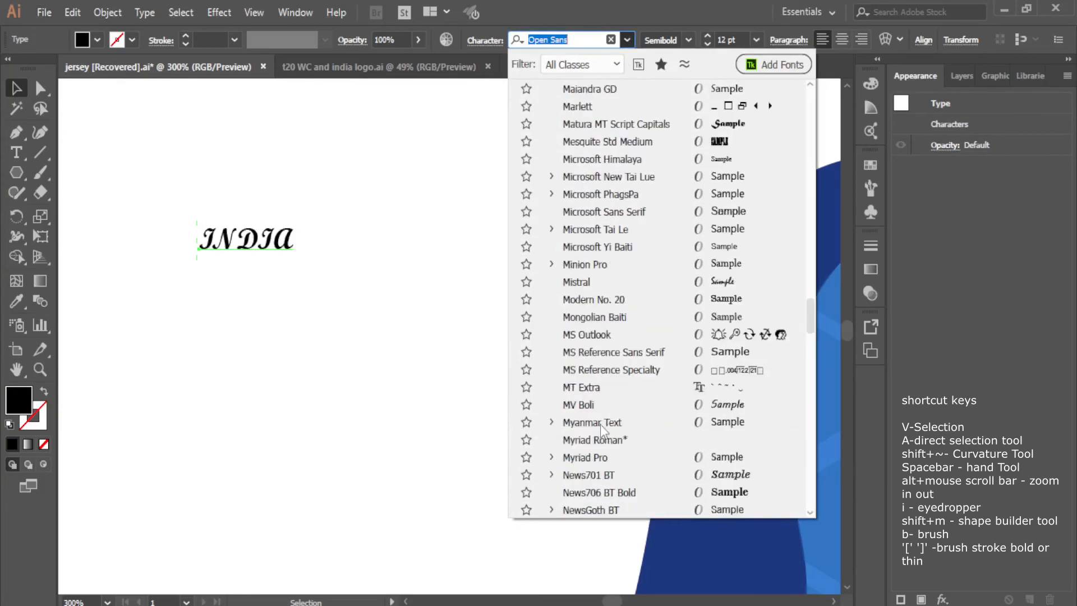
scroll(599, 431, "down", 10)
left_click(552, 352)
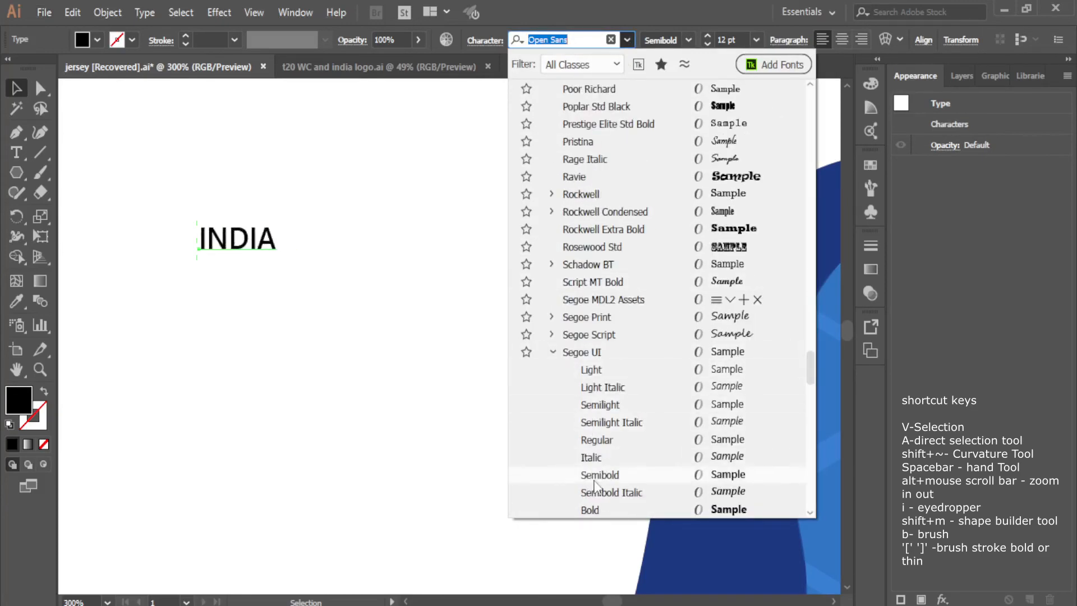
scroll(600, 507, "down", 1)
left_click(599, 459)
Enlarge the INDIA text to about three times its size and clear the selection
left_click(527, 465)
left_click(259, 242)
left_click_drag(281, 223, 467, 134)
left_click(418, 272)
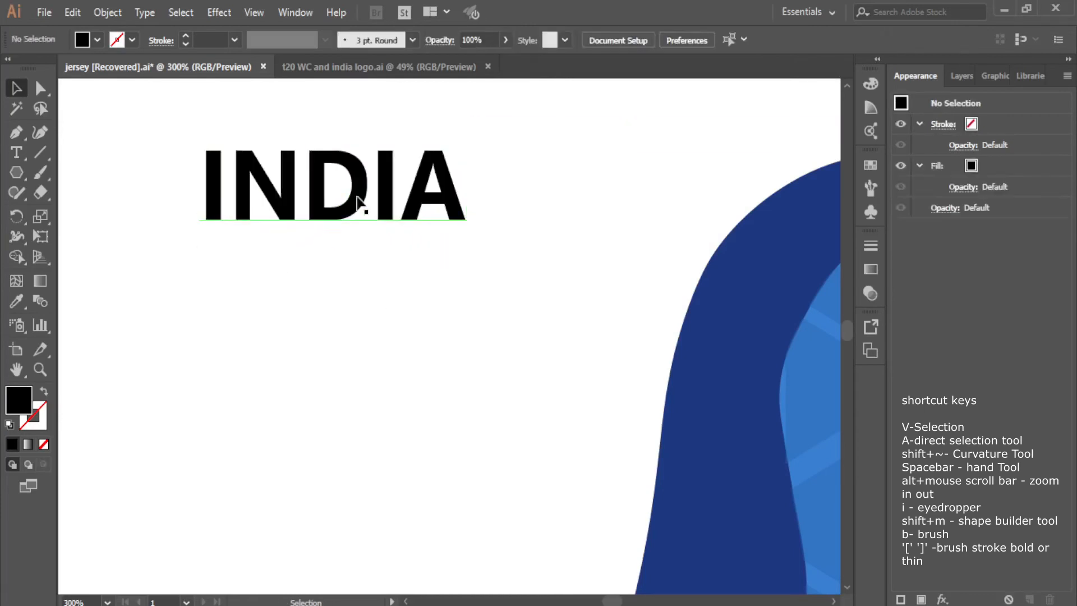
Fill the INDIA text with the orange sample colour and move it onto the front of the jersey
left_click(357, 202)
scroll(389, 300, "down", 3)
key("i")
left_click(111, 500)
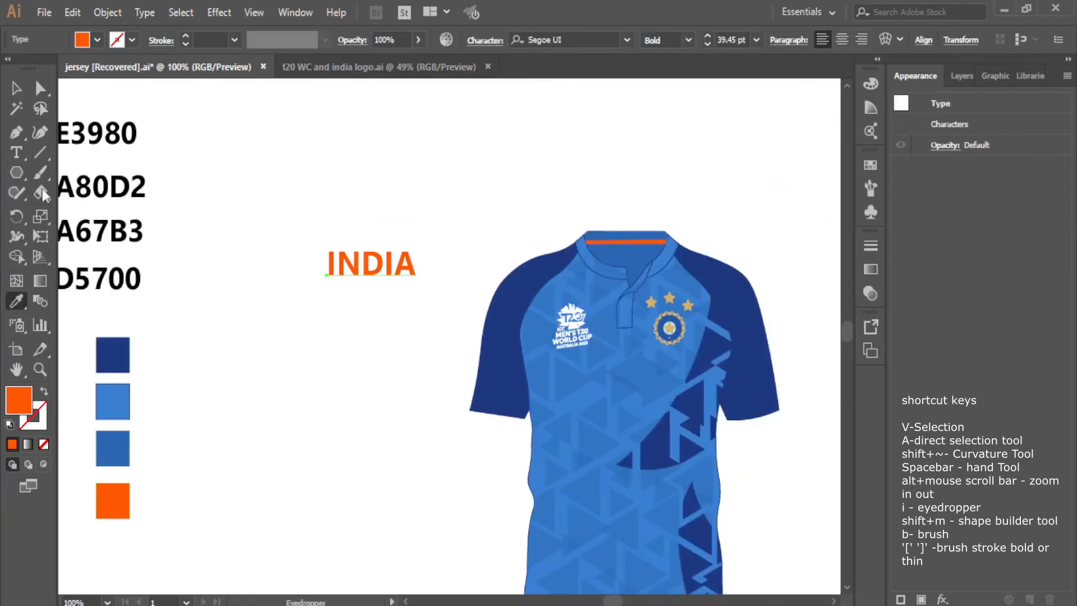
left_click_drag(407, 264, 674, 439)
left_click(774, 216)
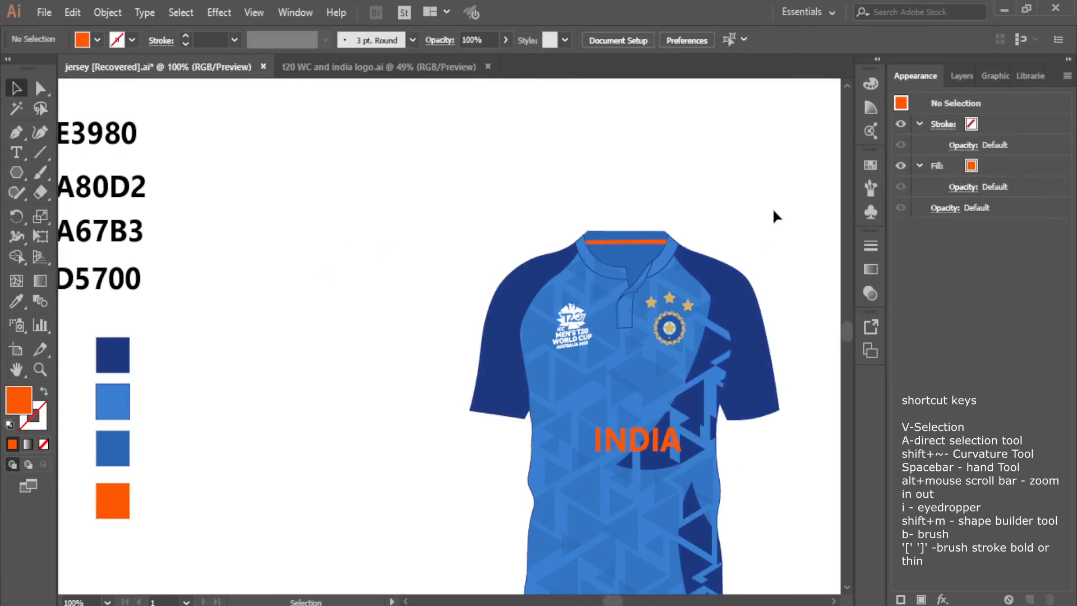
Enlarge the INDIA text to about 59 pt and centre it below the chest logos
scroll(428, 428, "up", 4)
left_click(417, 337)
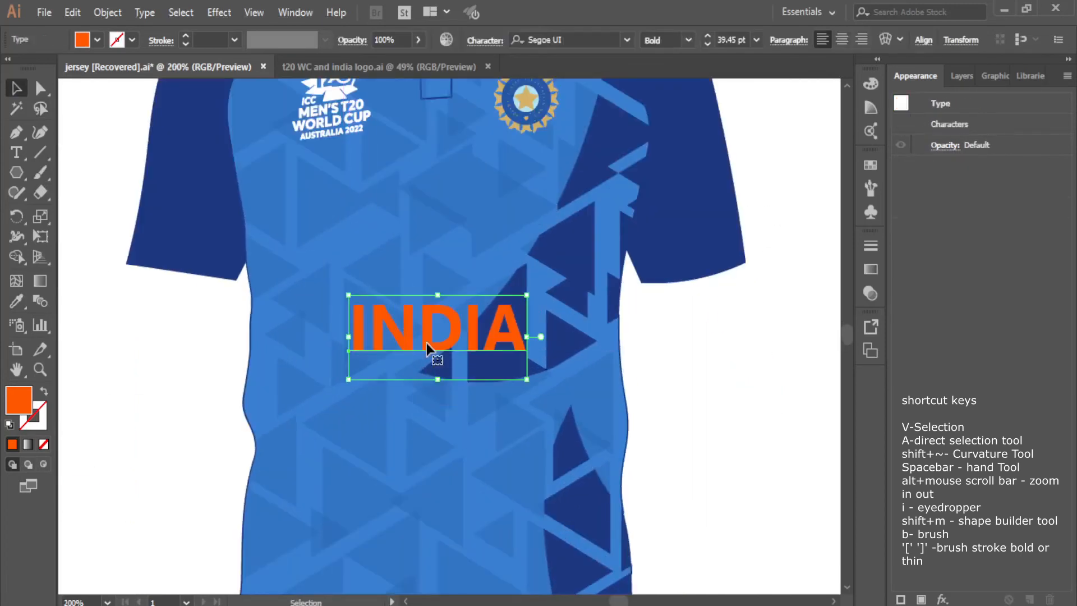
left_click_drag(527, 295, 601, 258)
left_click_drag(505, 353, 462, 349)
left_click_drag(509, 312, 522, 274)
left_click_drag(317, 215, 303, 207)
left_click(463, 275)
left_click(459, 275)
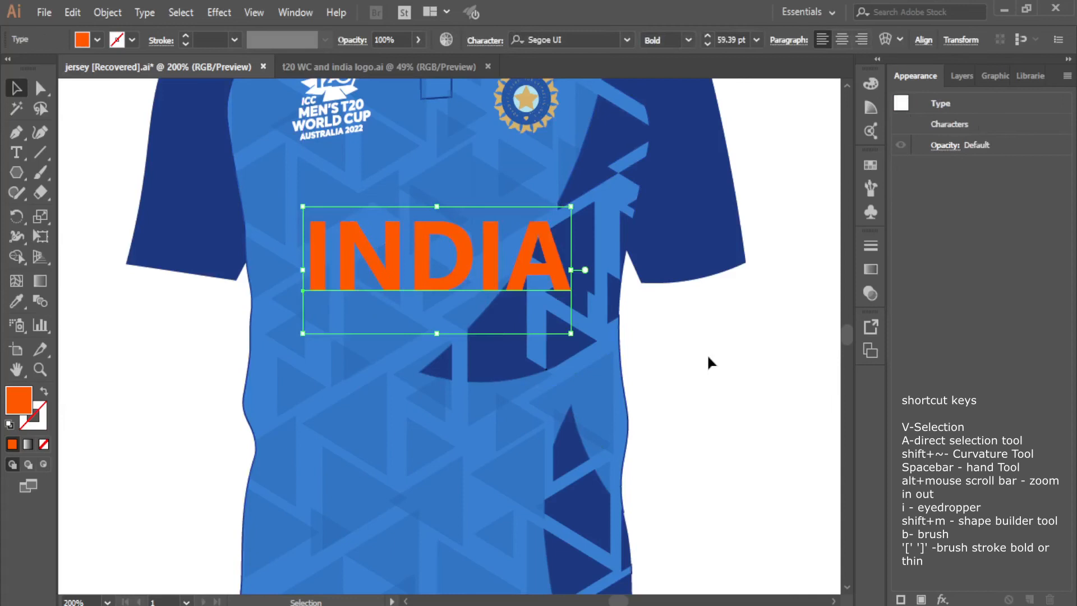
Give the INDIA text a white 2 pt stroke and clear the selection
left_click(132, 39)
left_click(48, 74)
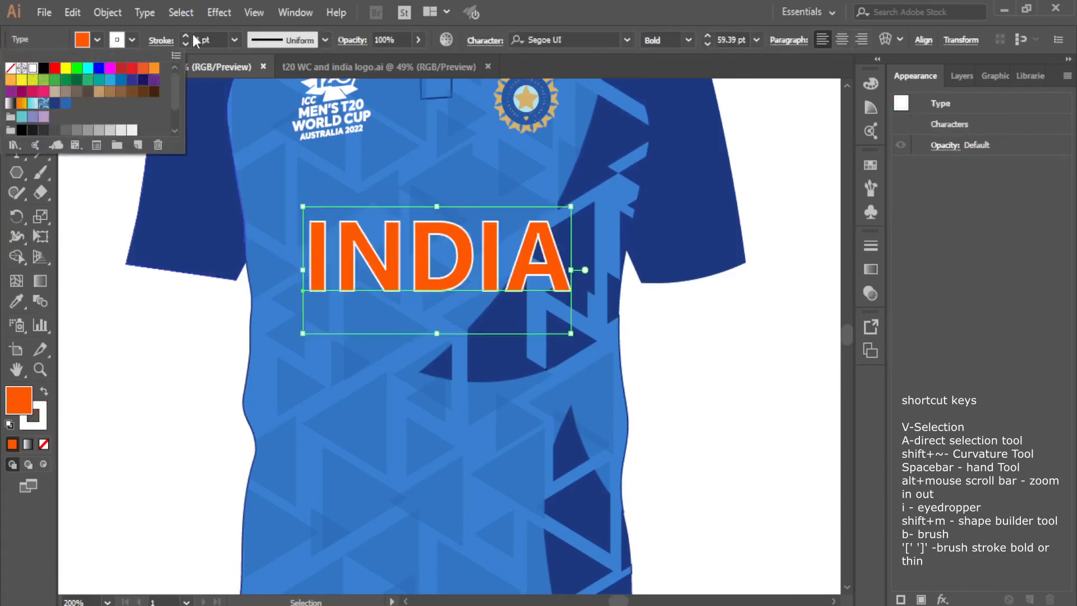
left_click(187, 35)
left_click(187, 35)
left_click(187, 35)
left_click(186, 45)
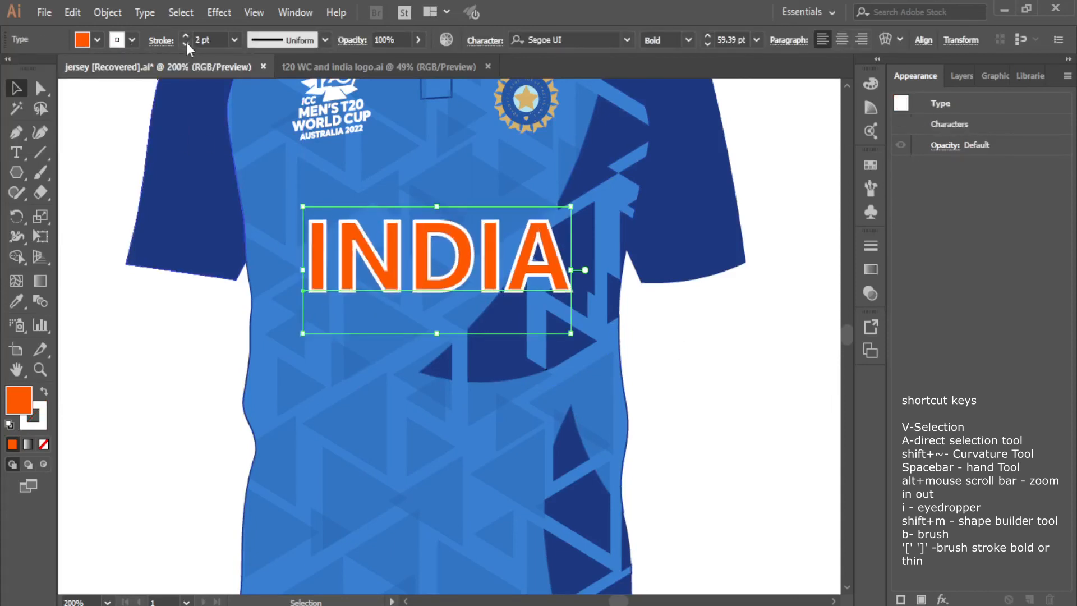
left_click(720, 328)
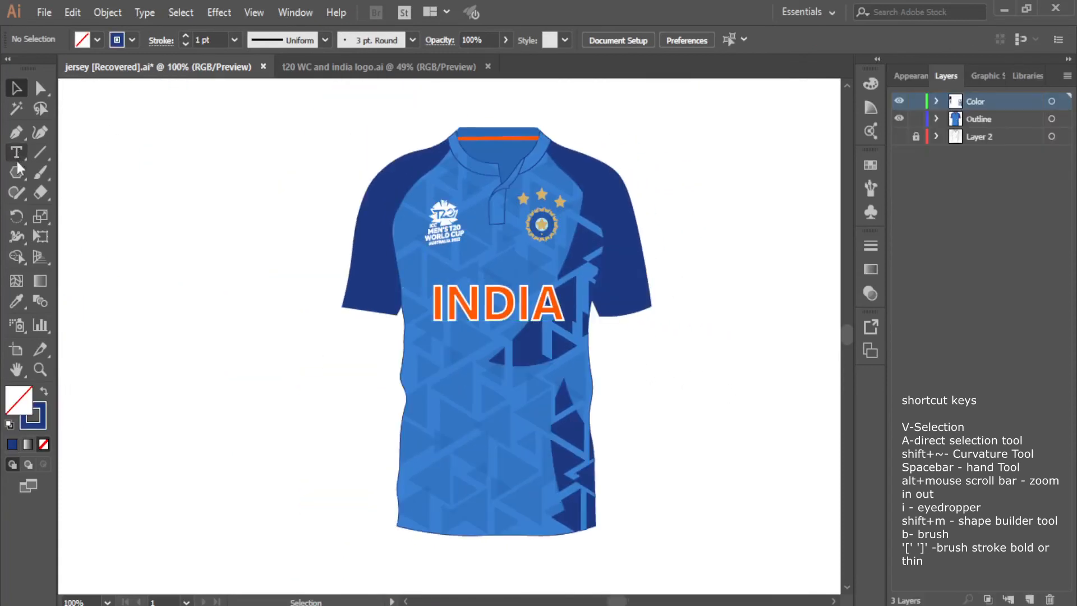
left_click_drag(18, 168, 81, 207)
left_click_drag(231, 161, 269, 203)
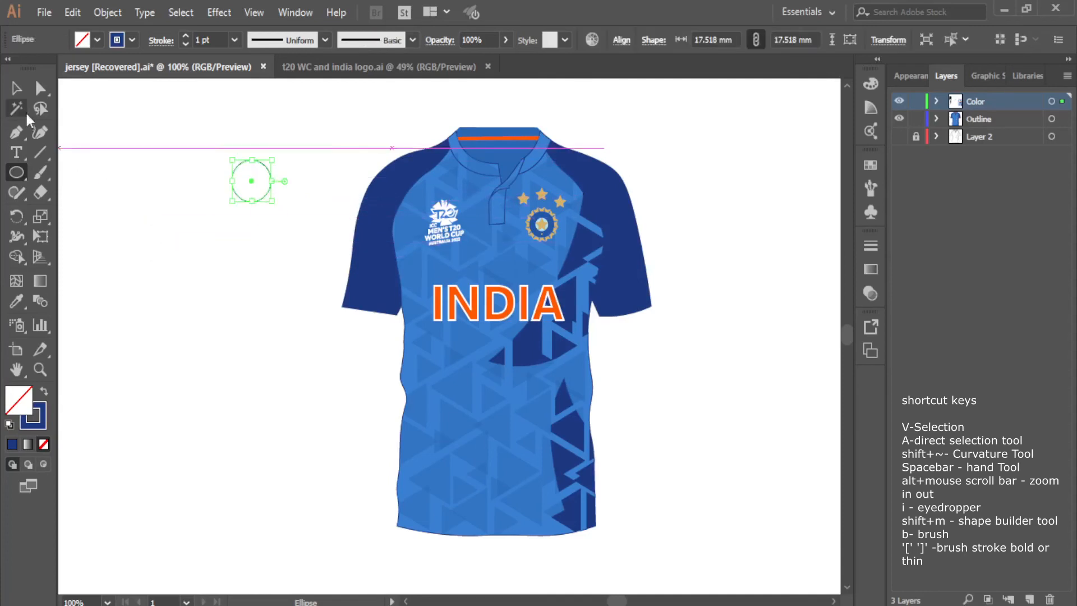
left_click(919, 76)
left_click(17, 88)
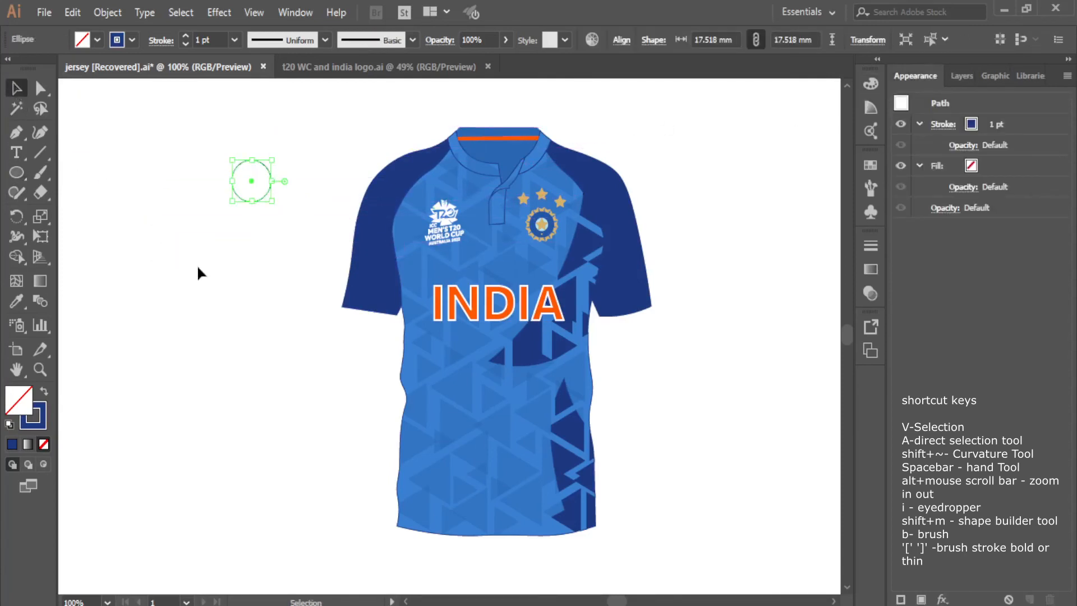
key("Delete")
Draw a circle about 15 mm wide in the empty area beside the jersey's collar and sleeve
left_click(15, 173)
left_click_drag(230, 164, 264, 199)
left_click(17, 88)
left_click(139, 213)
left_click(259, 200)
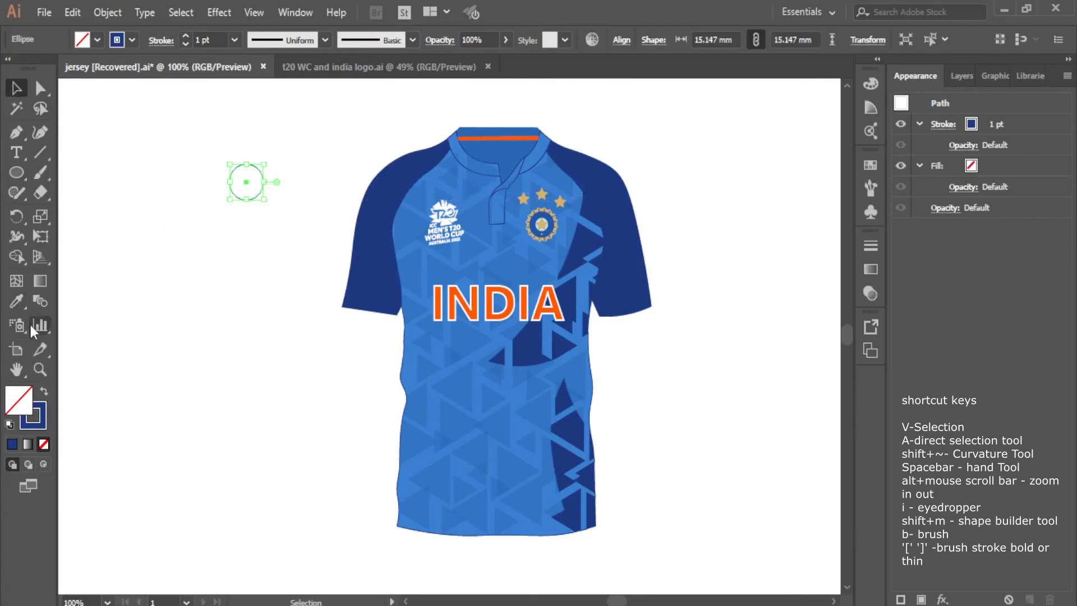
Copy the INDIA text's orange fill to the circle and remove the circle's stroke
left_click(17, 301)
left_click(438, 306)
key("v")
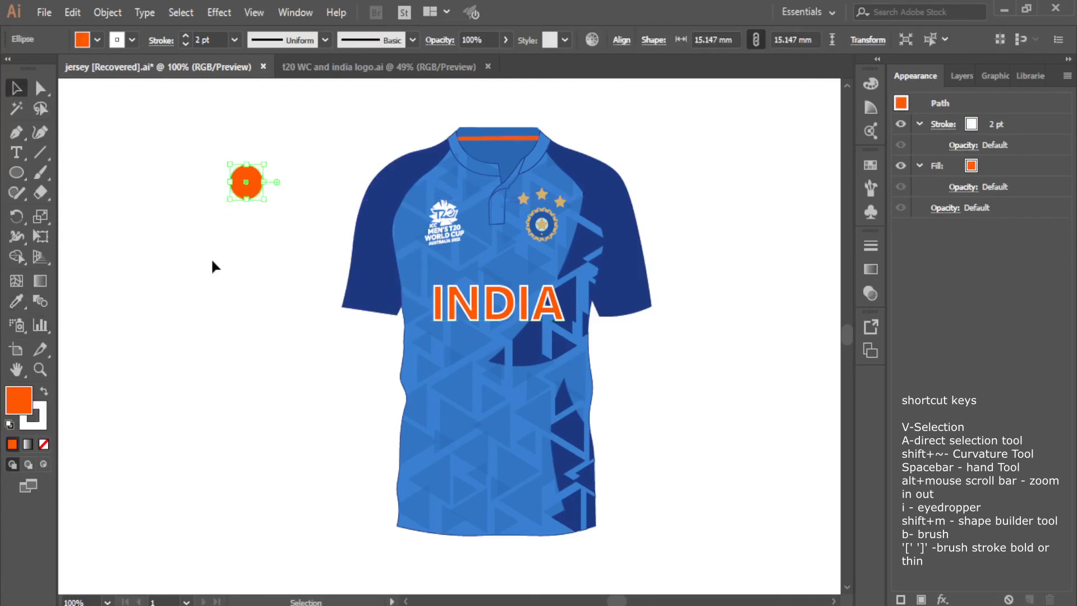
scroll(246, 228, "up", 2)
left_click(133, 39)
left_click(12, 68)
left_click(222, 258)
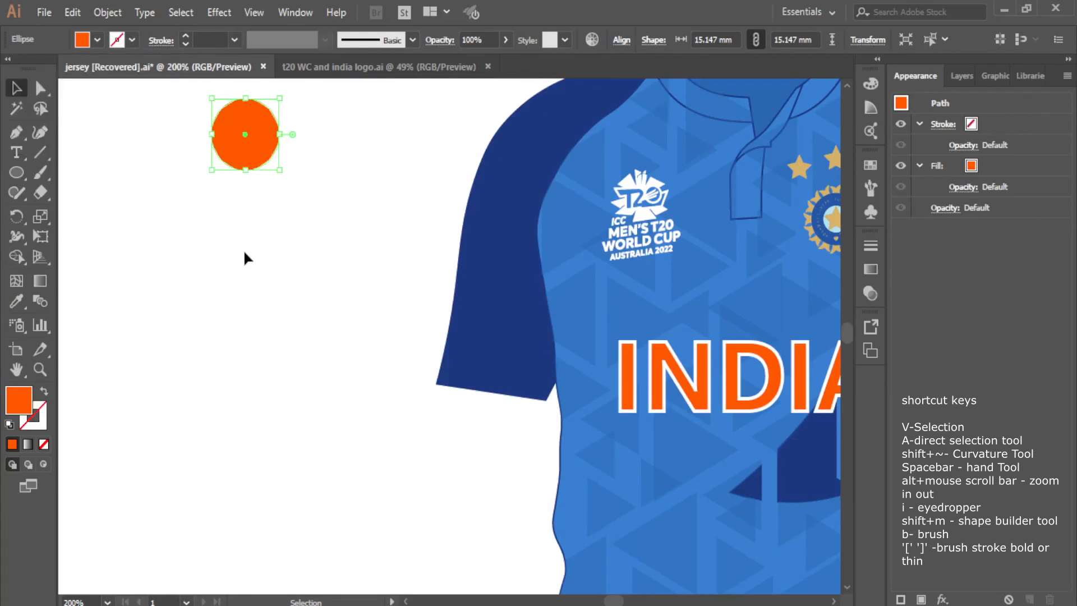
Draw a small circle for a button hole near the orange circle and fill it black
scroll(246, 243, "up", 2)
key("space")
left_click_drag(249, 241, 343, 451)
left_click(360, 361)
left_click_drag(16, 177, 85, 213)
left_click_drag(507, 277, 367, 253)
left_click(97, 40)
left_click(40, 71)
left_click(151, 233)
Arrange four black holes in a two-by-two pattern at the centre of the orange circle
key("v")
left_click(267, 287)
left_click_drag(368, 253, 291, 233)
left_click(227, 191)
left_click(253, 199)
left_click_drag(247, 144, 416, 319)
scroll(468, 336, "down", 4)
scroll(410, 313, "up", 2)
left_click(387, 272)
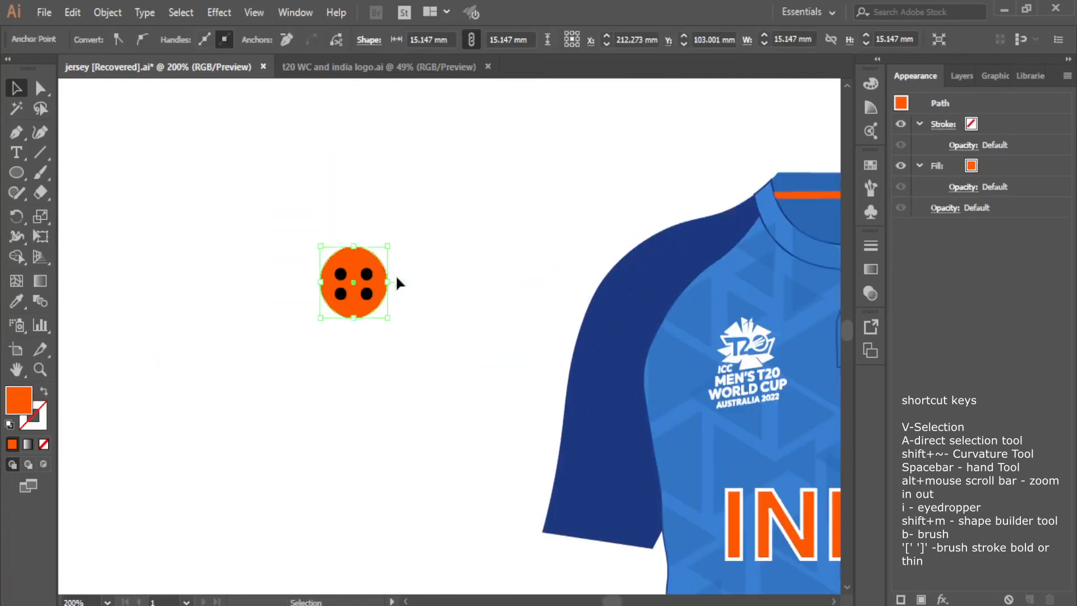
Group the orange circle with its four holes and place the button, scaled down, on the jersey's placket
right_click(210, 272)
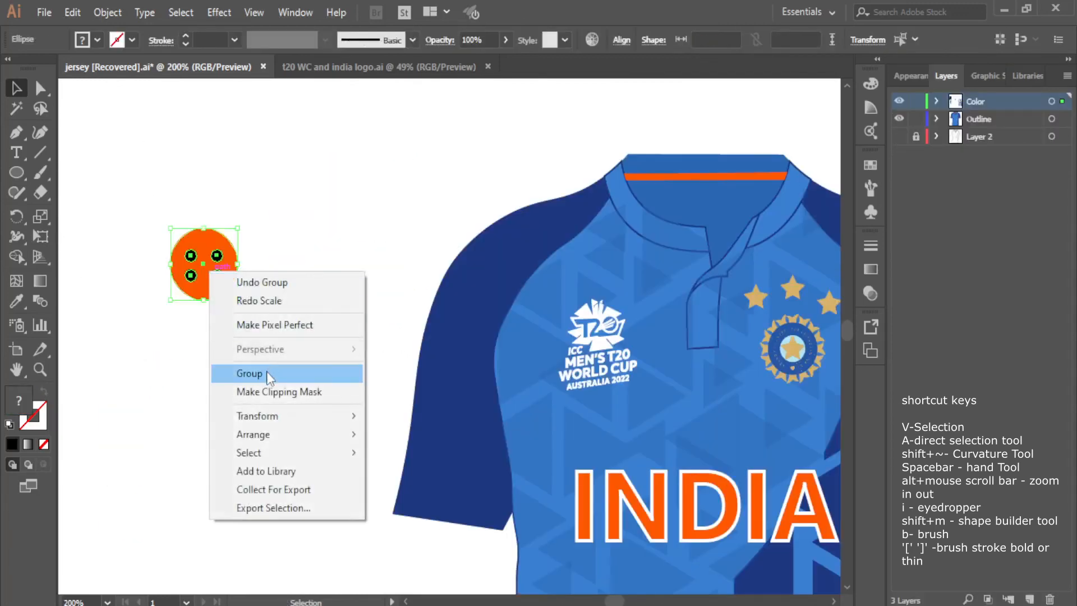
left_click(267, 372)
left_click_drag(225, 249, 711, 321)
scroll(712, 320, "up", 4)
left_click_drag(761, 232, 709, 287)
left_click_drag(696, 312, 708, 288)
Place a copy of the orange button above the first one, beside the collar opening
scroll(693, 299, "up", 2)
left_click_drag(691, 393, 659, 180)
left_click(777, 325)
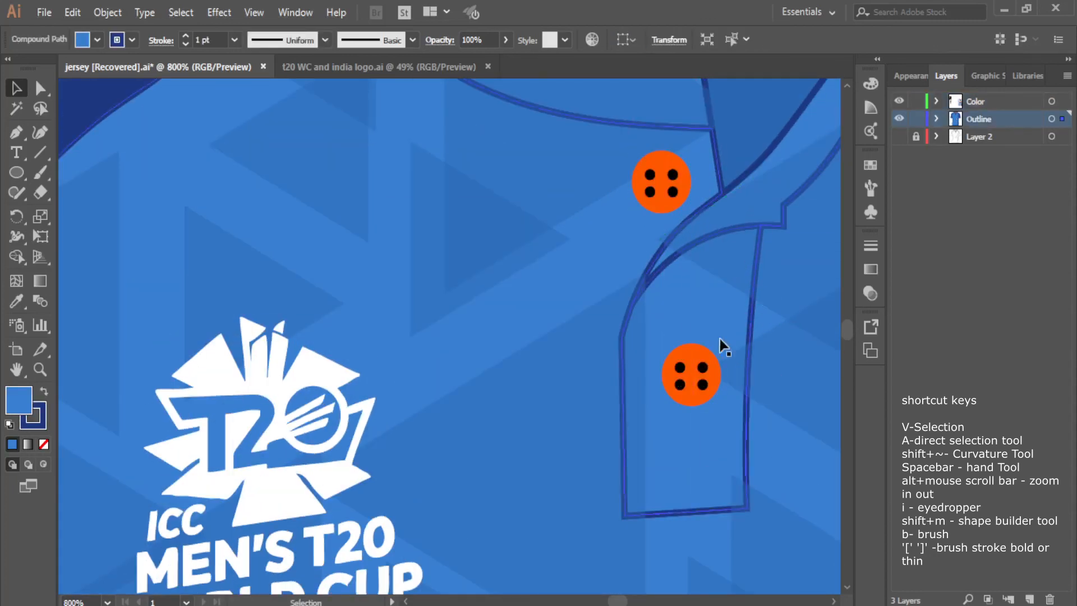
scroll(631, 321, "down", 5)
left_click(736, 163)
left_click_drag(740, 169, 621, 141)
scroll(675, 167, "down", 1)
scroll(675, 167, "down", 1)
scroll(753, 168, "down", 2)
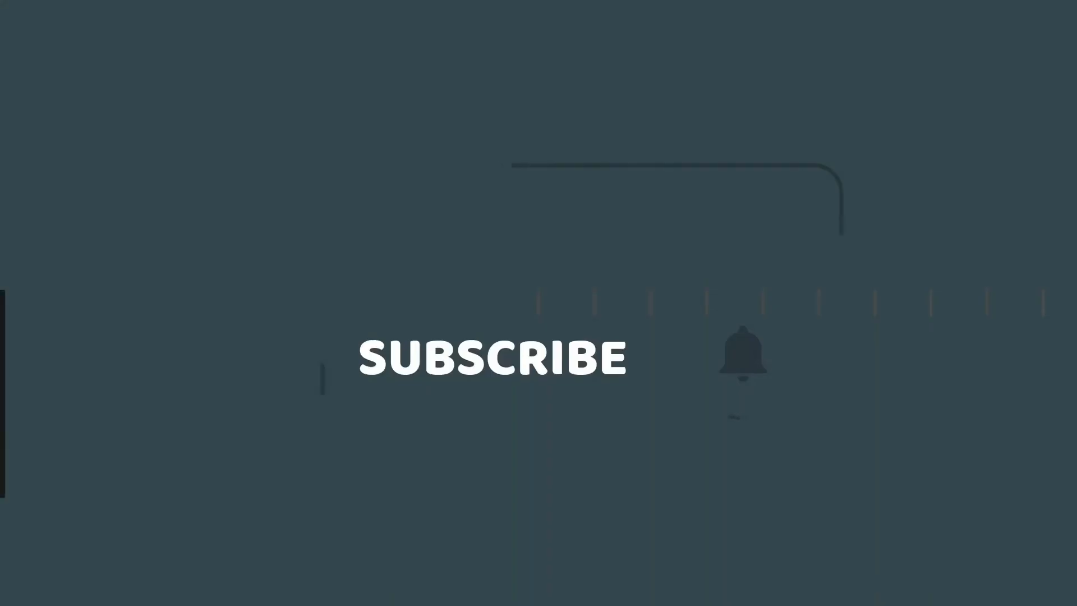